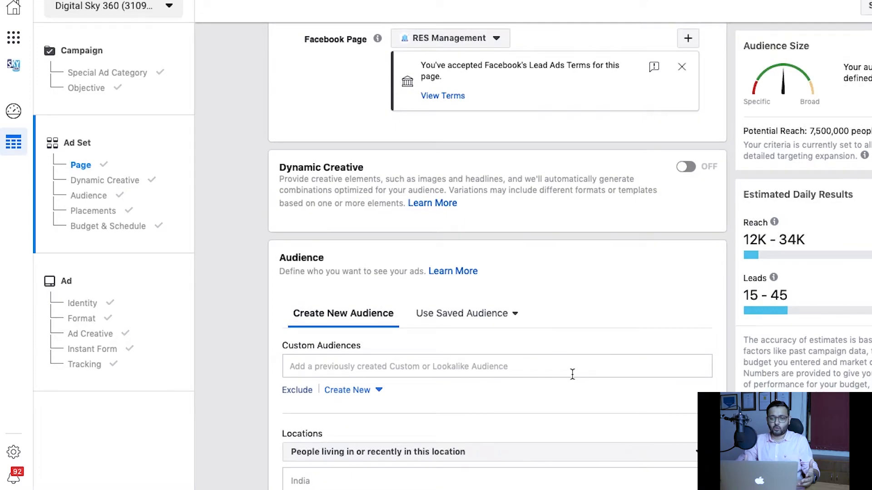
Examine the radius options for the Ahmedabad, Gujarat location in the audience settings.
scroll(571, 374, "down", 5)
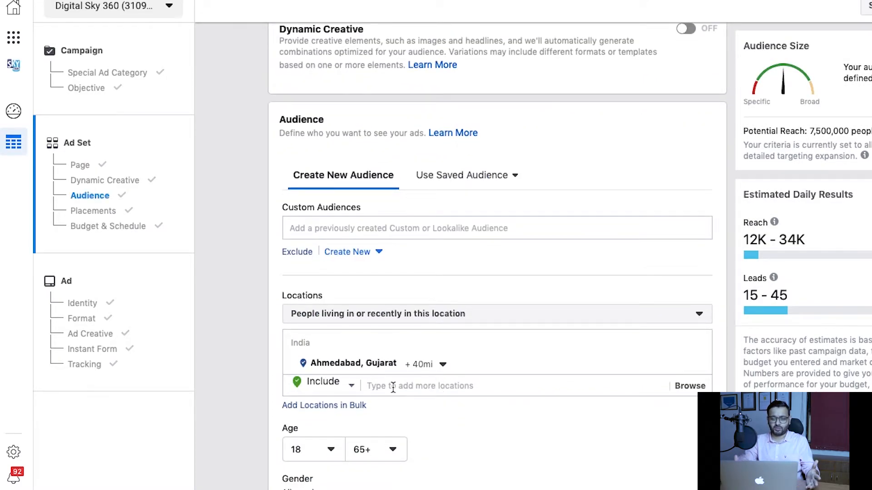
left_click(435, 368)
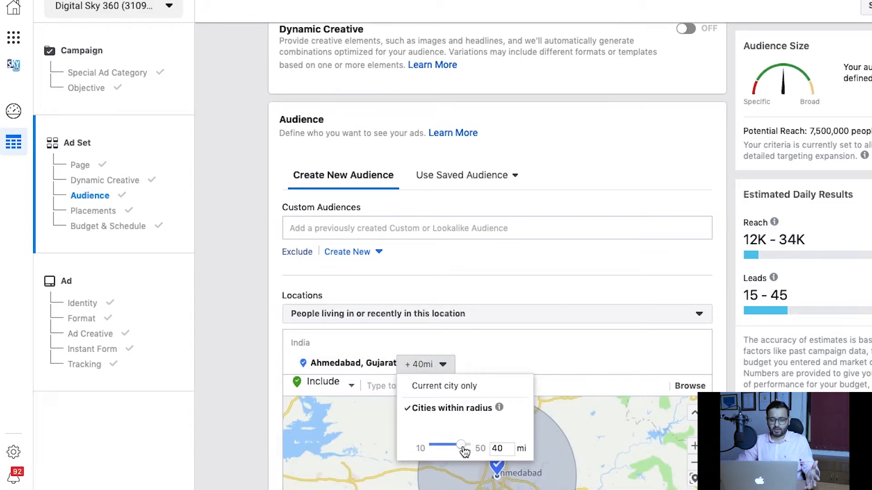
key("Escape")
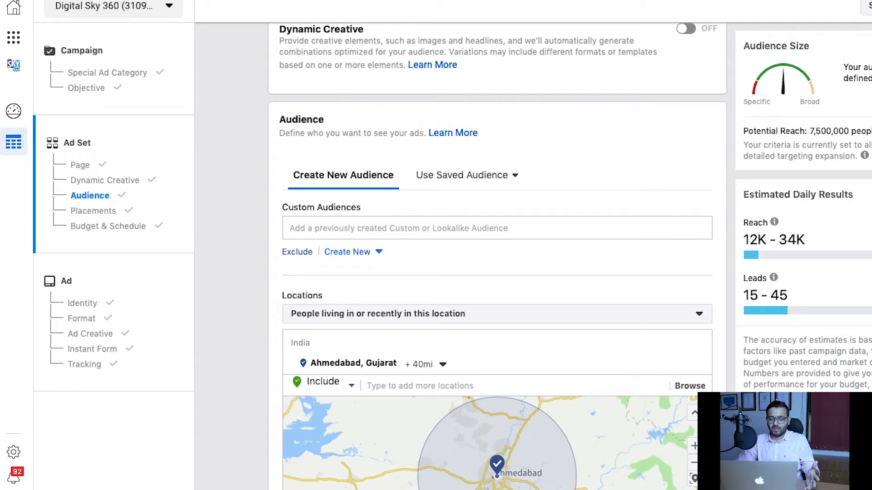
scroll(497, 254, "down", 8)
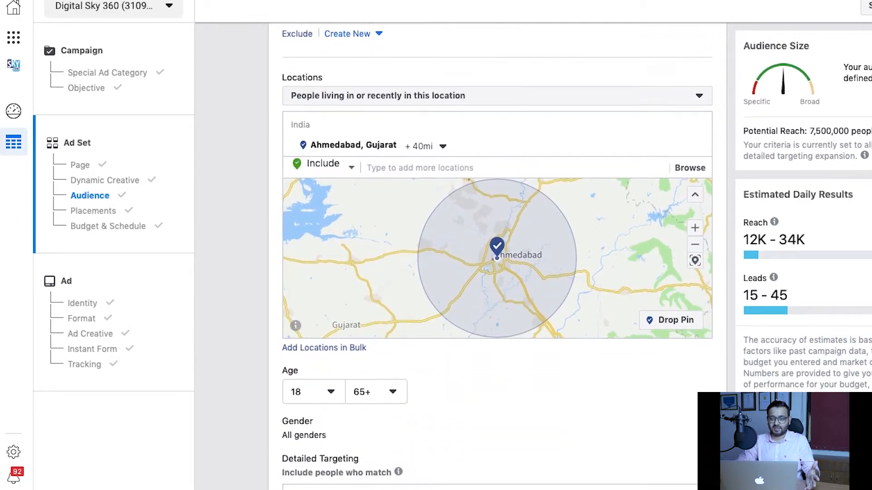
scroll(488, 278, "down", 2)
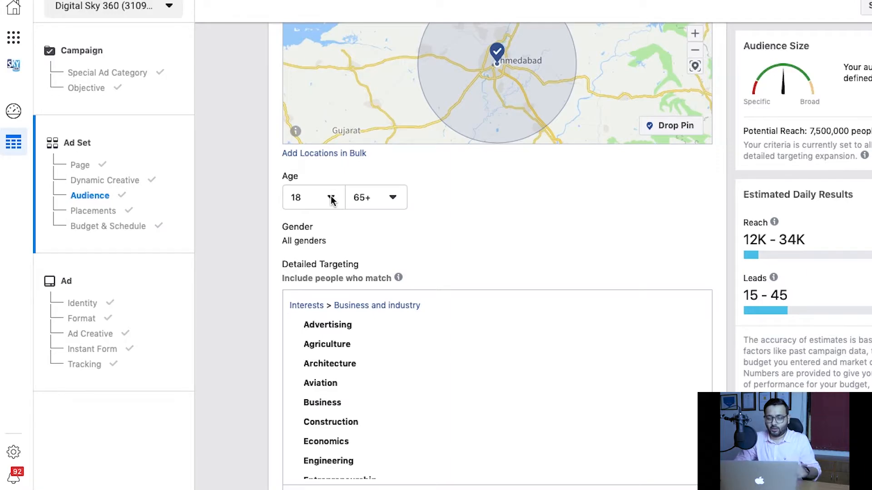
Remove the general Business and industry interest group and its Banking subgroup from Detailed Targeting.
mouse_move(326, 305)
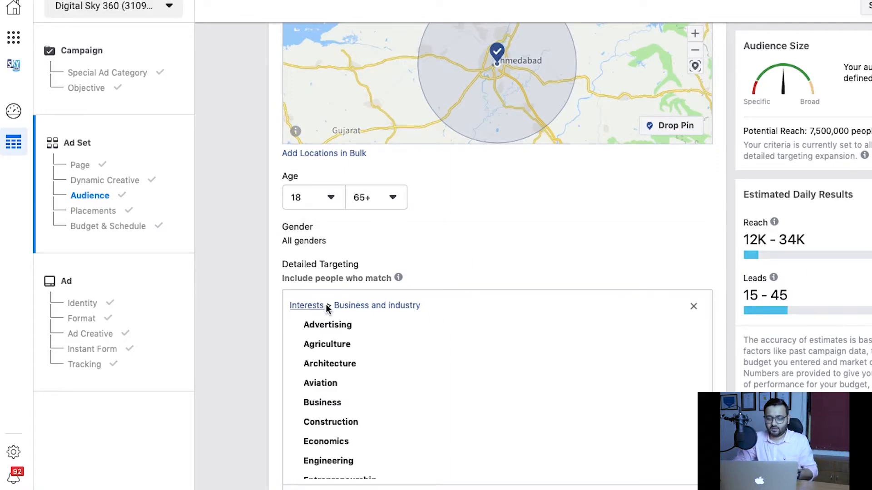
left_click(692, 310)
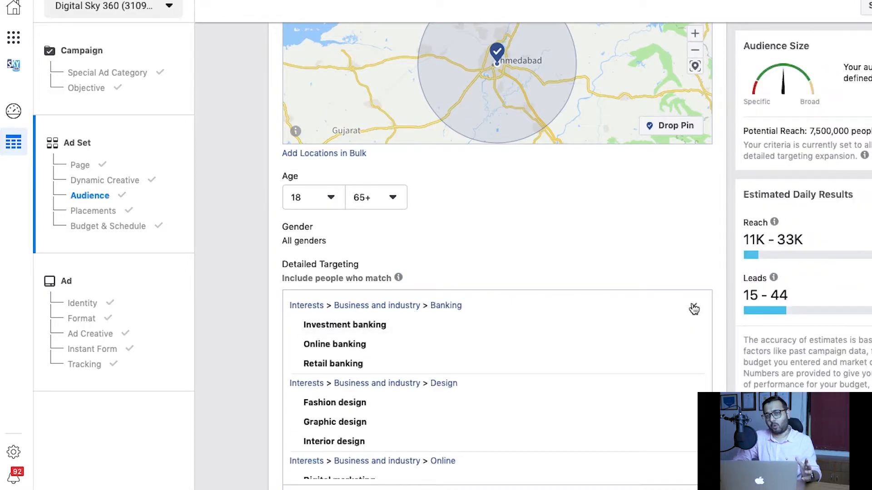
left_click(694, 307)
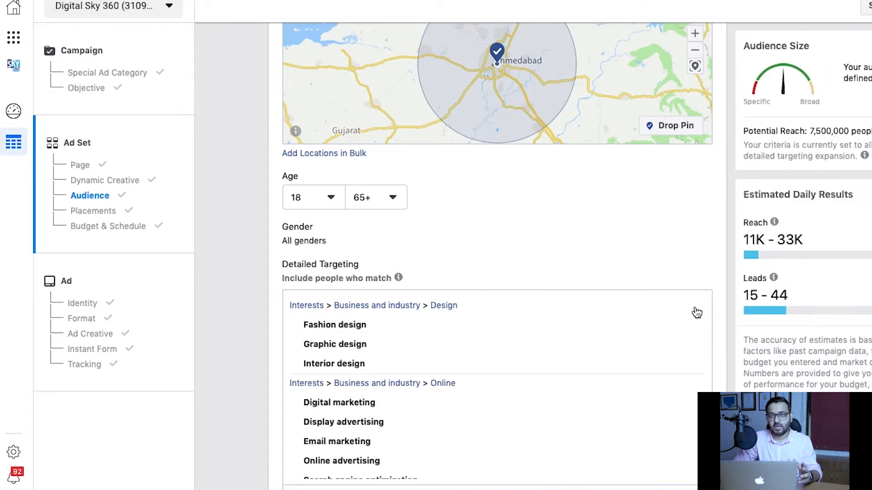
Browse the targeting interests and add all Business and industry interests to Detailed Targeting.
scroll(497, 254, "down", 2)
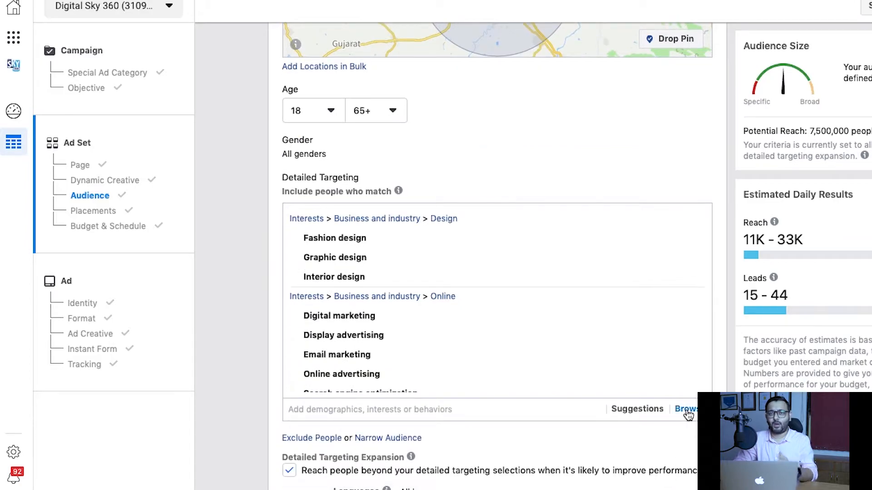
left_click(684, 410)
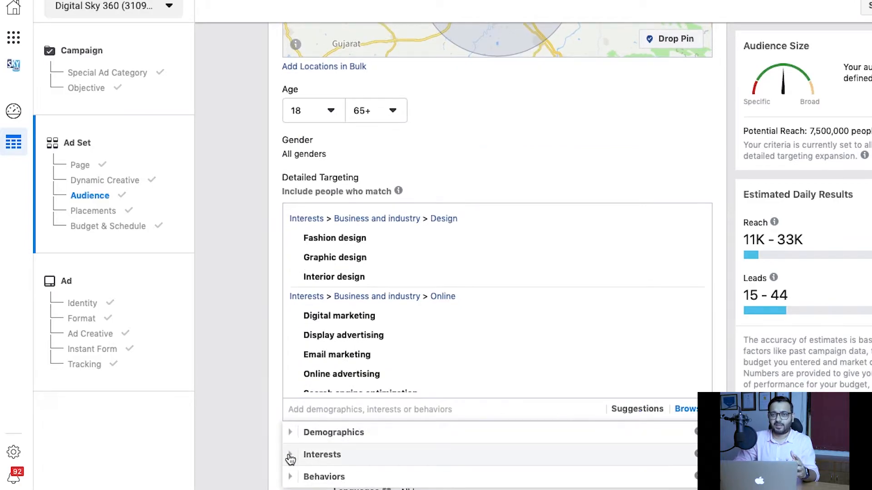
left_click(290, 456)
scroll(363, 456, "down", 3)
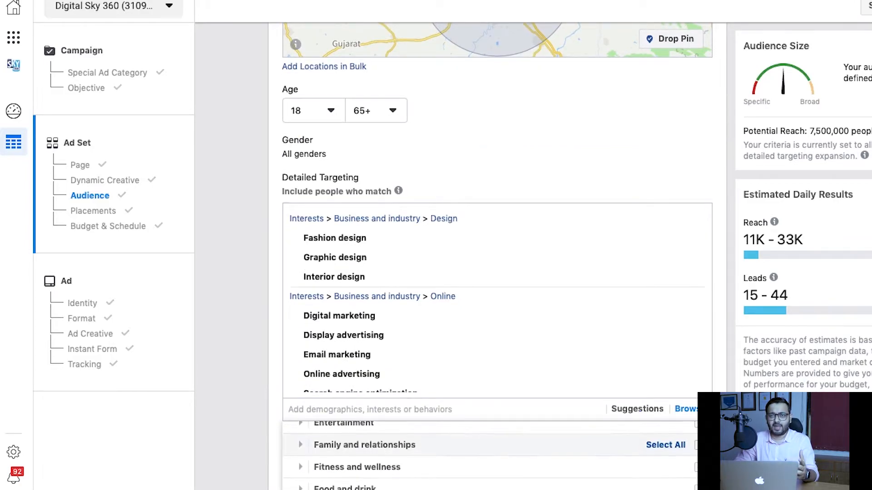
scroll(584, 308, "down", 5)
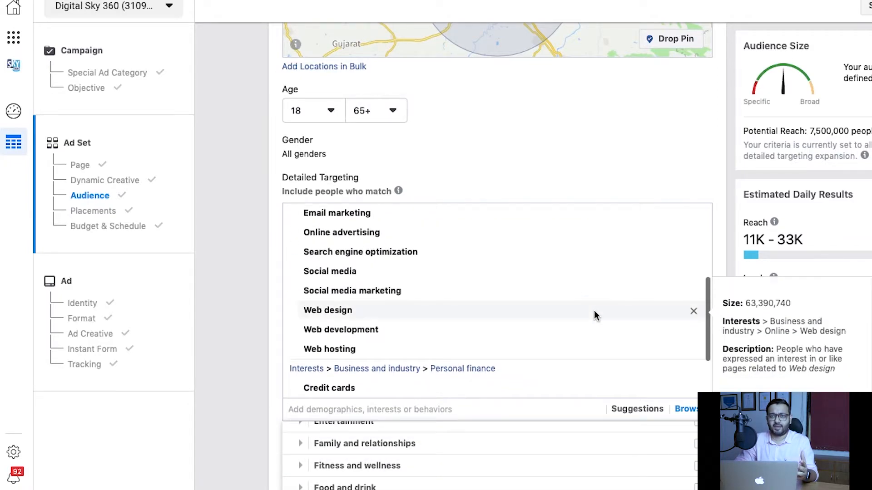
scroll(719, 317, "down", 5)
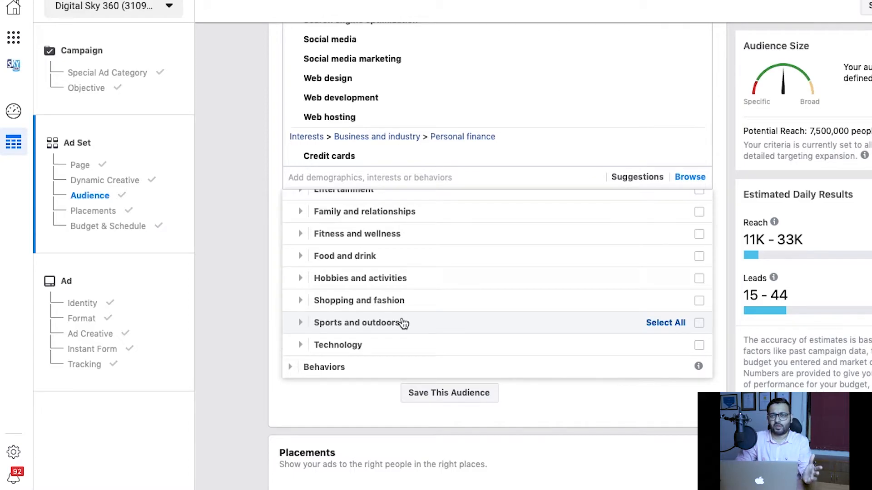
scroll(403, 323, "up", 2)
scroll(404, 324, "up", 1)
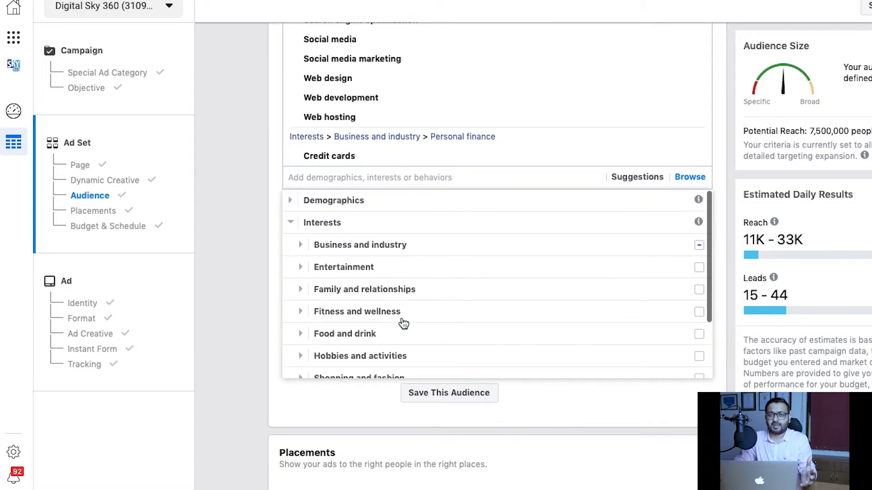
left_click(300, 244)
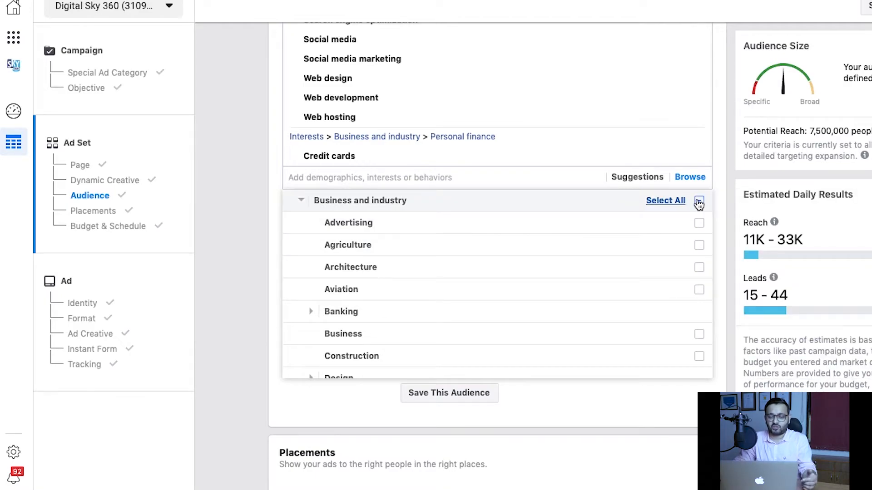
left_click(676, 203)
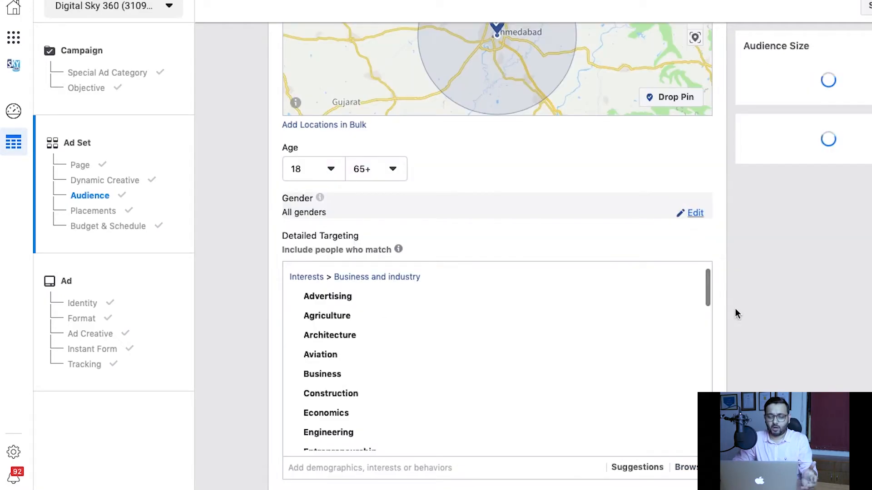
Switch Detailed Targeting Expansion off and back on to compare the audience estimates.
scroll(619, 368, "down", 10)
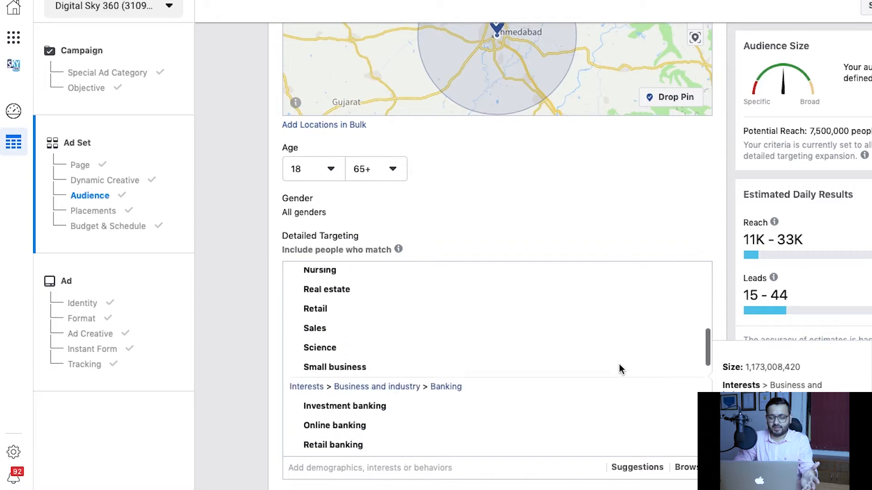
scroll(620, 369, "down", 10)
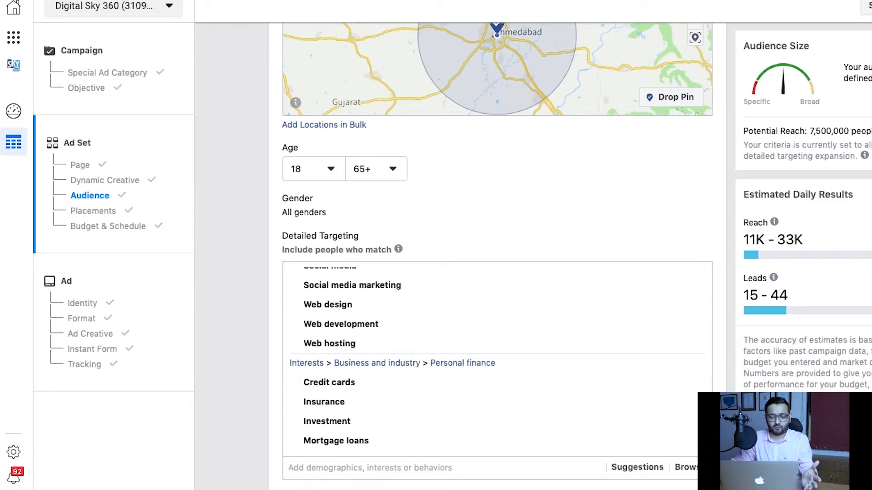
scroll(497, 250, "down", 5)
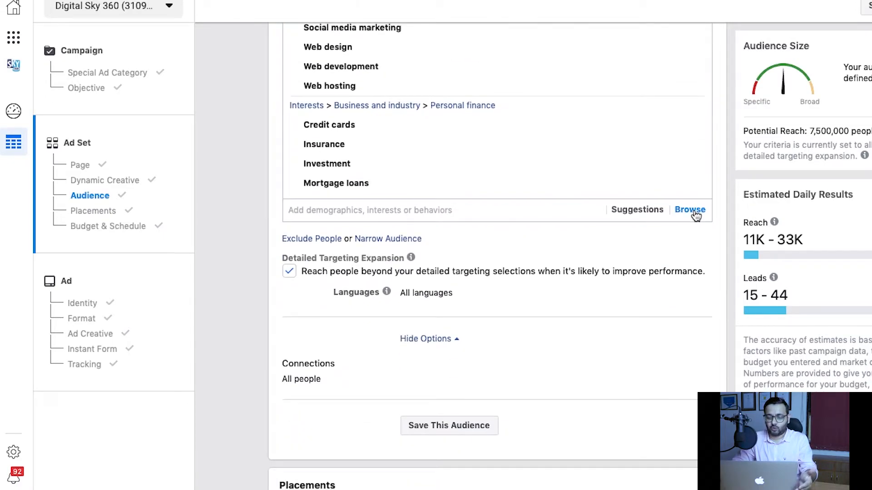
left_click(290, 273)
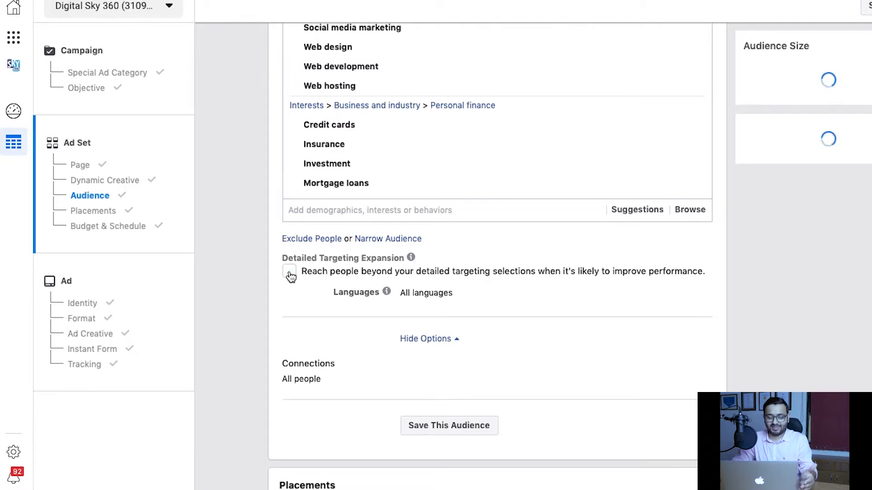
left_click(290, 273)
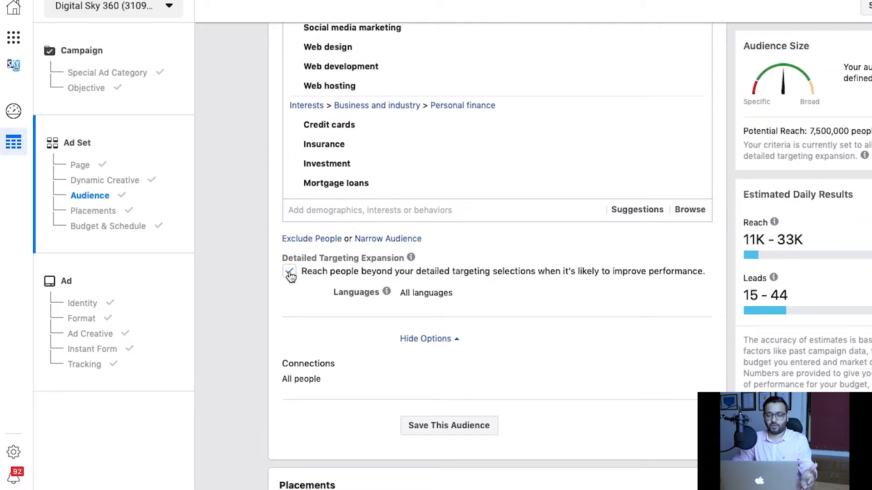
left_click(290, 273)
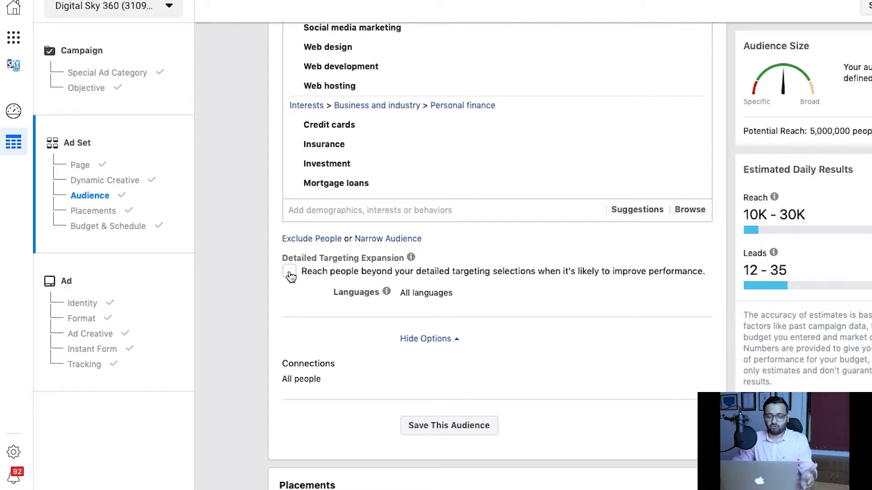
left_click(290, 273)
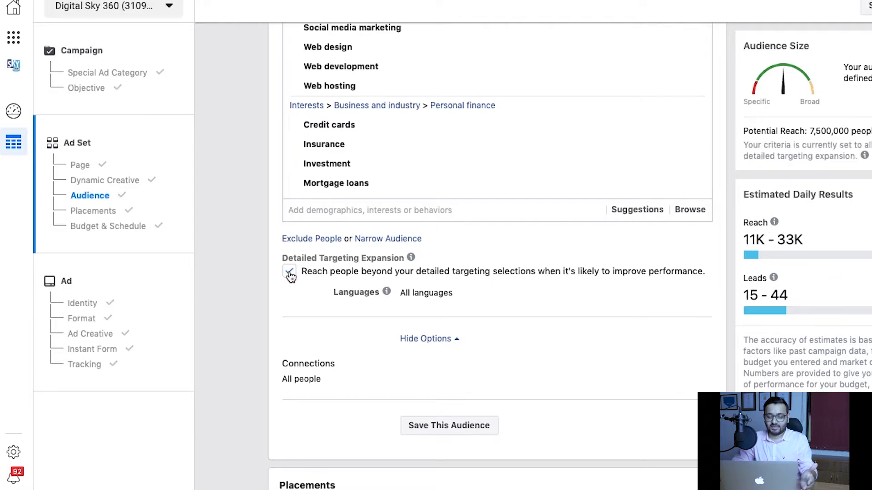
Deselect the Feeds placement group in the ad set's manual placements.
scroll(720, 362, "down", 3)
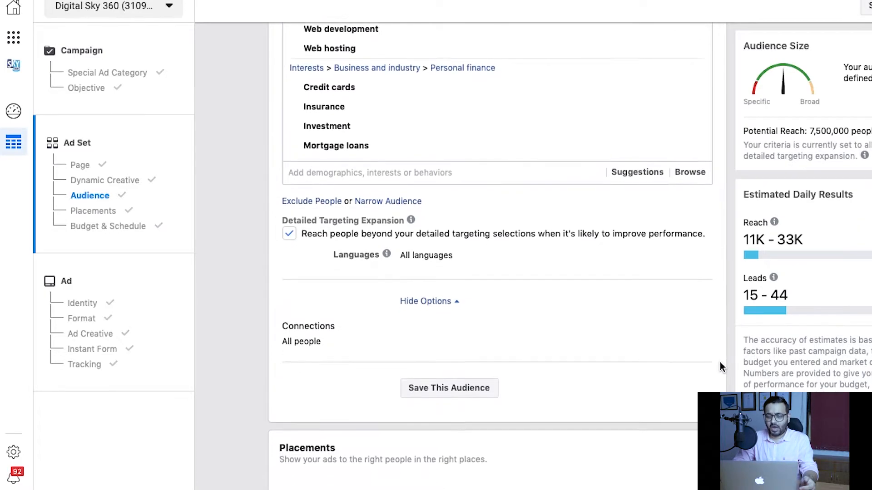
scroll(720, 363, "down", 1)
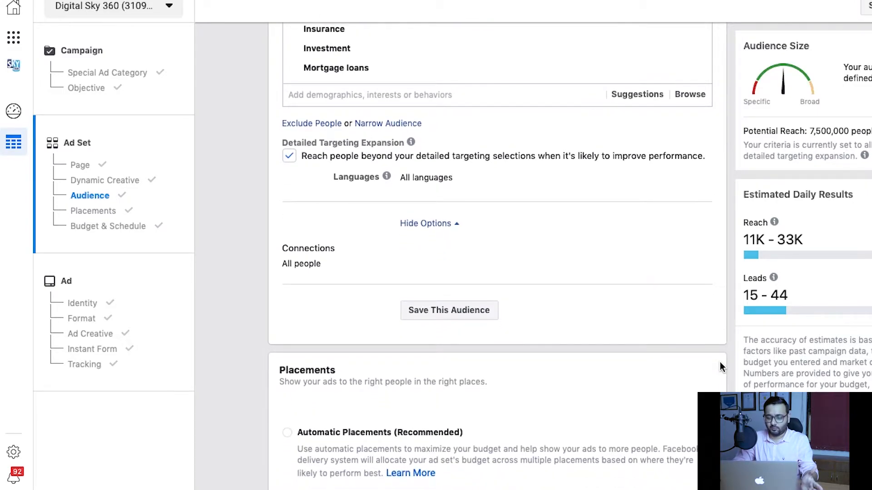
scroll(541, 290, "down", 5)
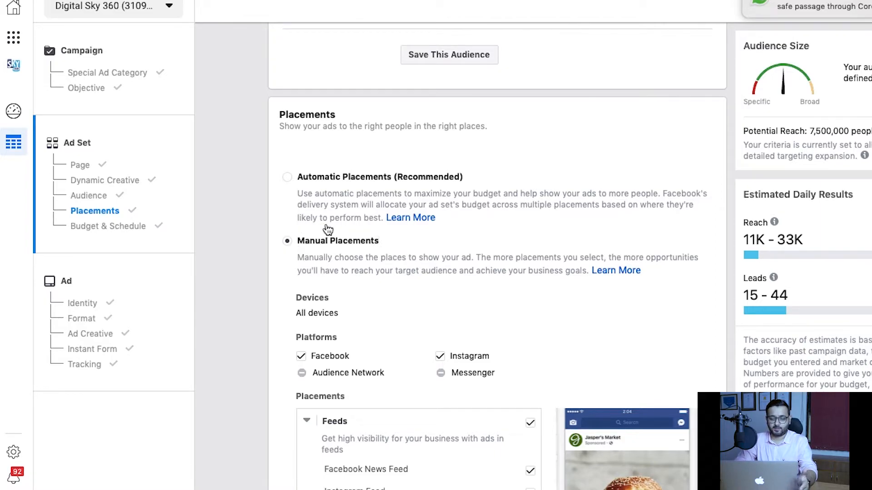
scroll(413, 274, "down", 5)
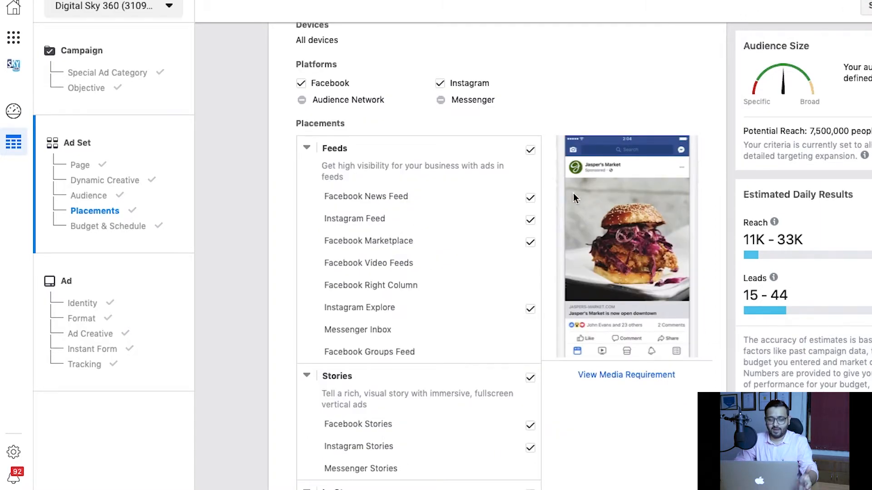
left_click(533, 156)
left_click(534, 156)
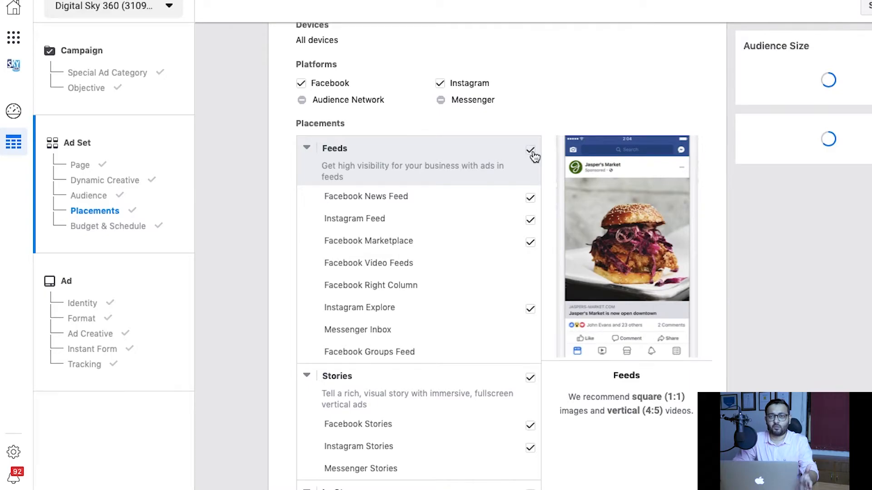
left_click(534, 156)
Examine the choices for specific mobile devices and operating systems in the placement options.
scroll(705, 348, "down", 6)
scroll(705, 349, "down", 9)
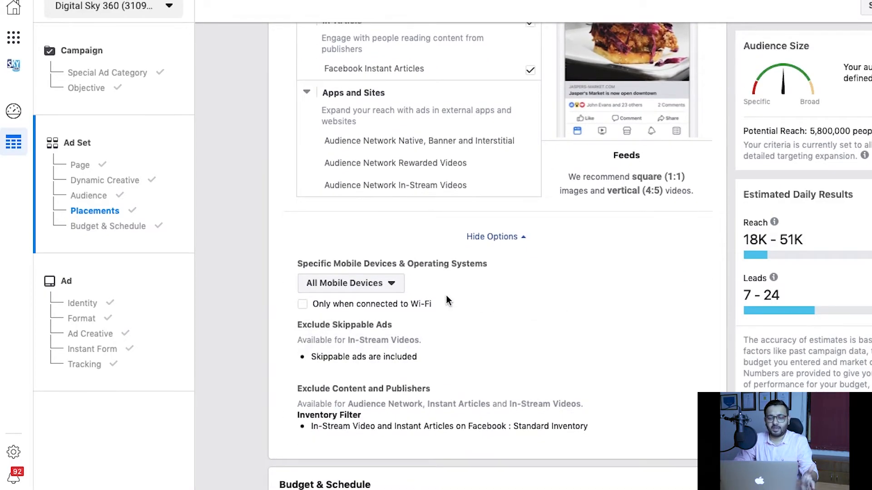
left_click(392, 287)
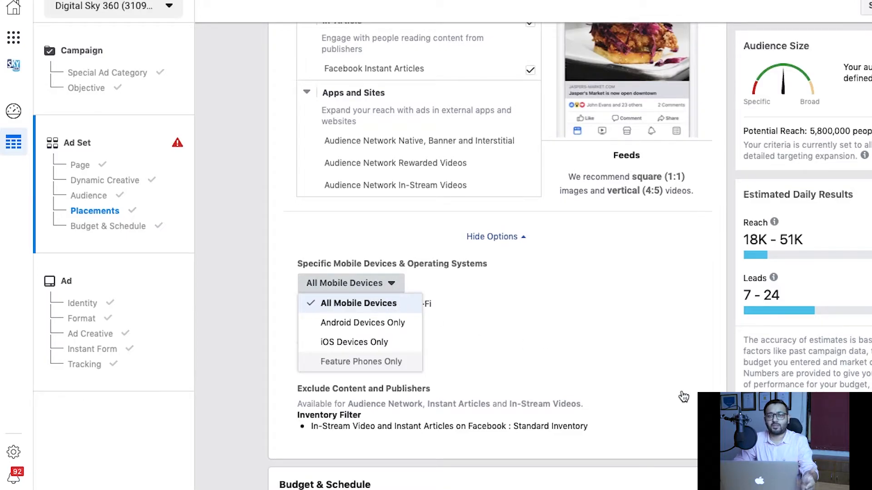
scroll(683, 396, "down", 2)
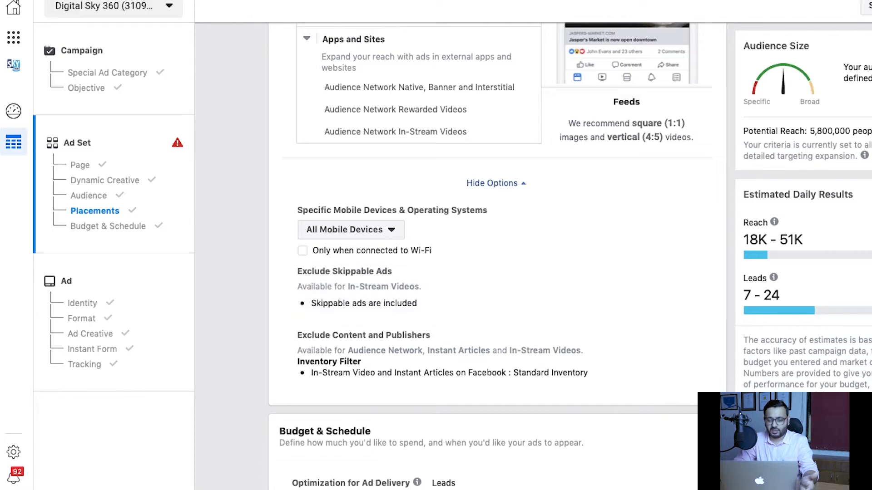
Reset the ad set's start date to today in the budget and schedule settings.
scroll(497, 254, "down", 6)
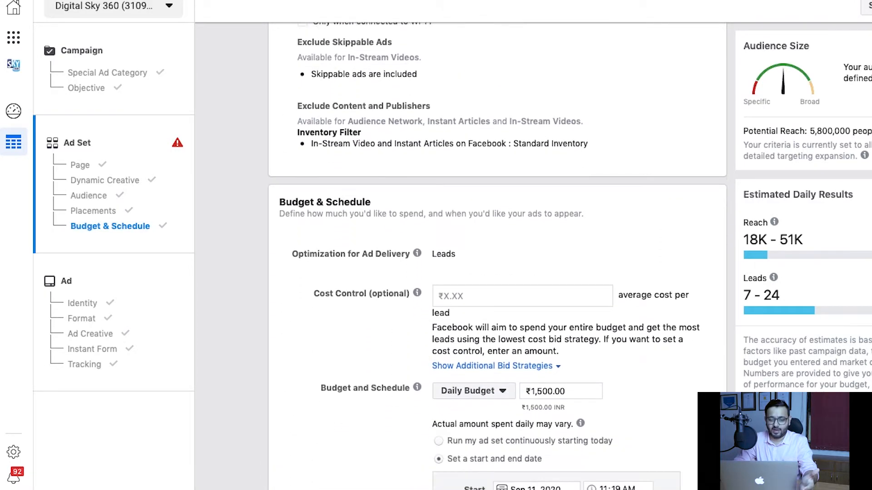
scroll(497, 254, "down", 3)
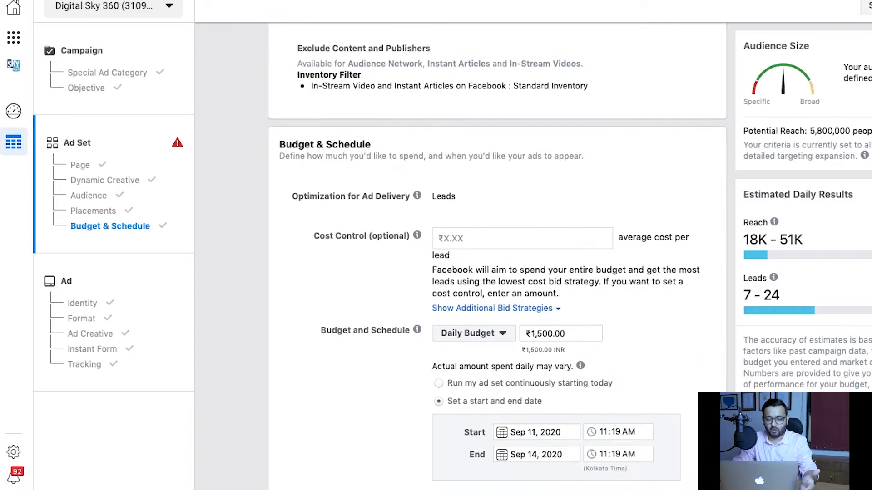
scroll(497, 254, "down", 1)
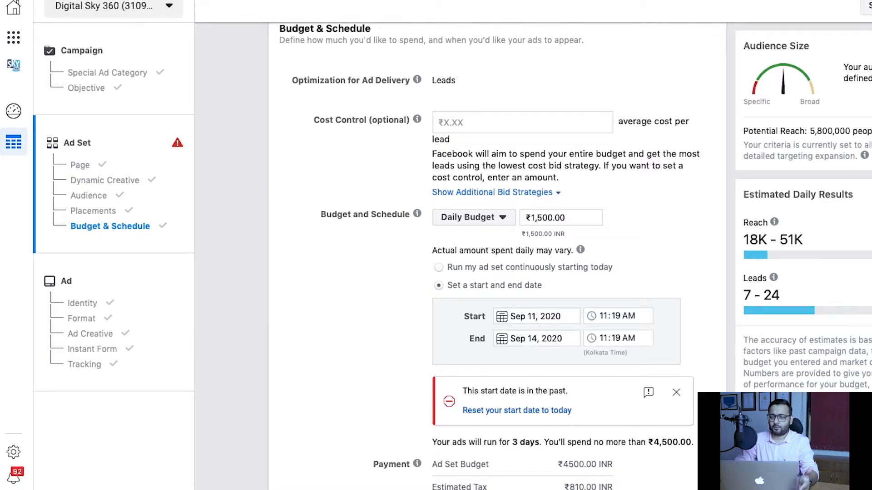
left_click(549, 411)
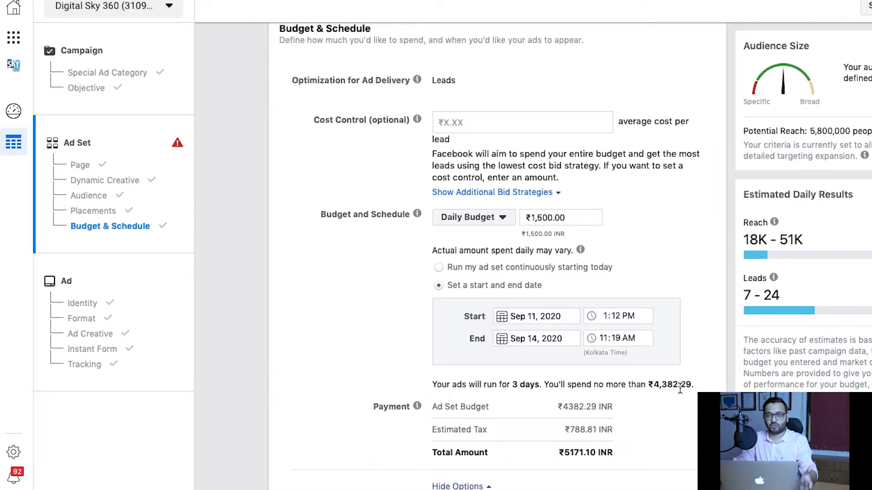
Set the ad set's end time to 2:30 AM.
left_click(643, 340)
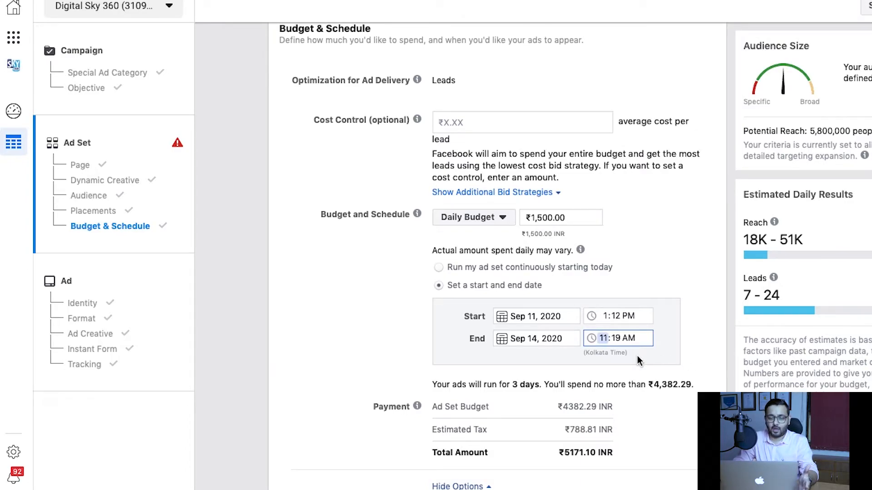
type("2")
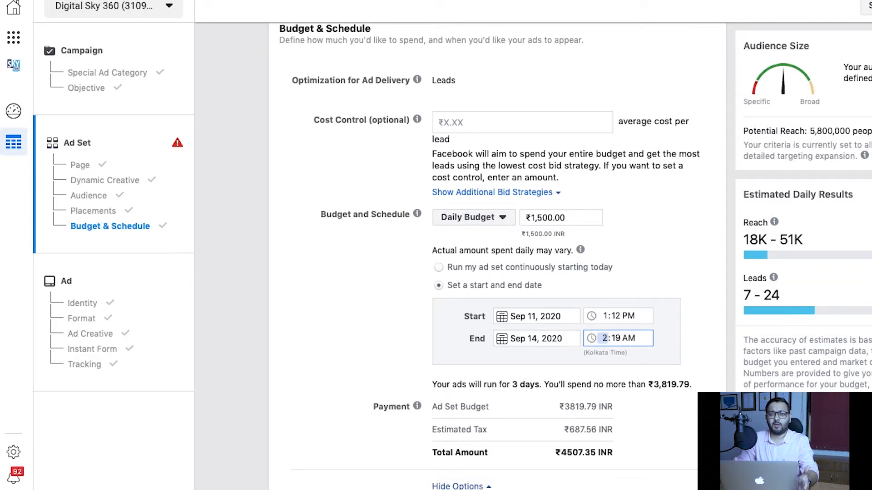
left_click(616, 339)
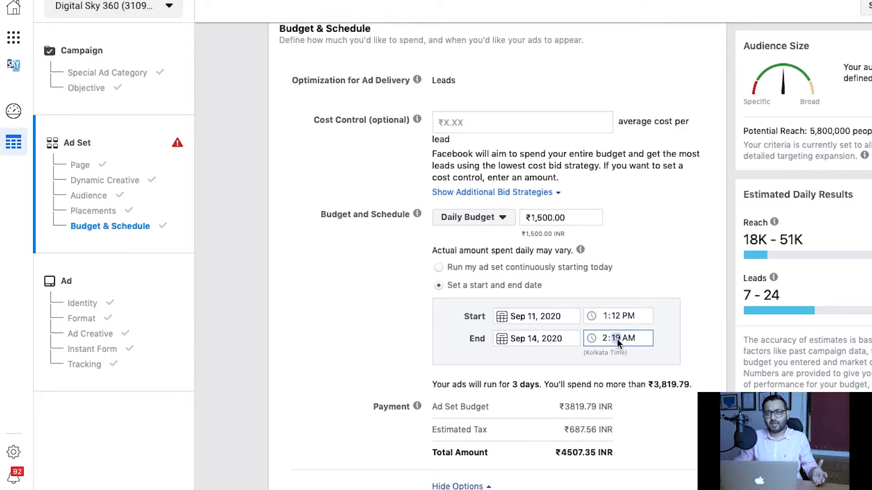
type("03")
type("30")
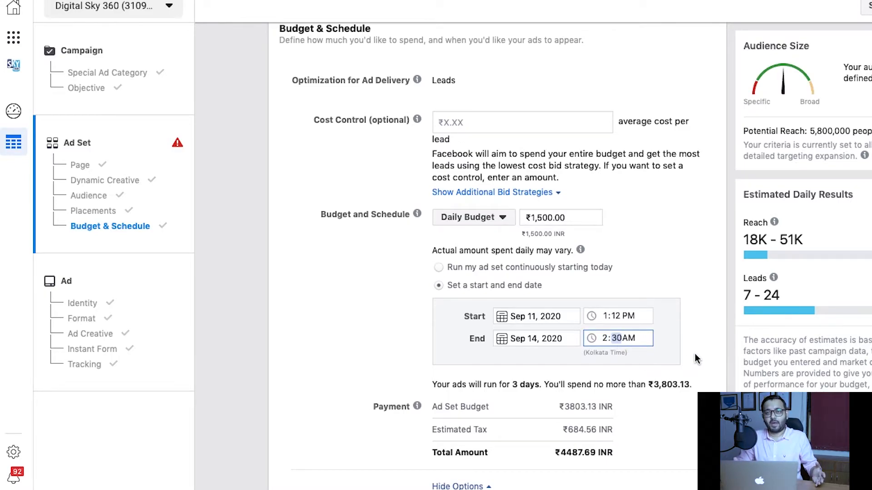
left_click(694, 355)
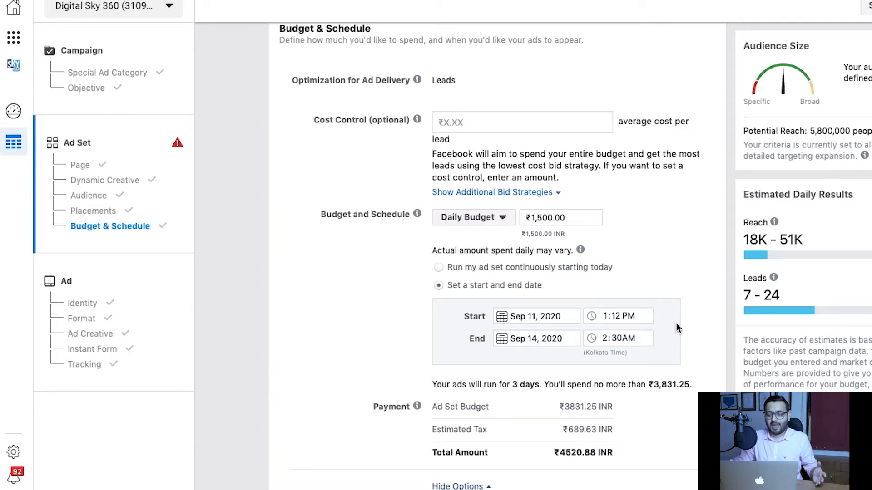
Reselect September 11, 2020 as the ad set's start date and September 14, 2020 as its end date.
left_click(579, 217)
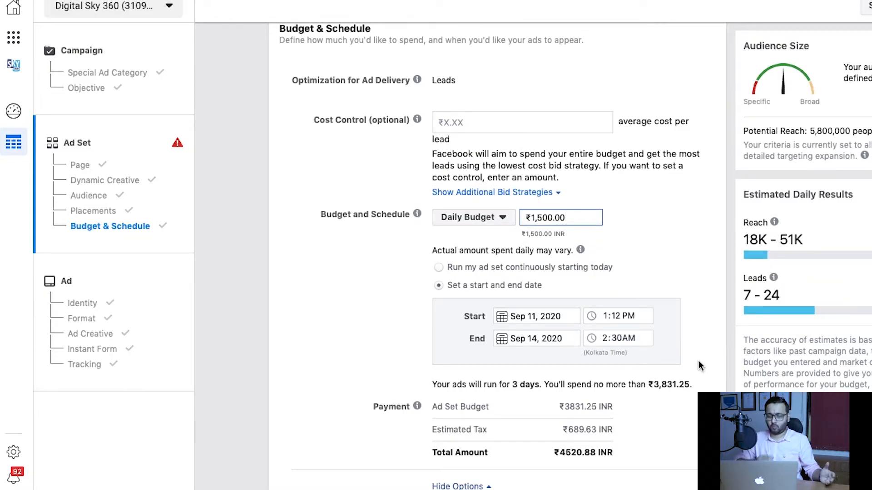
mouse_move(768, 282)
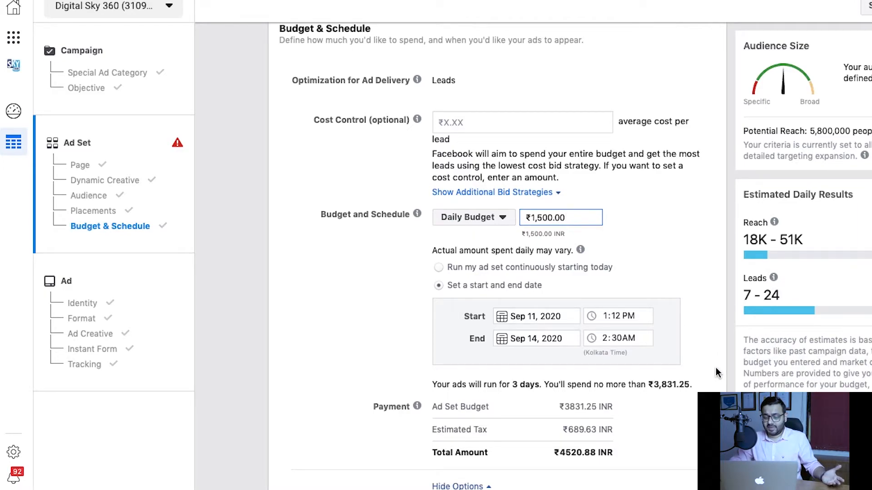
left_click(567, 316)
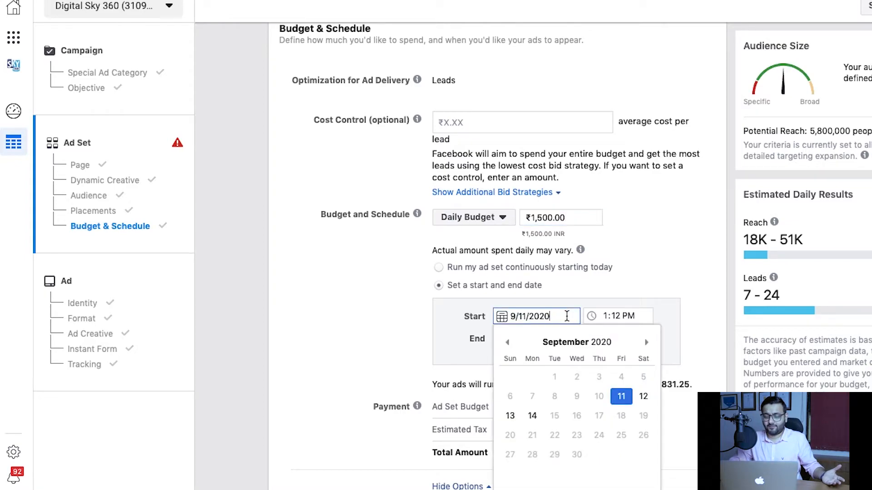
left_click(621, 397)
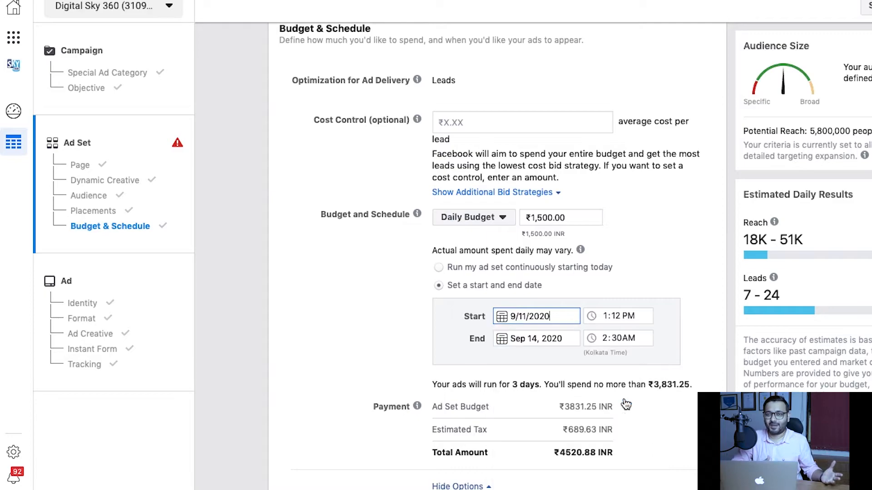
left_click(570, 338)
left_click(534, 441)
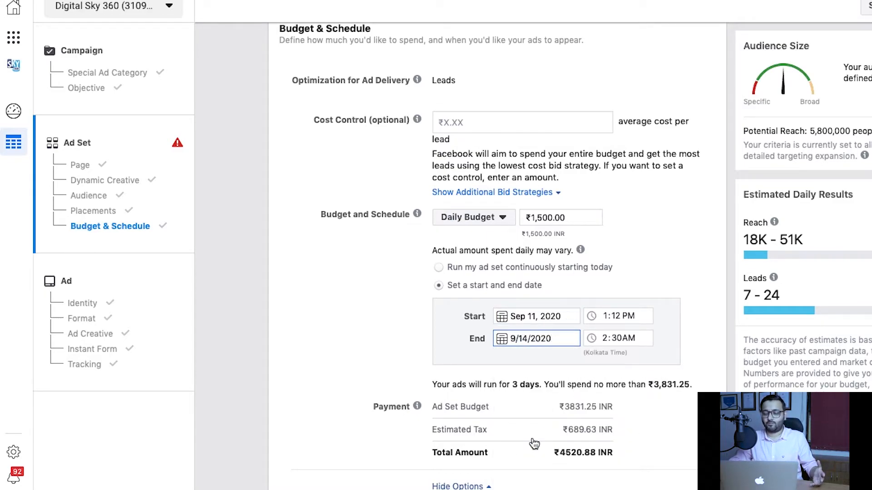
scroll(542, 464, "down", 2)
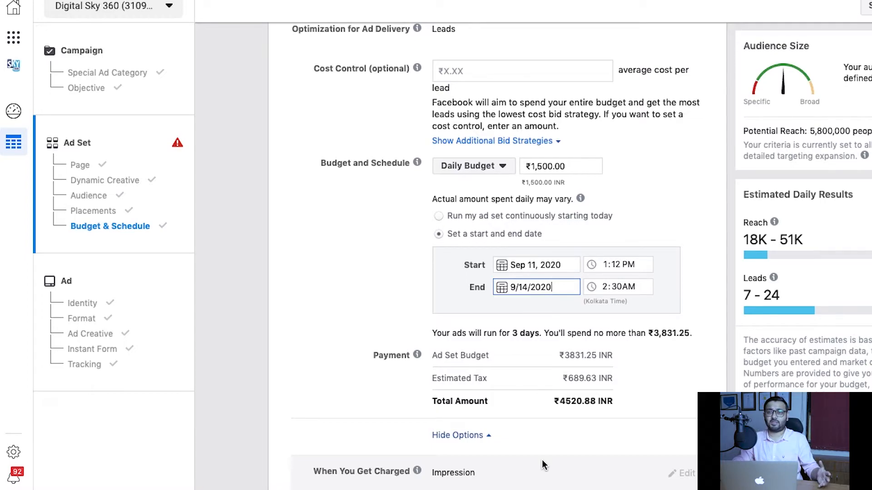
Set the ad set's end date to September 15, 2020.
left_click(559, 291)
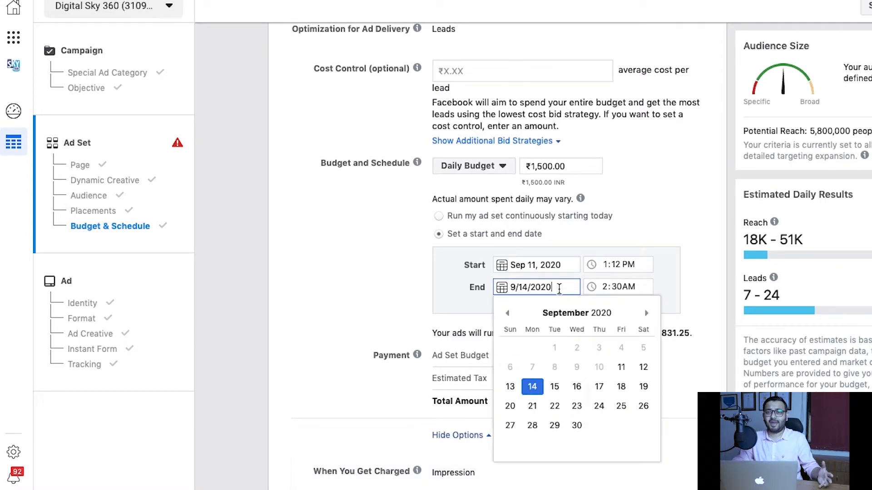
left_click(553, 385)
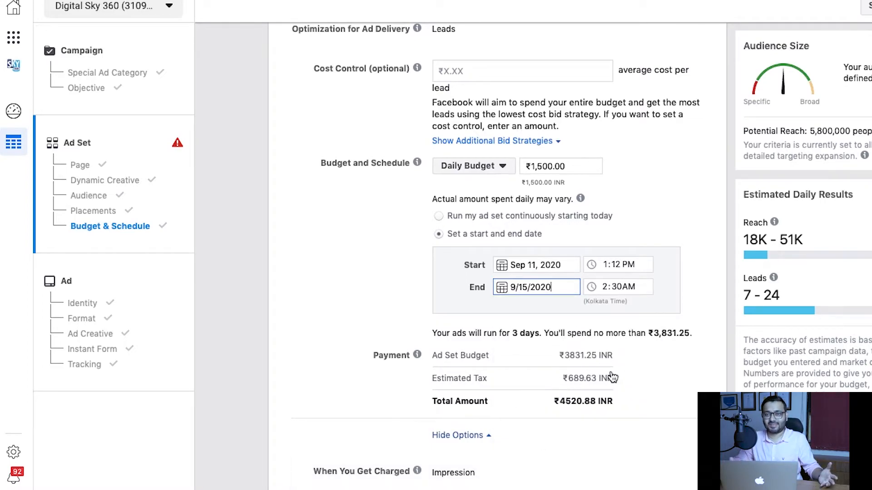
left_click(586, 169)
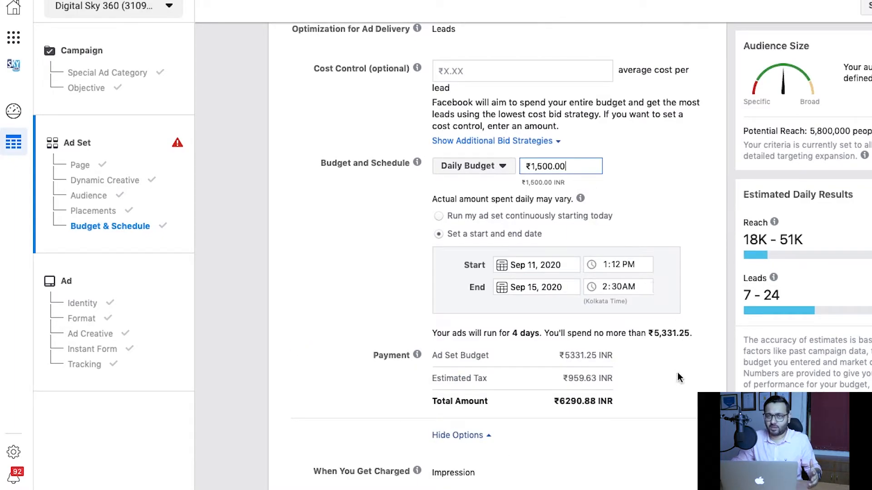
left_click(570, 289)
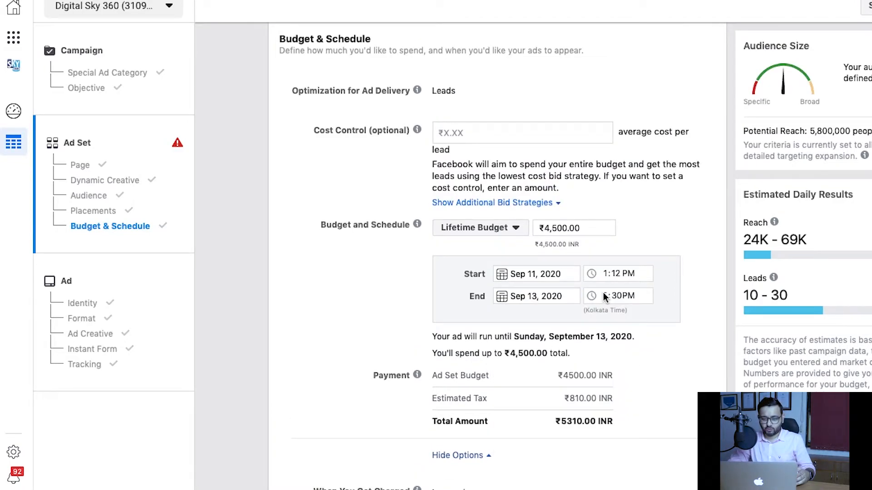
Set the end time of the lifetime budget schedule to 2:30 PM.
left_click(603, 296)
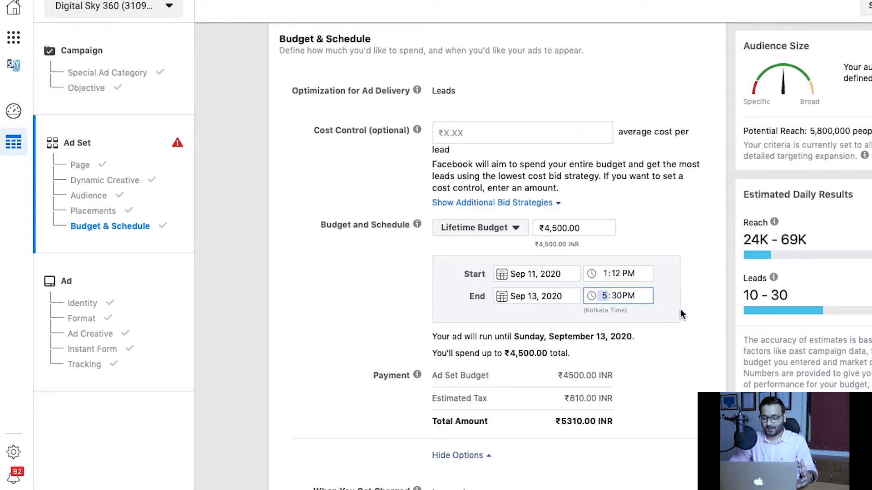
type("2")
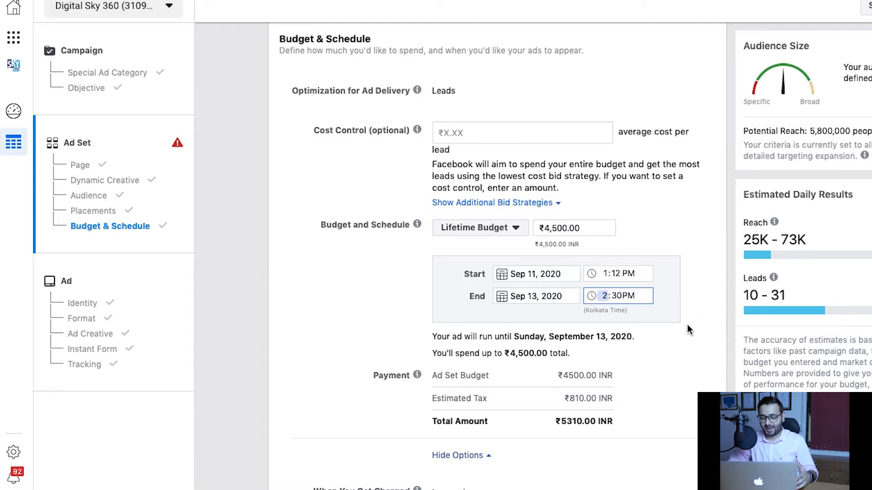
left_click(687, 325)
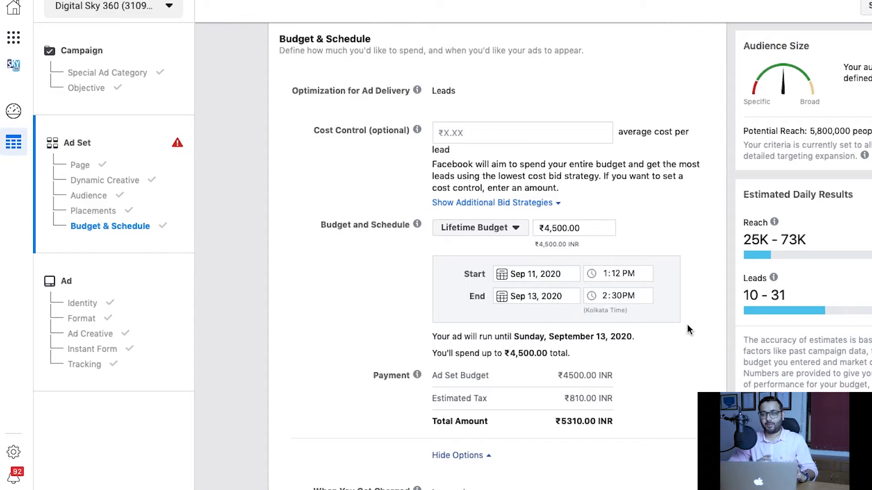
Switch the budget type to Daily Budget and back to Lifetime Budget to compare the two schedules.
left_click(513, 228)
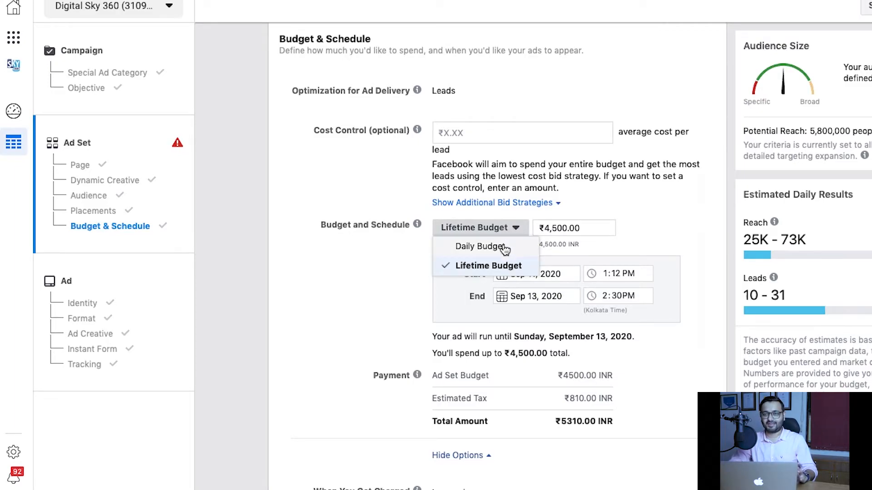
left_click(504, 247)
scroll(491, 182, "down", 2)
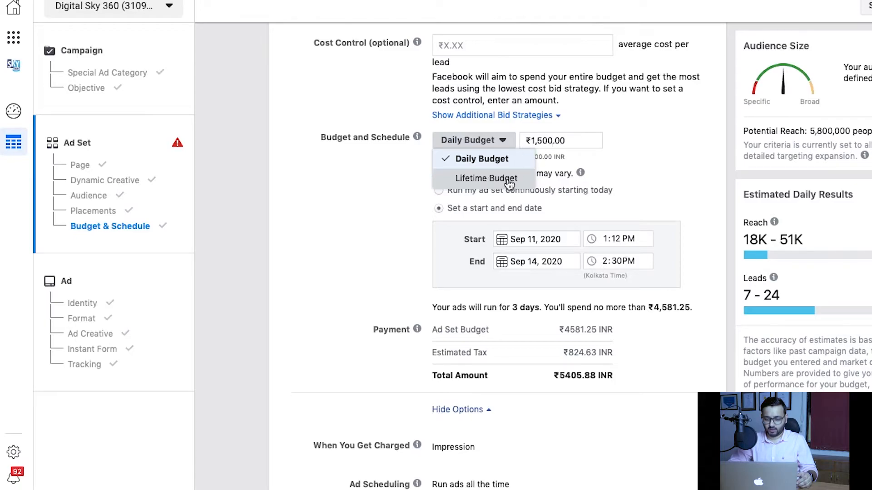
left_click(507, 180)
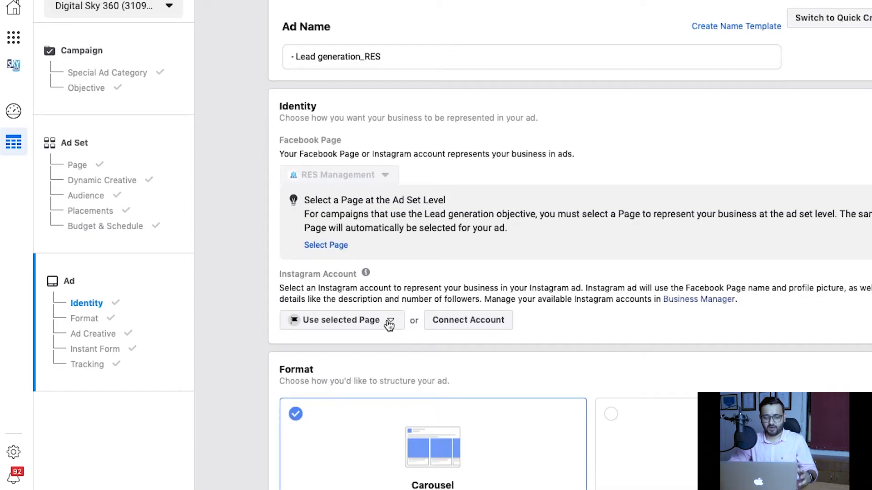
Choose resmanagementahd as the Instagram account that represents the business in the ad.
left_click(389, 322)
left_click(390, 319)
left_click(389, 319)
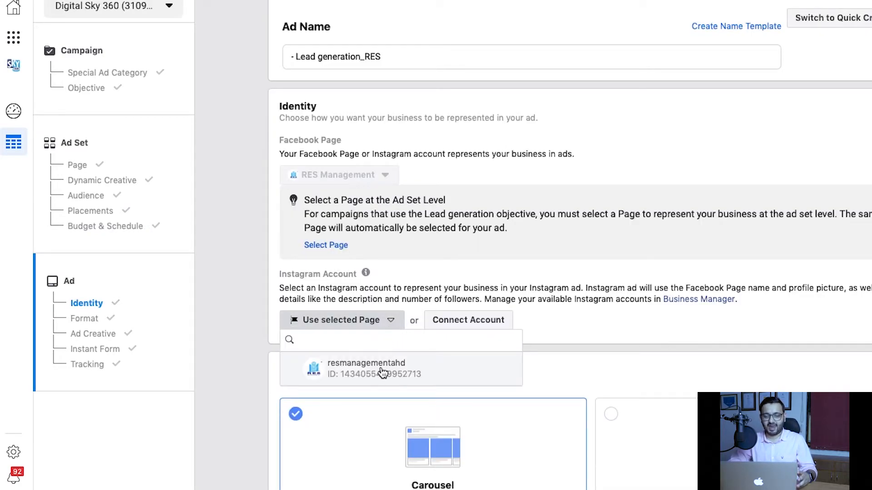
left_click(382, 372)
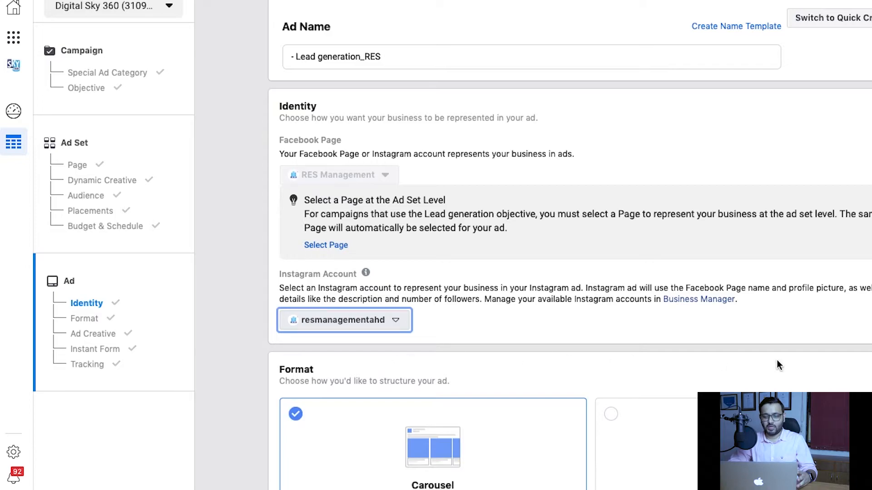
Examine the ad's format options and the image, headline and description of all three carousel cards.
scroll(776, 363, "down", 1)
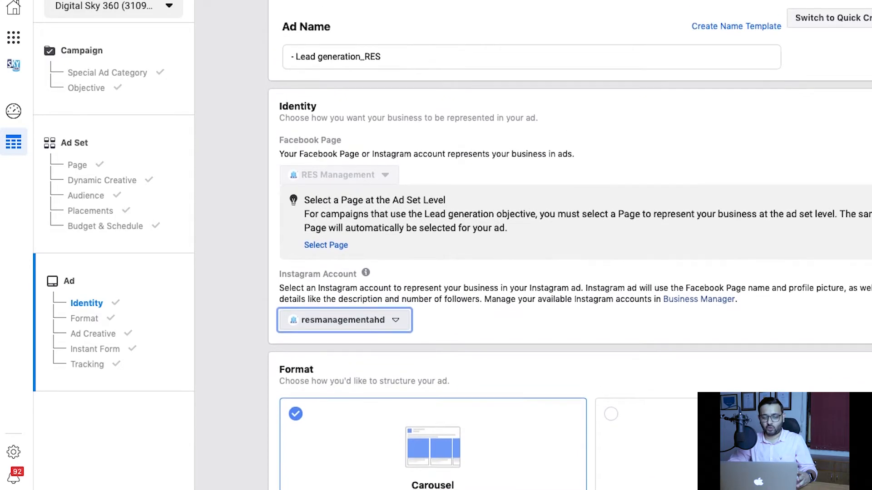
scroll(569, 245, "down", 5)
scroll(533, 245, "up", 5)
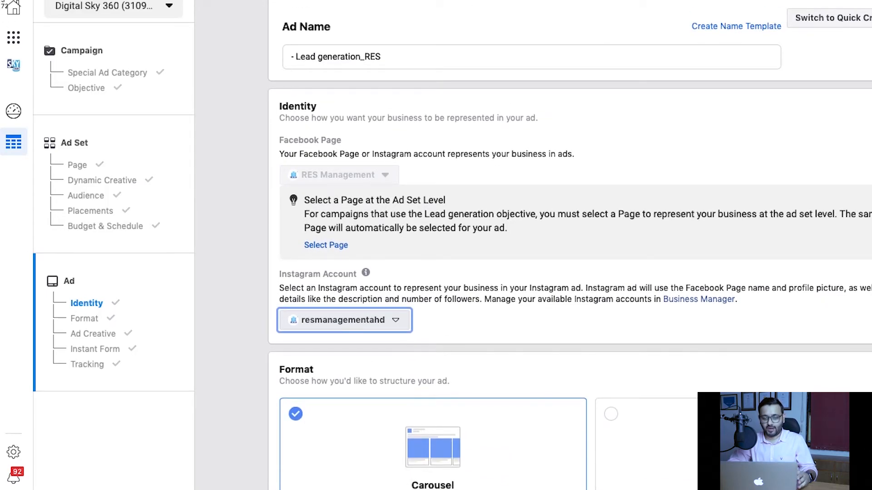
left_click_drag(1, 1, 871, 489)
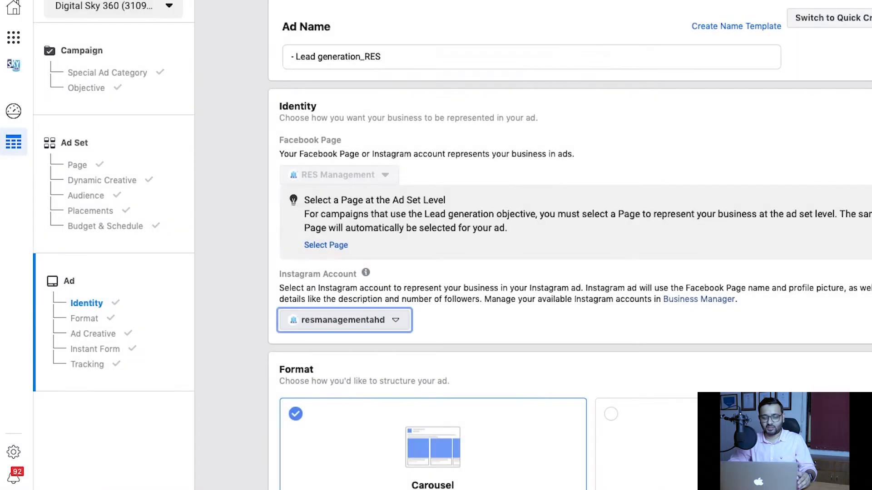
scroll(569, 245, "down", 5)
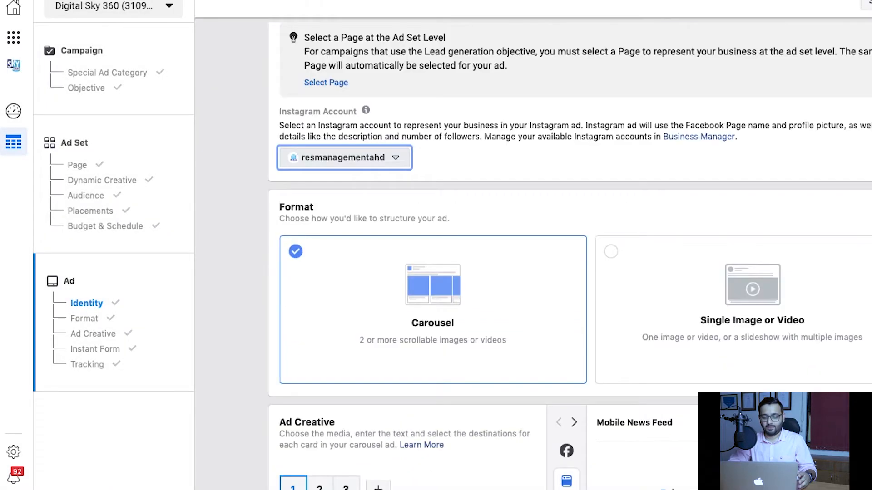
scroll(569, 256, "down", 4)
scroll(569, 256, "down", 3)
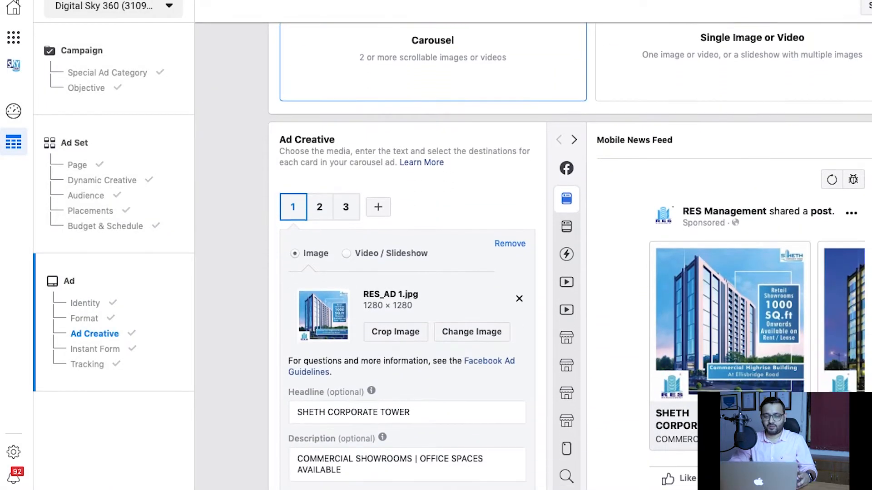
scroll(409, 245, "down", 1)
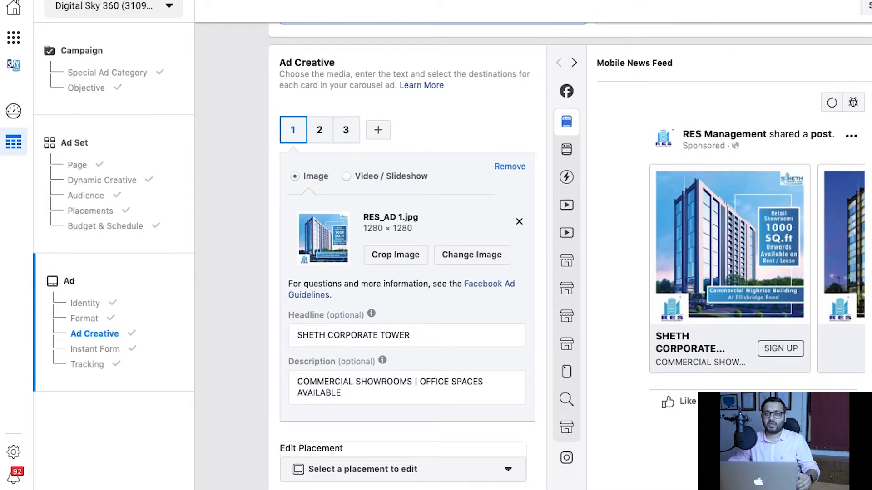
key("shift+super+4")
left_click_drag(1, 0, 871, 489)
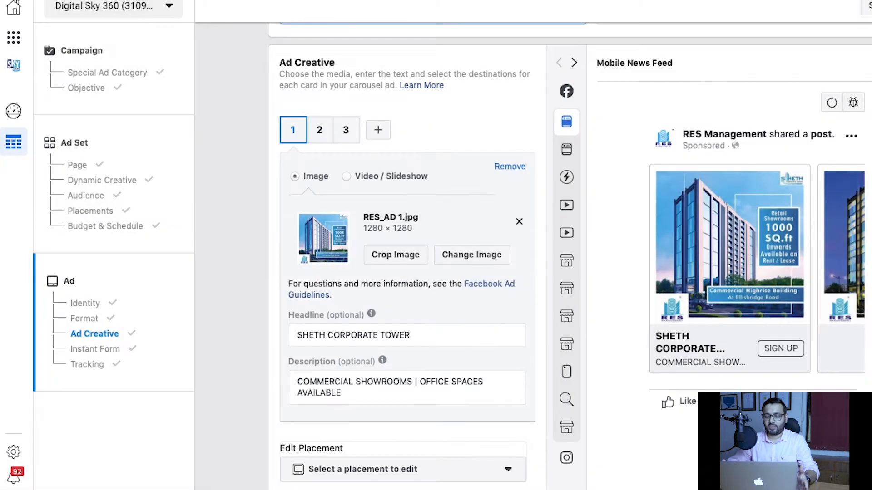
left_click(320, 135)
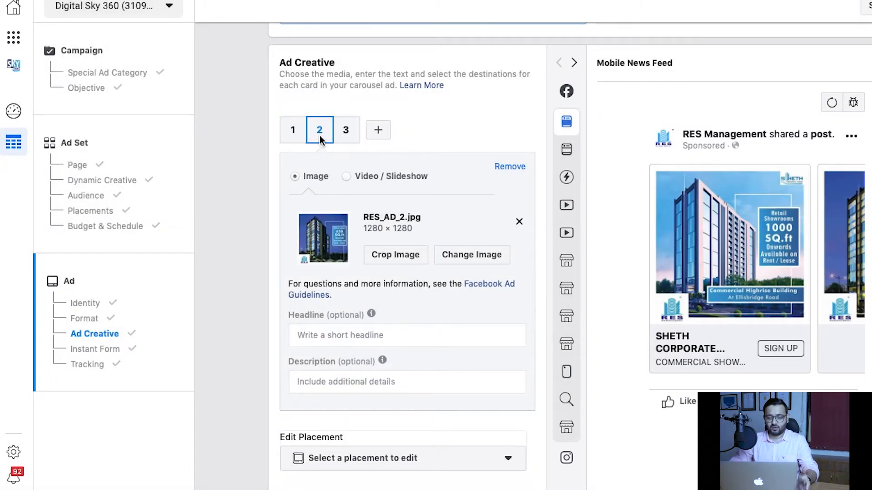
left_click(350, 129)
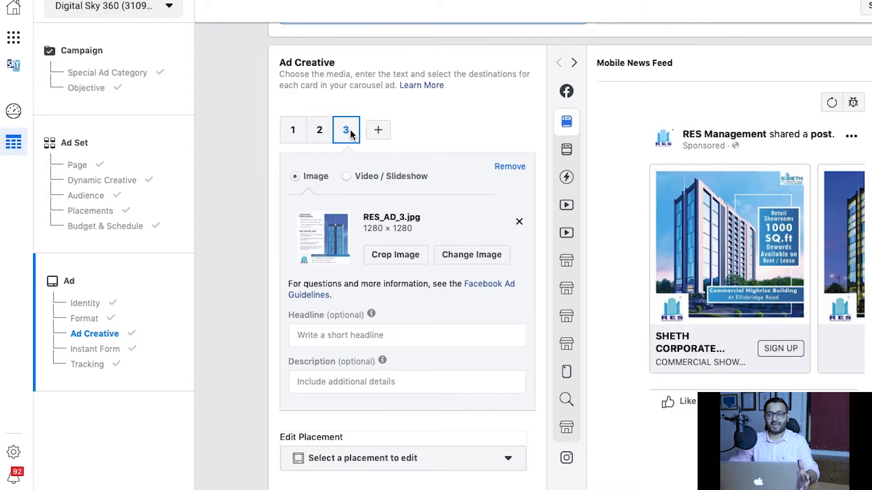
left_click(318, 135)
left_click(299, 135)
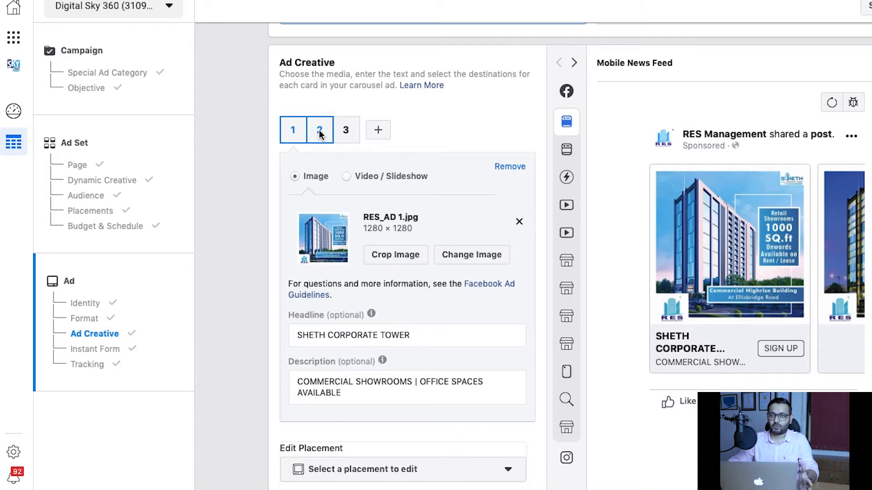
Give the second carousel card the headline "Leave your Details here and we'll get back with Fantastic Deal for you" and the description "RES Management".
left_click(319, 132)
left_click(348, 334)
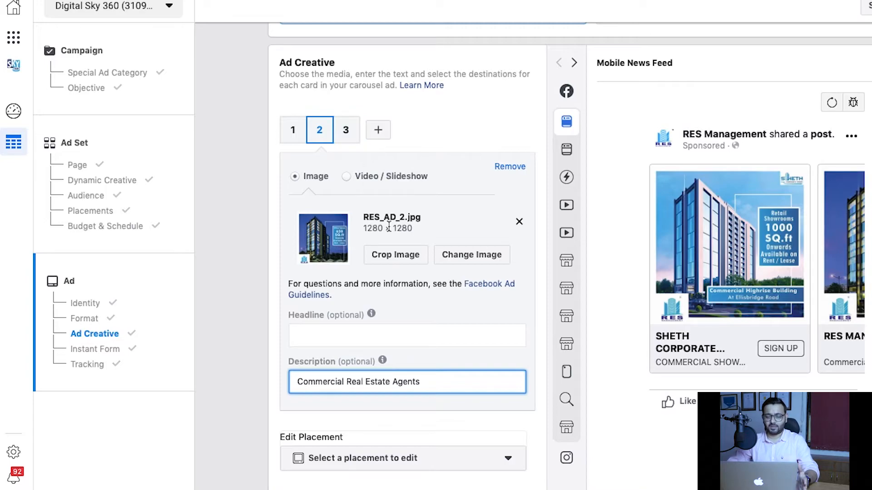
triple_click(432, 384)
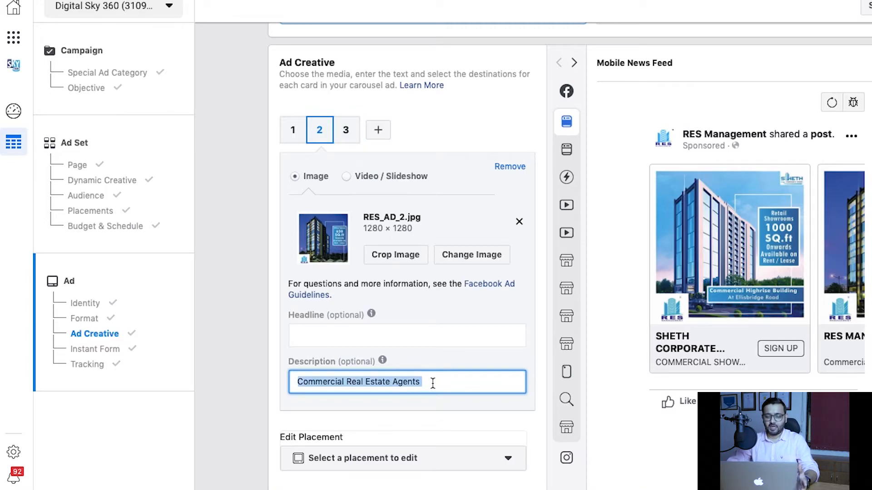
left_click(417, 337)
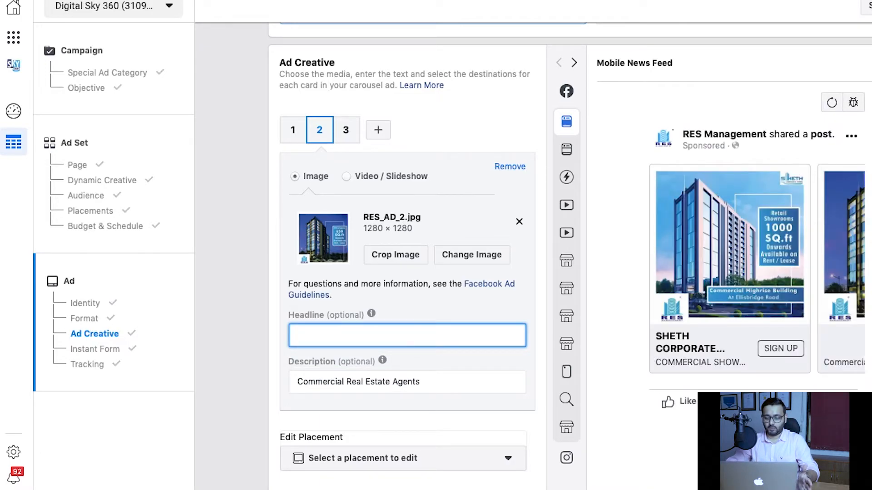
type("L")
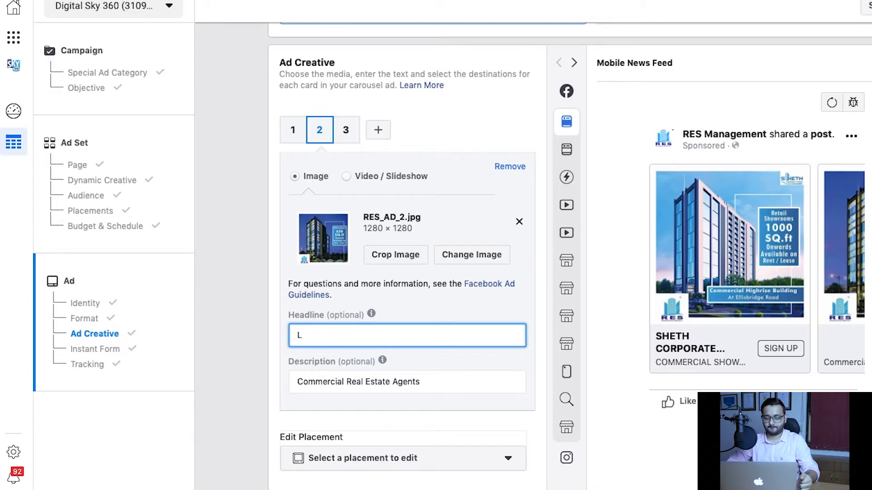
type("eave")
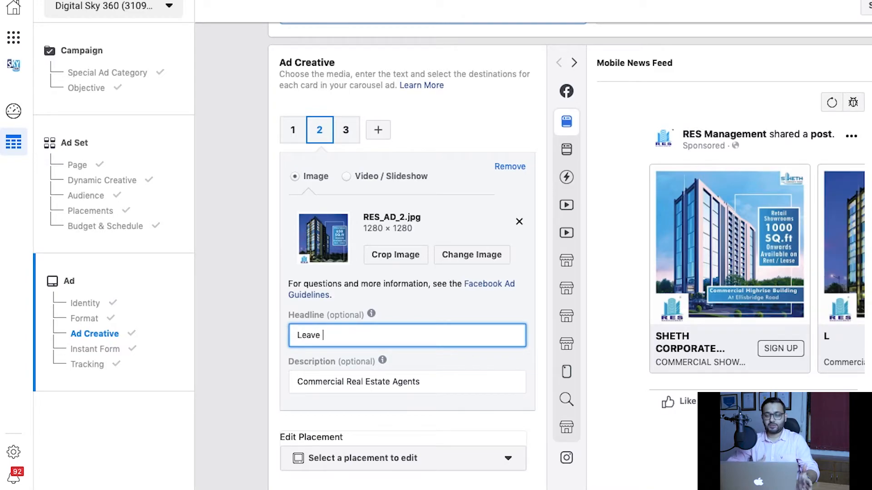
type(" your ")
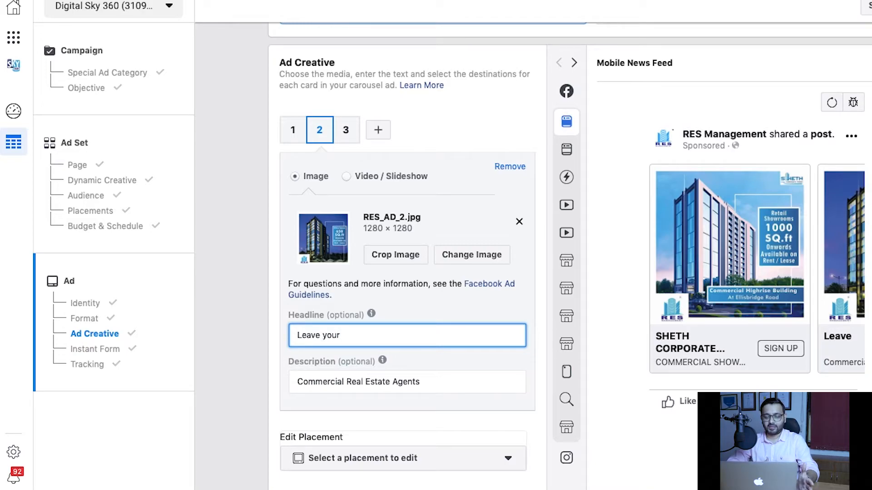
type("Details with")
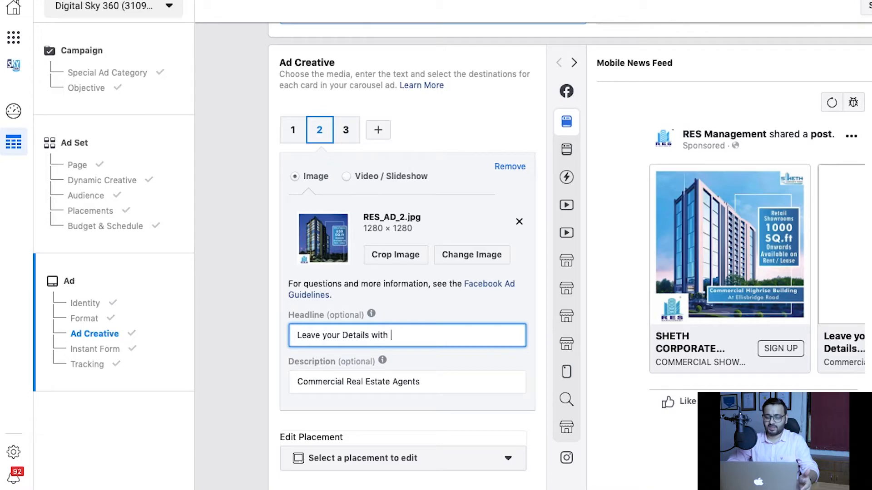
key("BackSpace")
key("BackSpace")
key("BackSpace")
key("BackSpace")
type("here and we")
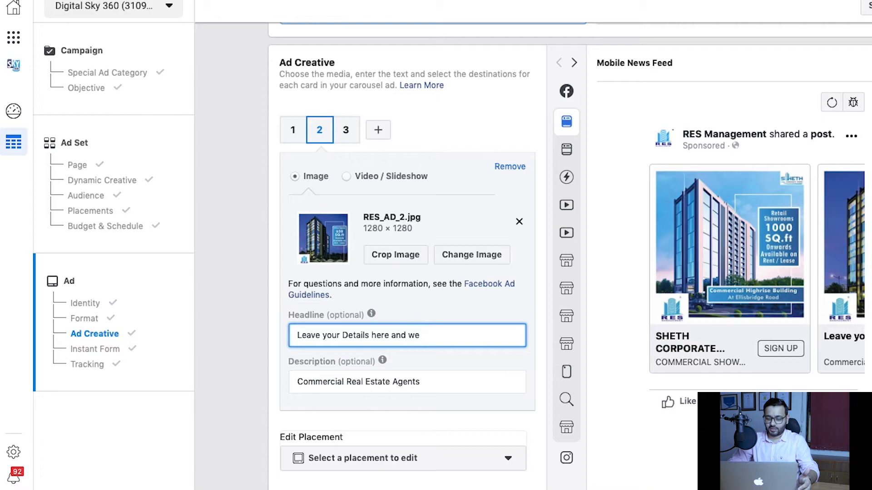
type("'ll get b")
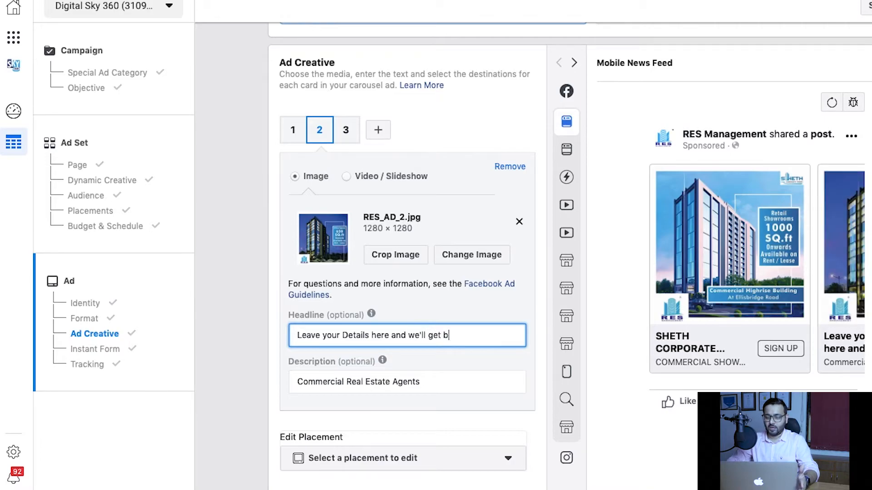
type("ack with Fantastic Deal for you")
triple_click(438, 394)
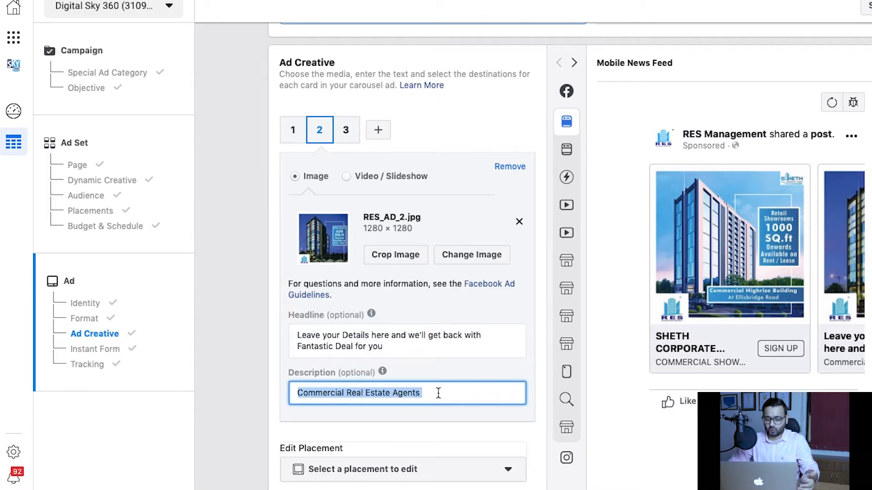
key("BackSpace")
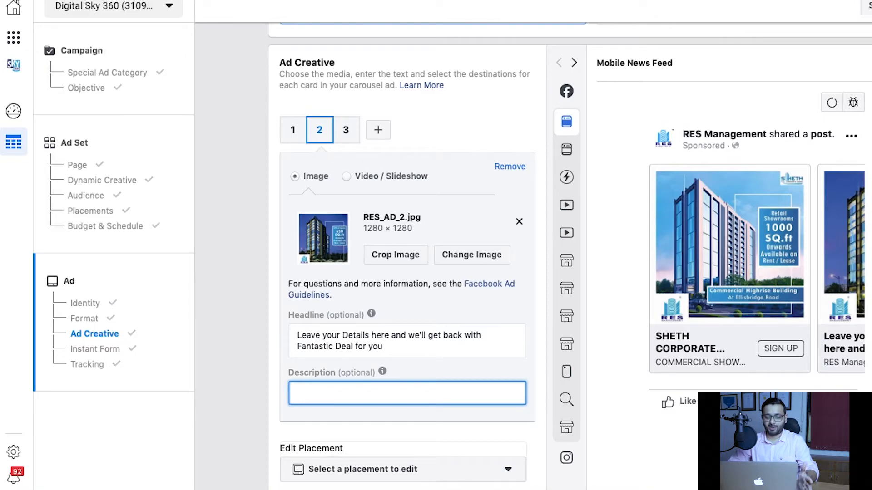
Give the third carousel card the headline "Call us Today OR Leave your Details here" and the description "RES Management".
left_click(346, 135)
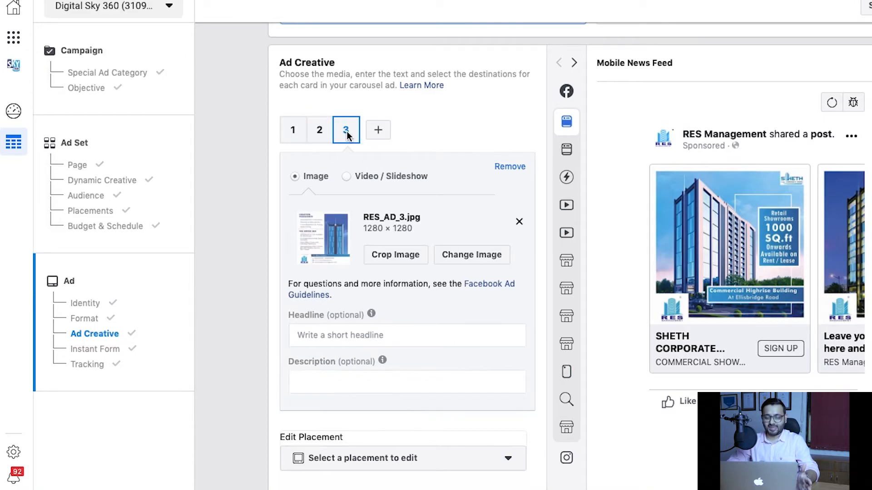
left_click(352, 336)
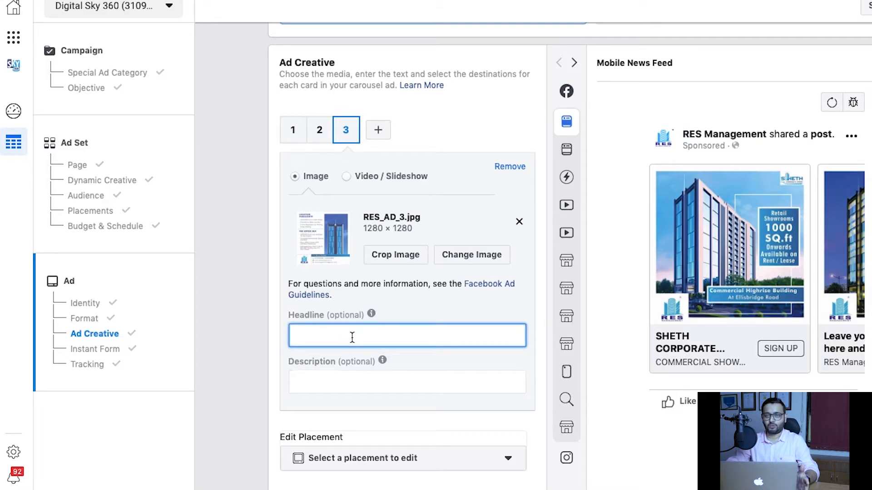
type("Call")
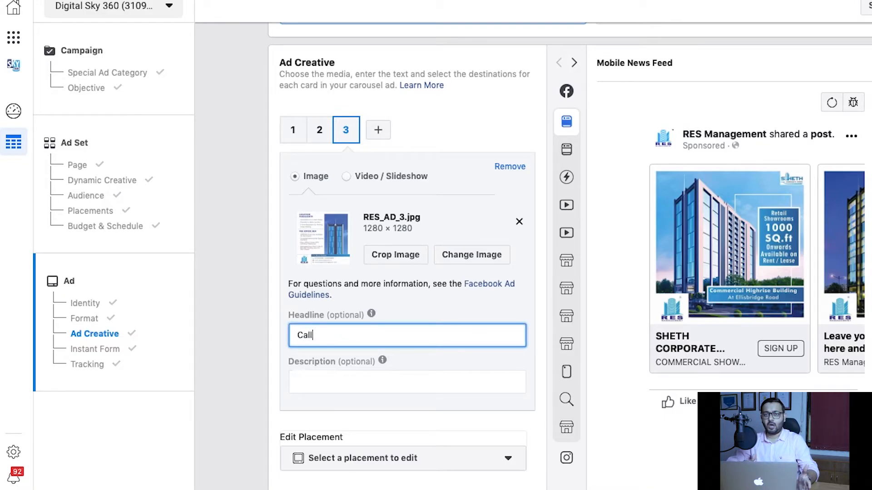
type(" us Today")
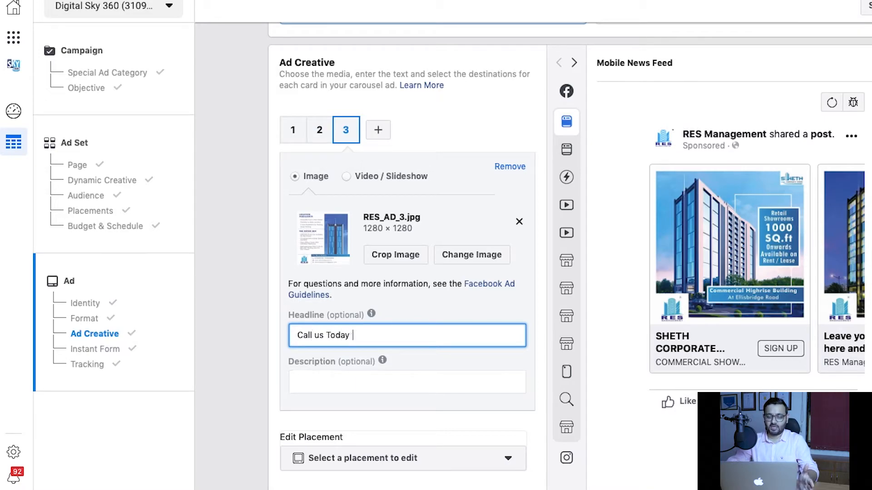
type(" O")
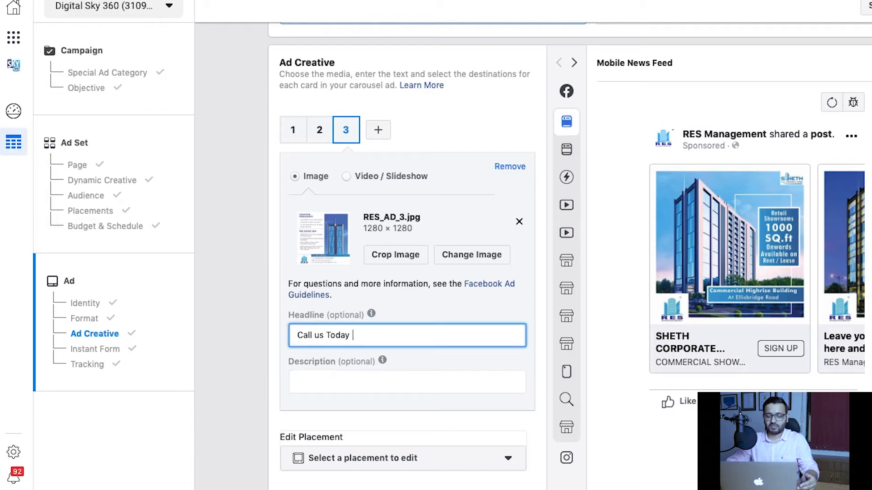
type("R")
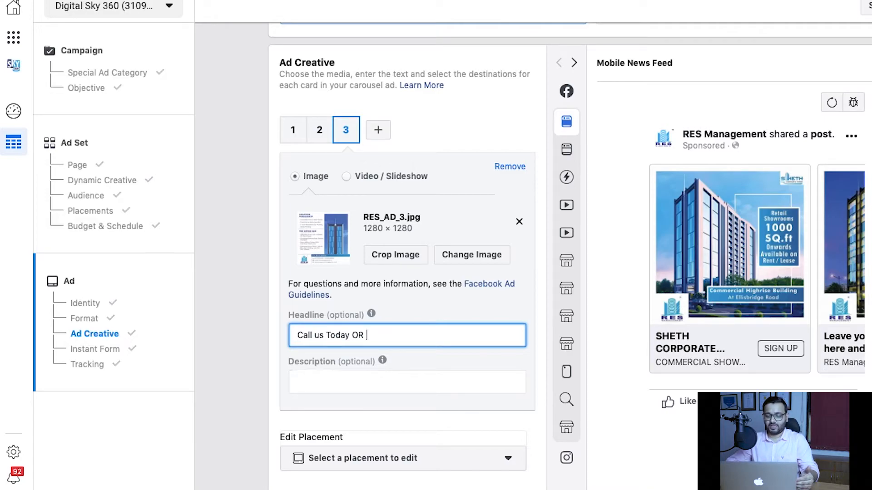
type(" L")
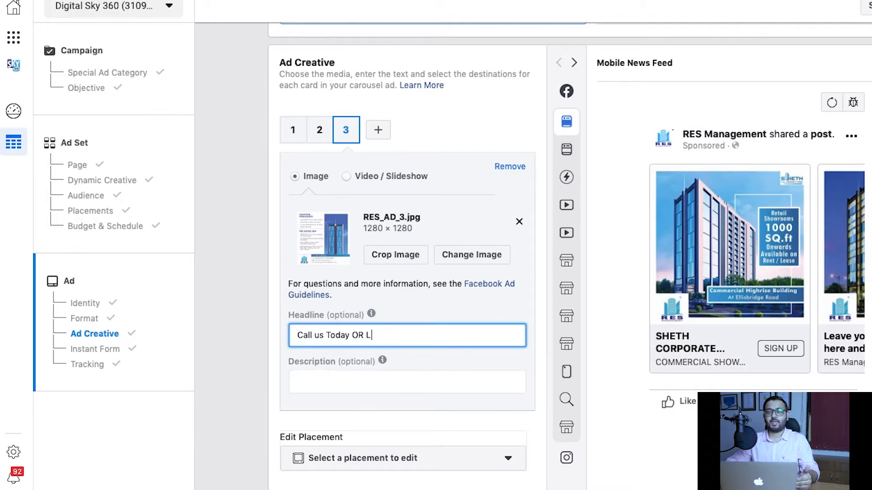
type("eave ")
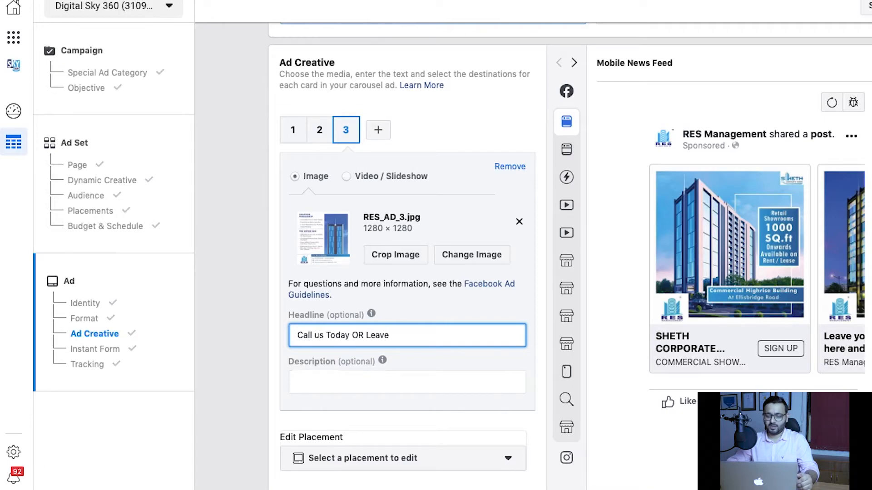
type("y")
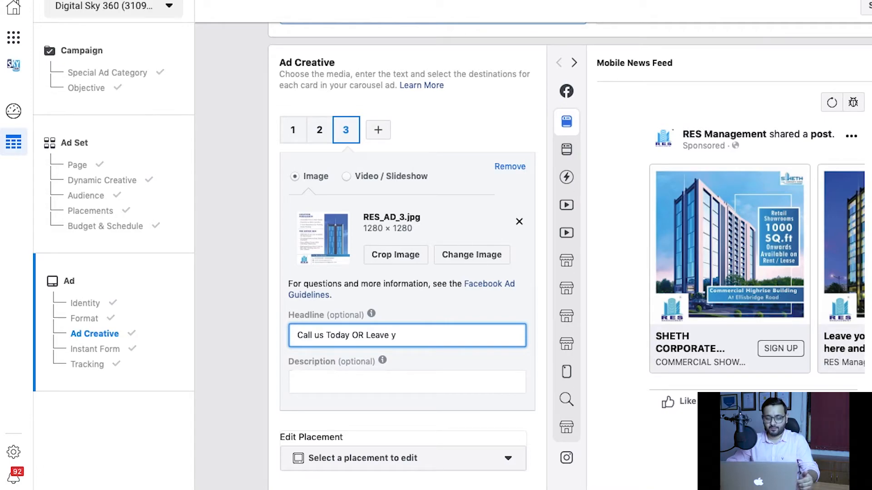
type("our Det")
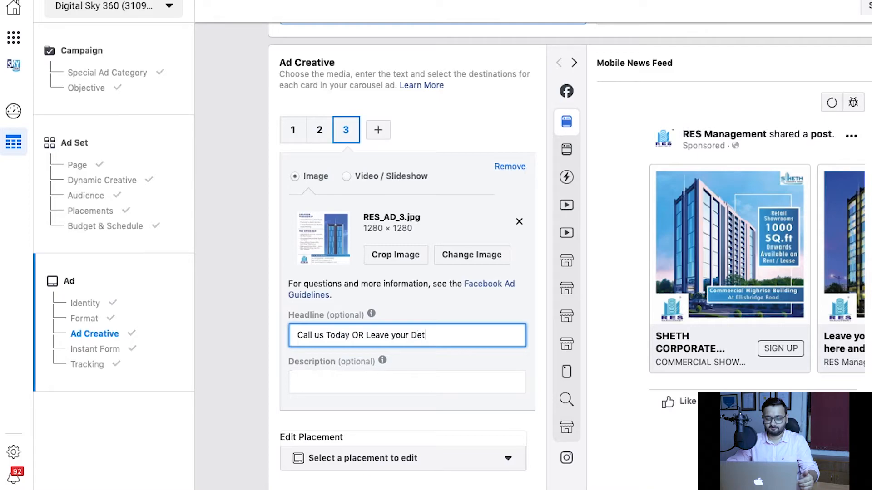
type("ails ")
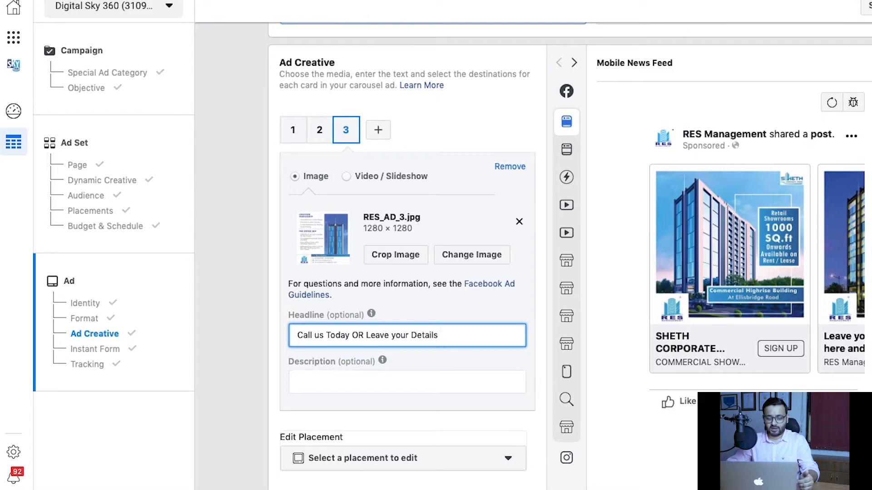
type("here")
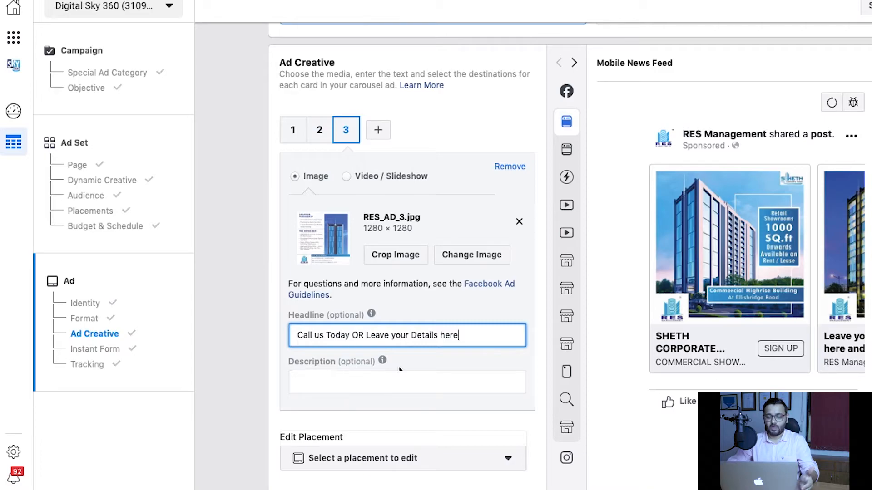
left_click(392, 389)
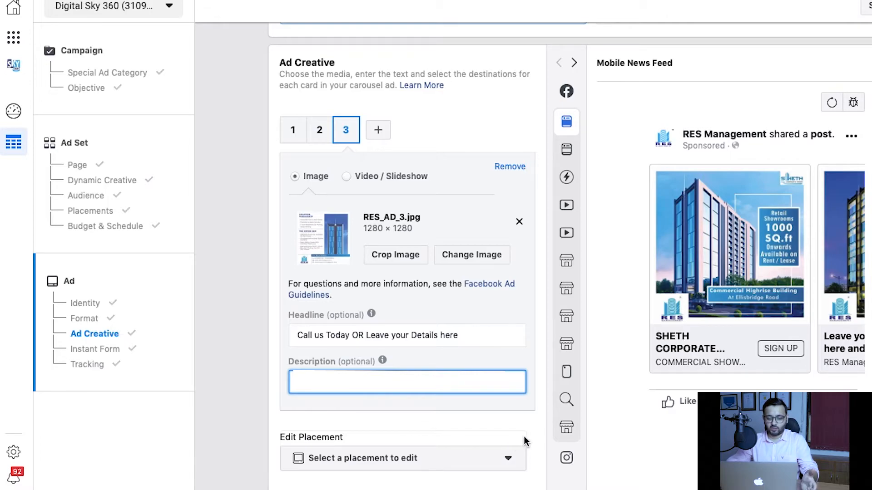
Look through the Instagram and Facebook placements that can be edited individually for the carousel ad.
scroll(532, 434, "down", 3)
left_click(508, 370)
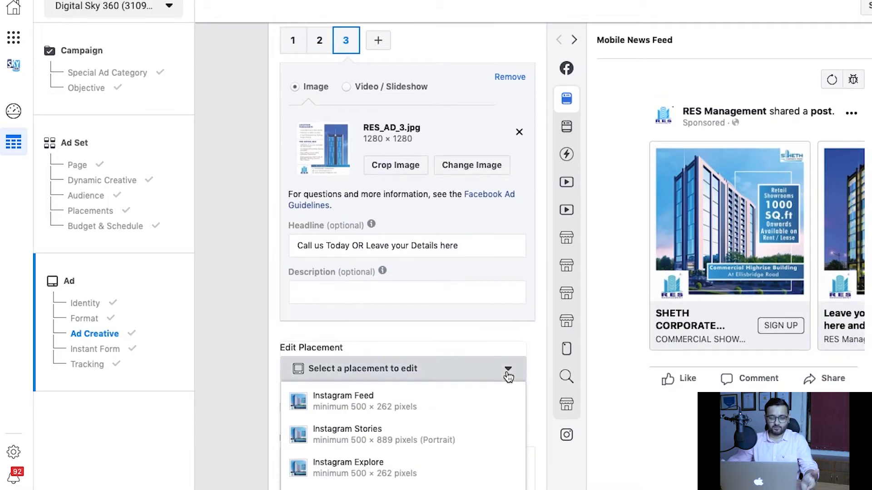
scroll(469, 449, "down", 3)
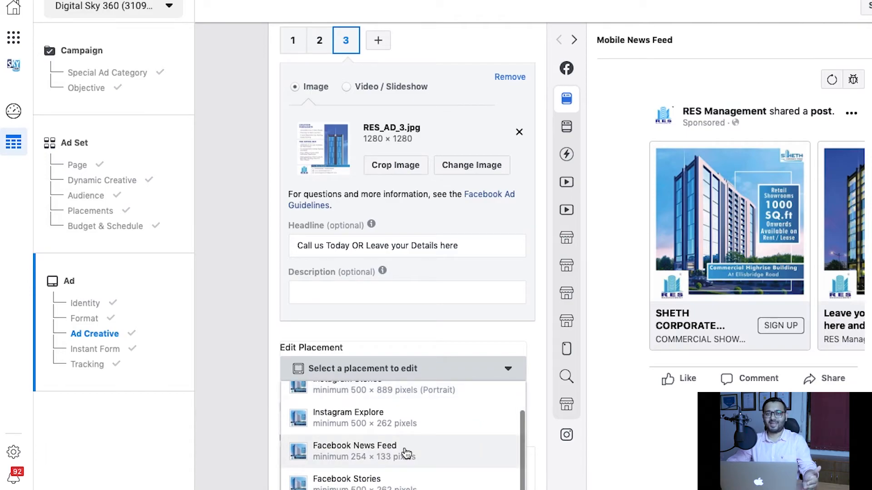
left_click(336, 454)
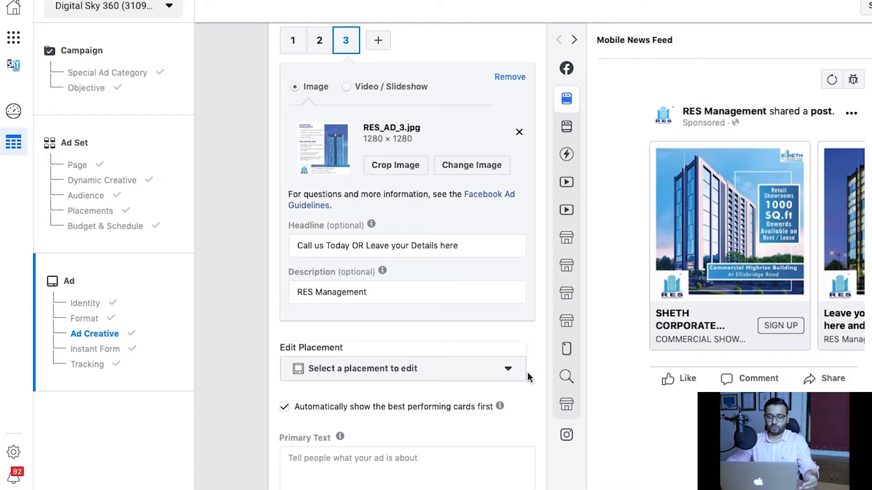
Paste the prepared property pitch starting "Best Commercial Spaces Available for Rent / Lease in the Heart of City" as the ad's primary text.
scroll(528, 377, "down", 3)
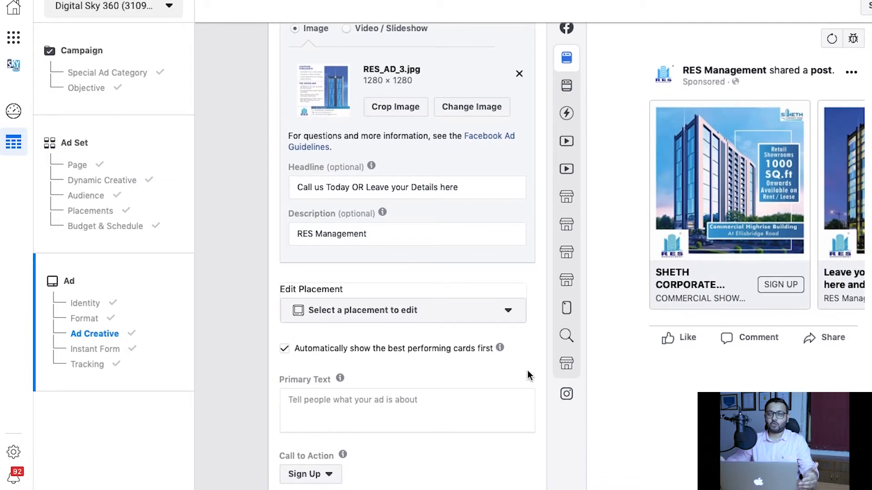
scroll(528, 376, "down", 1)
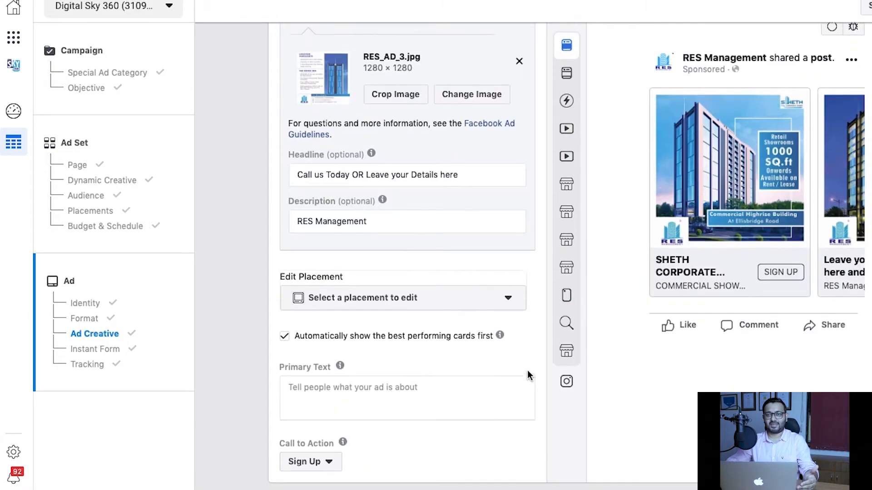
scroll(528, 376, "down", 2)
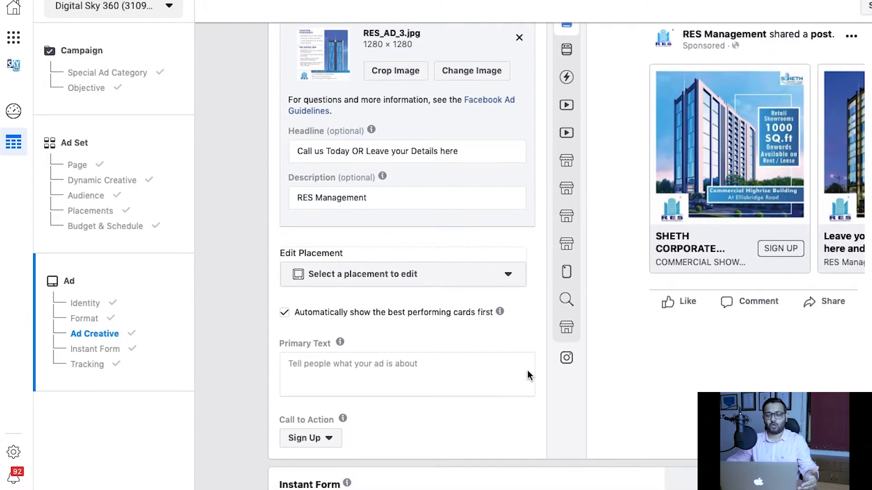
left_click(458, 372)
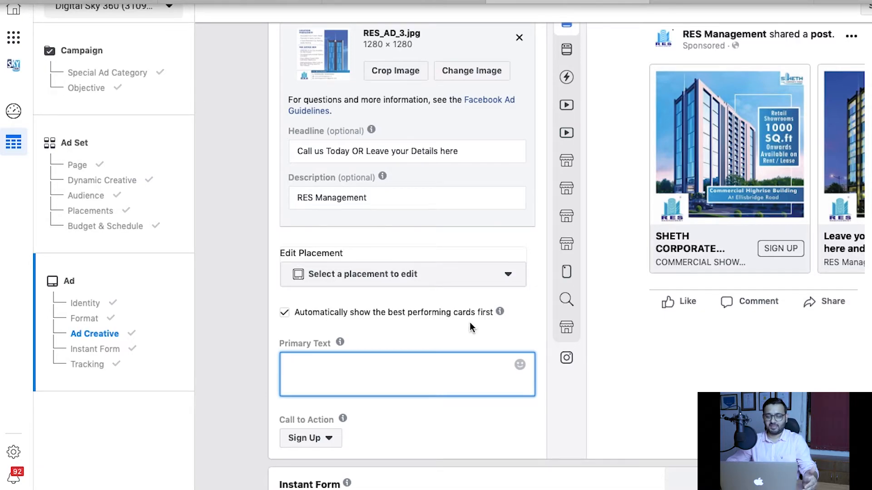
key("Escape")
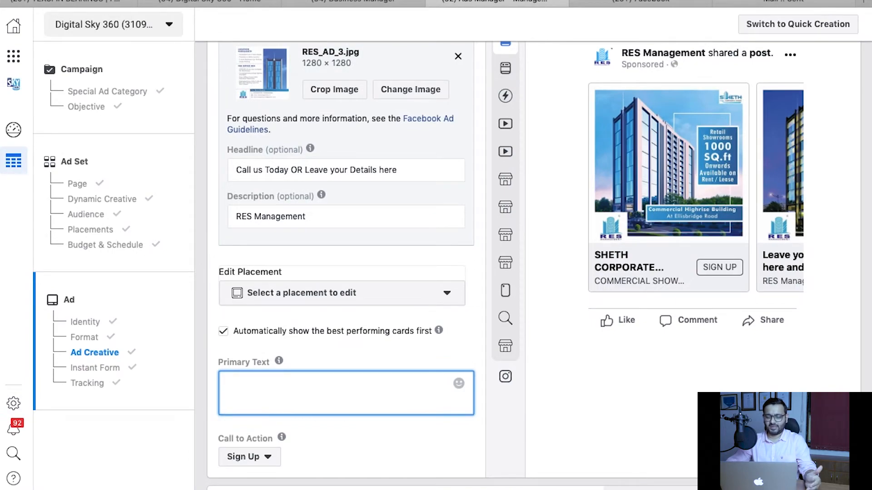
key("super+v")
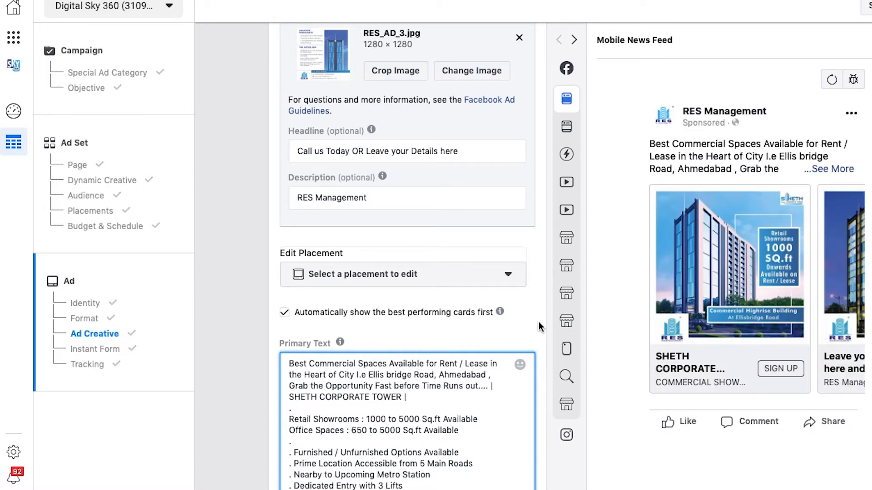
Set the ad's call to action to Get Offer and create a new instant form named "RES_Lead_Sheth Corporate Tower".
scroll(539, 321, "down", 8)
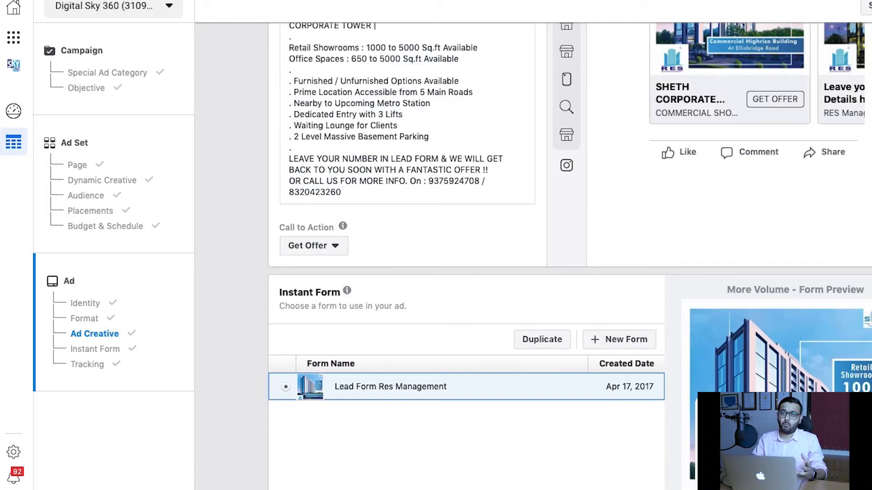
left_click(598, 341)
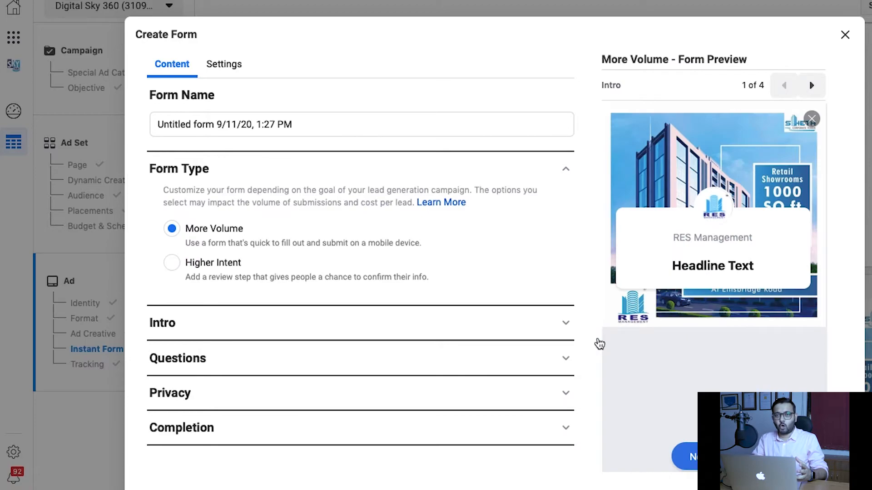
triple_click(299, 125)
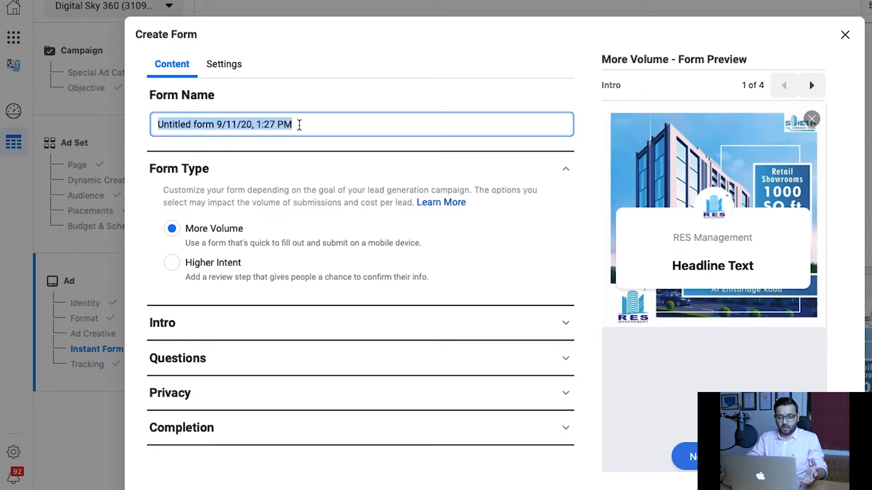
type("RES_L")
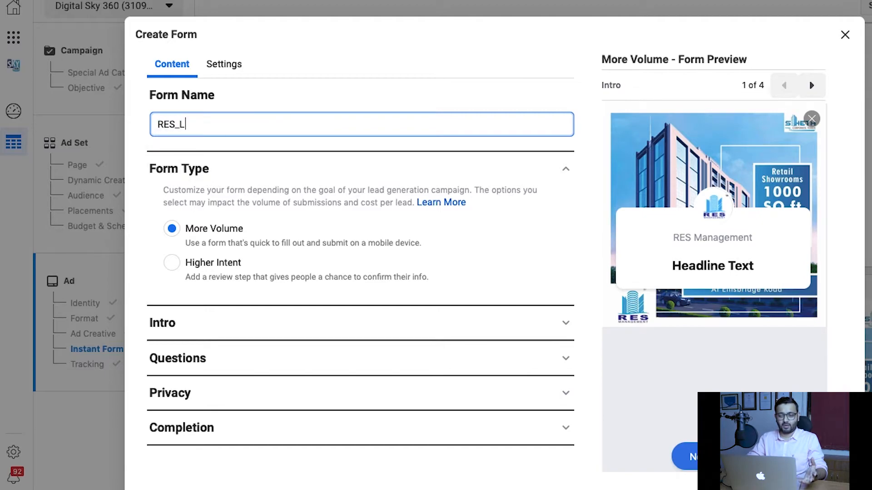
type("ead")
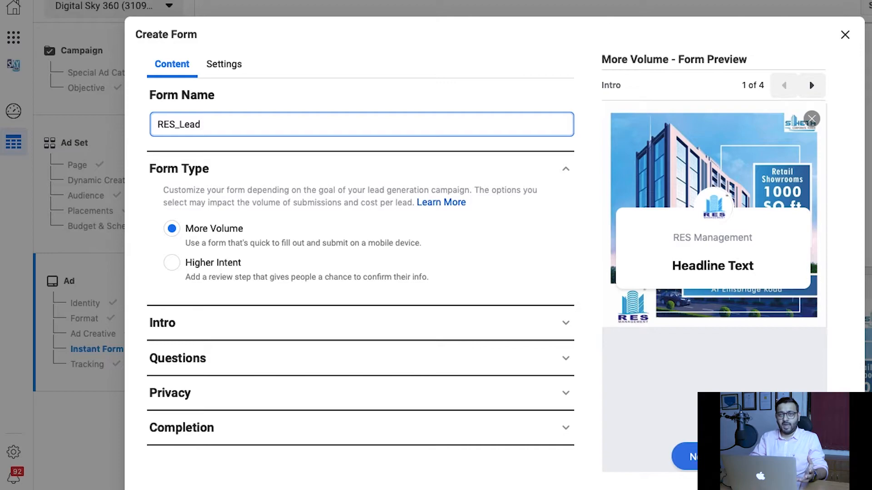
type("_S")
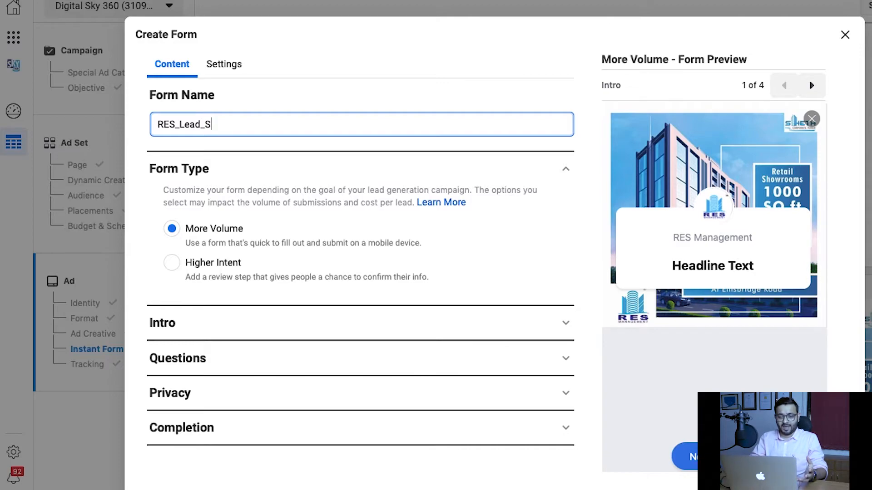
type("heth Corporate")
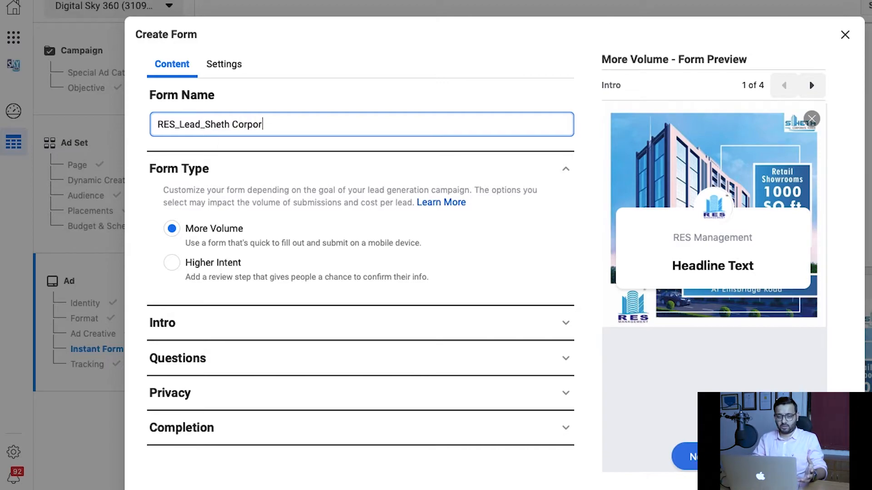
type("ower")
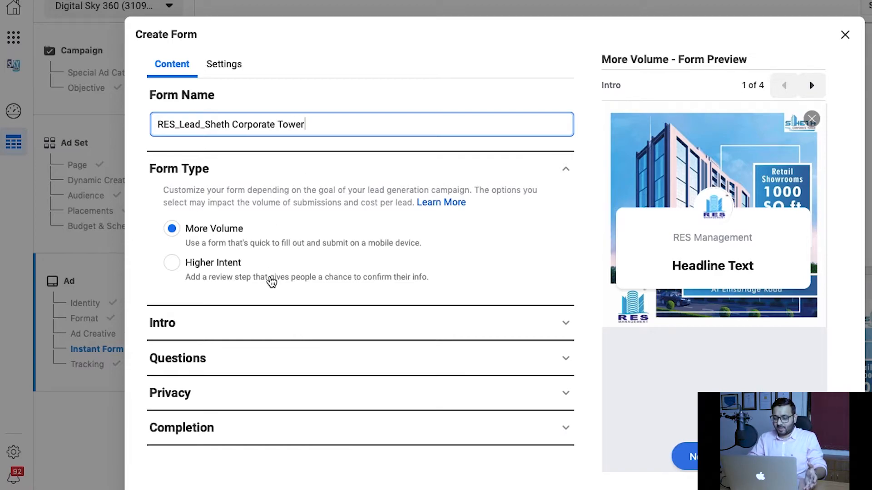
Try the Higher Intent form type, return to More Volume and expand the form's Intro section.
left_click(172, 264)
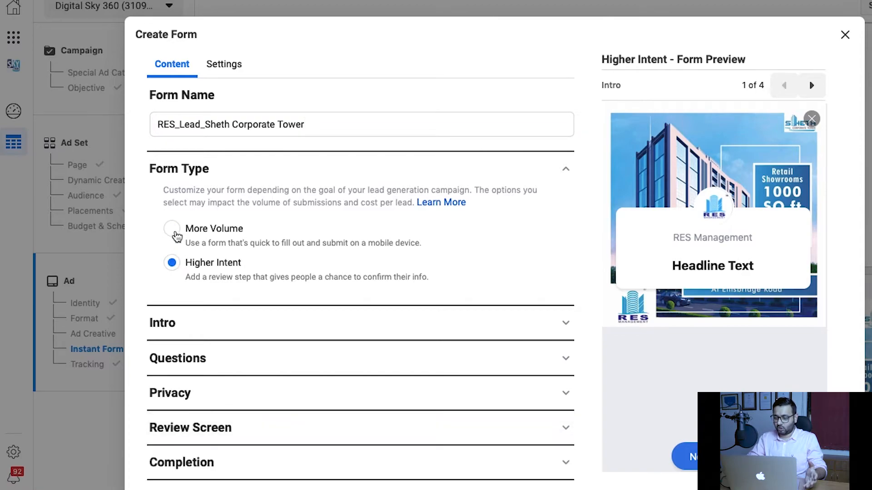
left_click(173, 231)
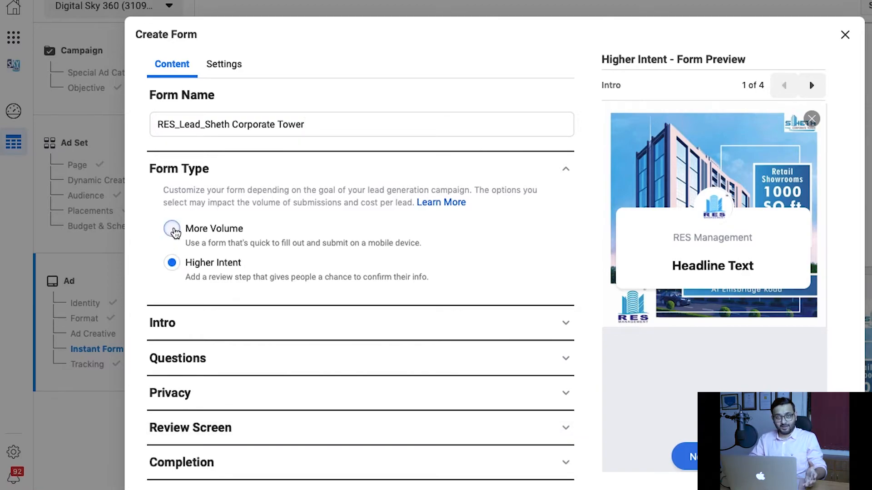
left_click(566, 326)
scroll(540, 356, "down", 3)
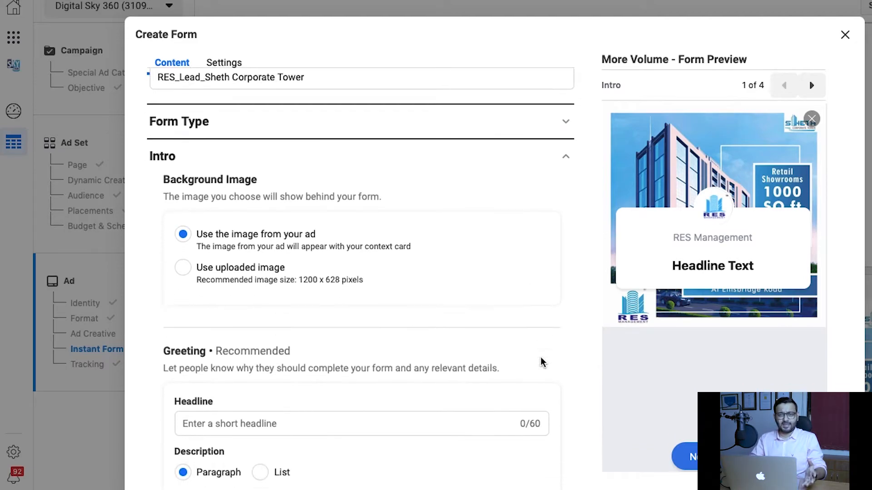
Enter "Commercial Space Available in the Heart of th" as the start of the form's greeting headline.
left_click(305, 323)
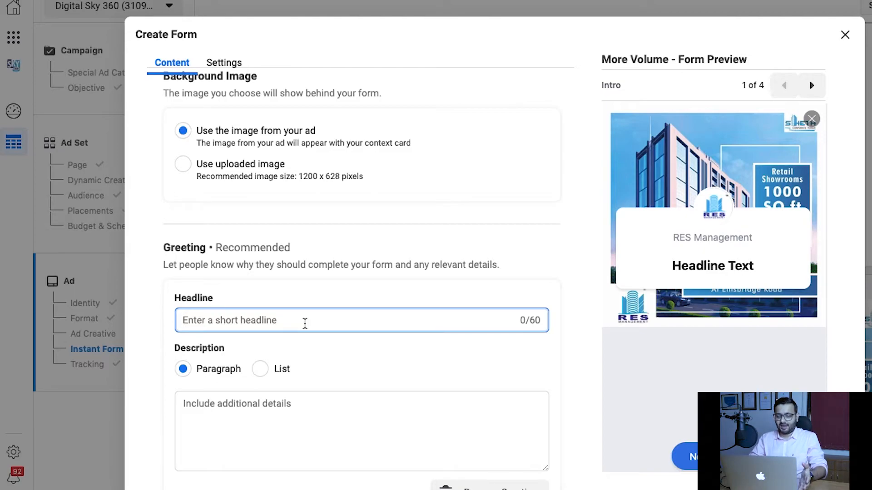
type("C")
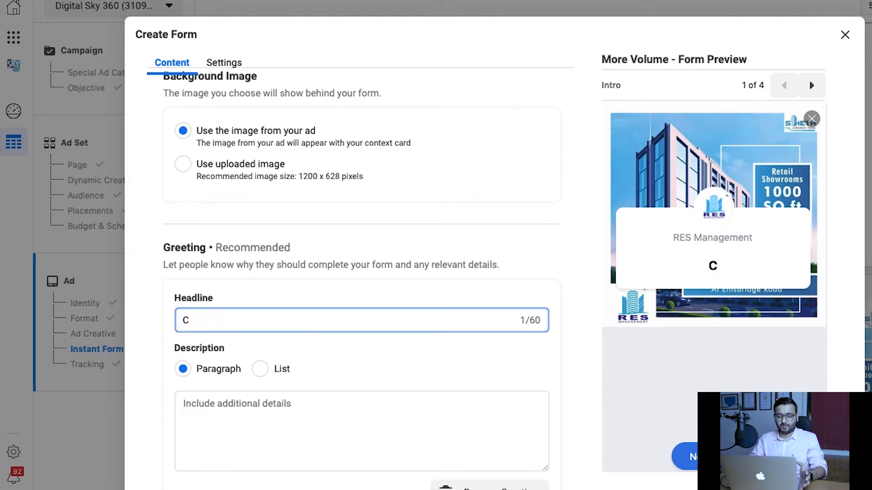
type("ommercial")
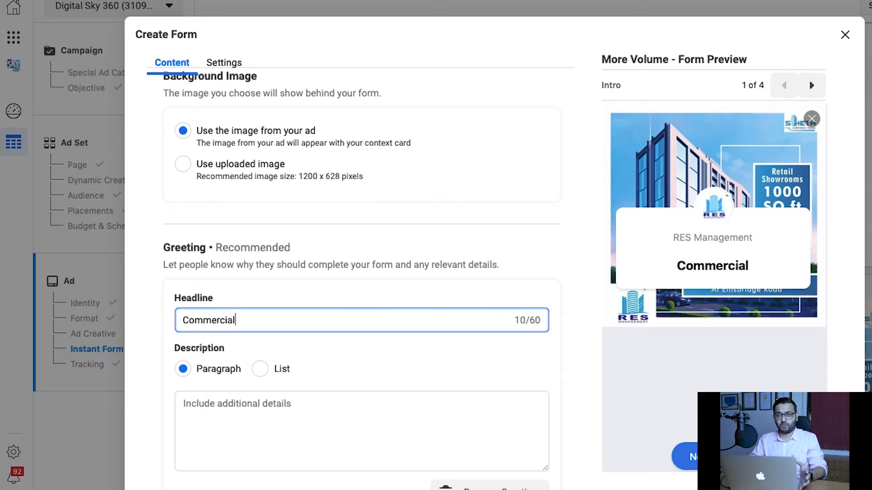
type(" Spac")
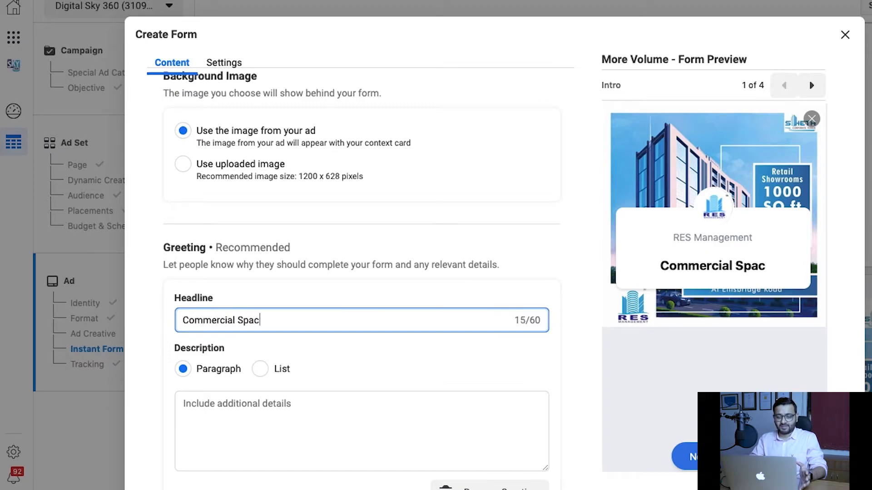
type("e Availab")
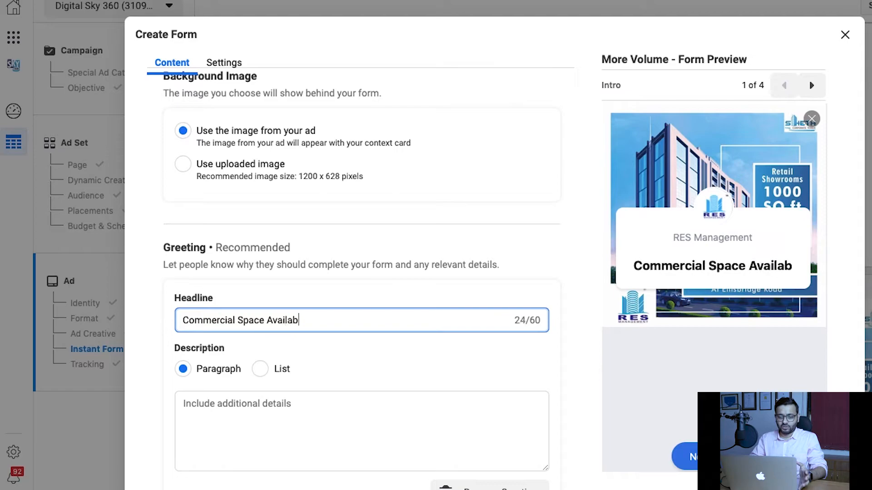
type("le in the")
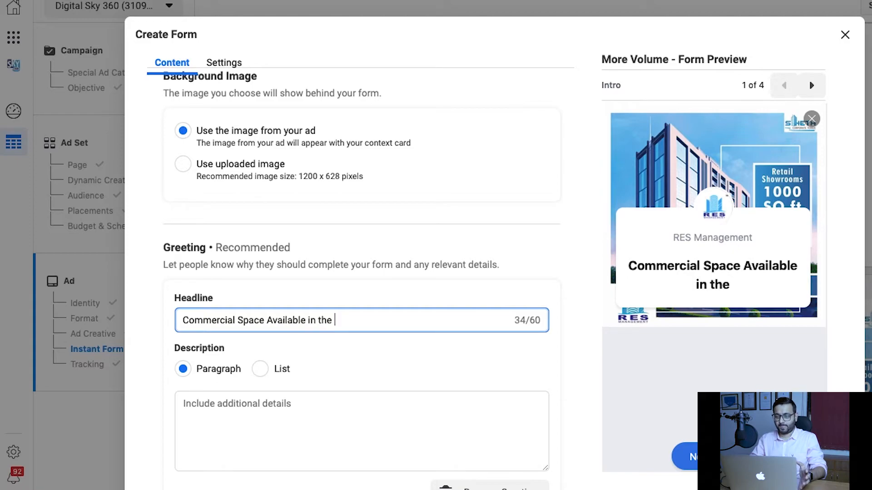
type("H")
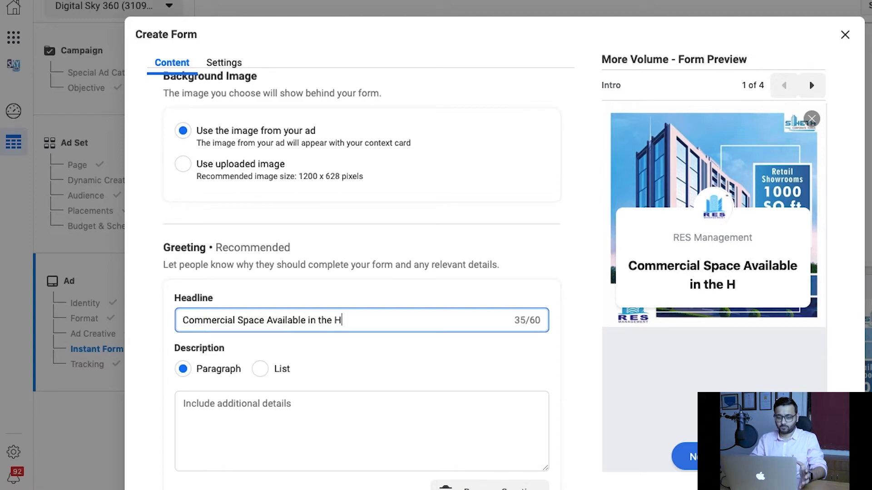
type("eart of th")
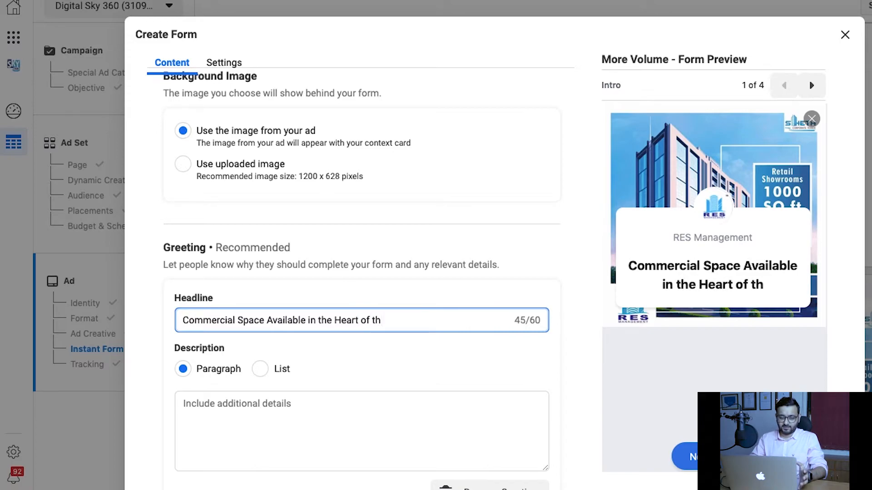
Replace everything after "Commercial Space Available" in the greeting headline with "at Ellisbridge Ahmedabad".
key("BackSpace")
key("BackSpace")
key("BackSpace")
key("BackSpace")
key("BackSpace")
key("BackSpace")
key("BackSpace")
key("BackSpace")
key("BackSpace")
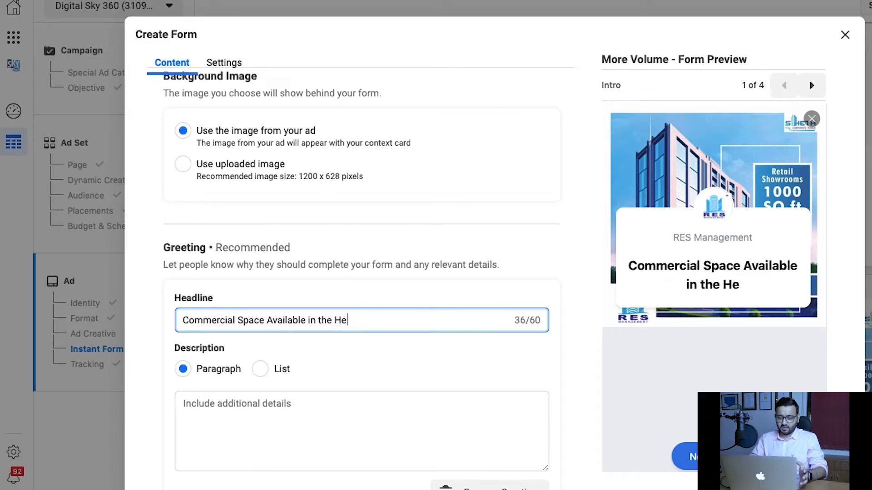
key("BackSpace")
key("BackSpace")
key("BackSpace")
key("BackSpace")
key("BackSpace")
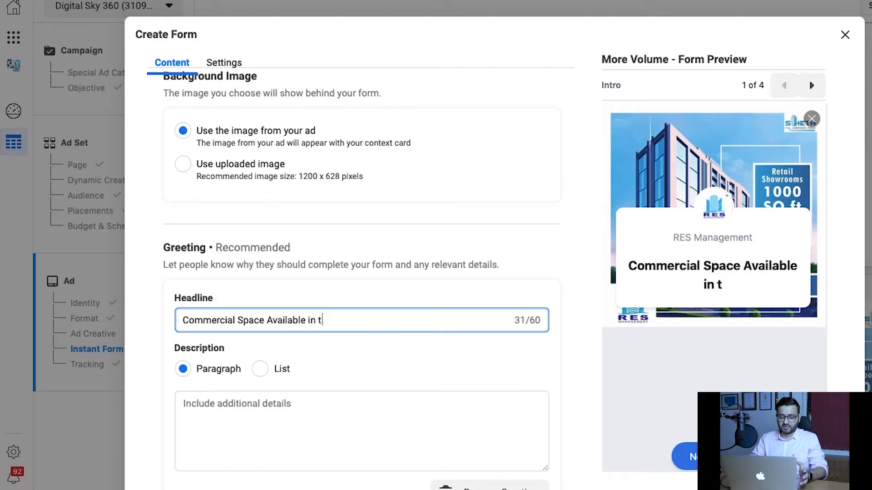
key("BackSpace")
key("BackSpace")
key("BackSpace")
key("BackSpace")
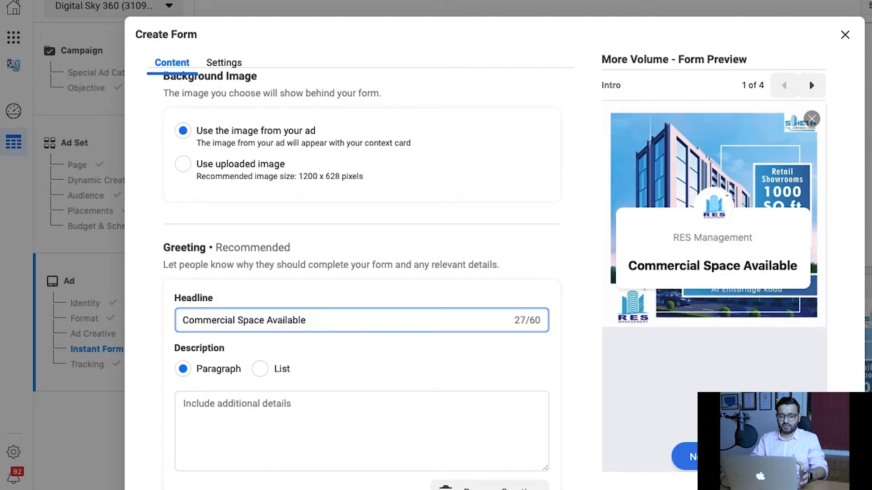
type("at El")
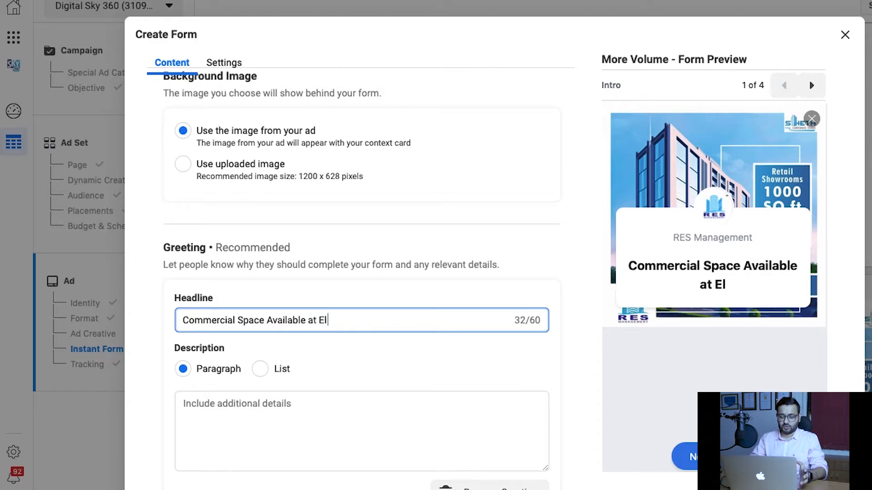
type("lisbri")
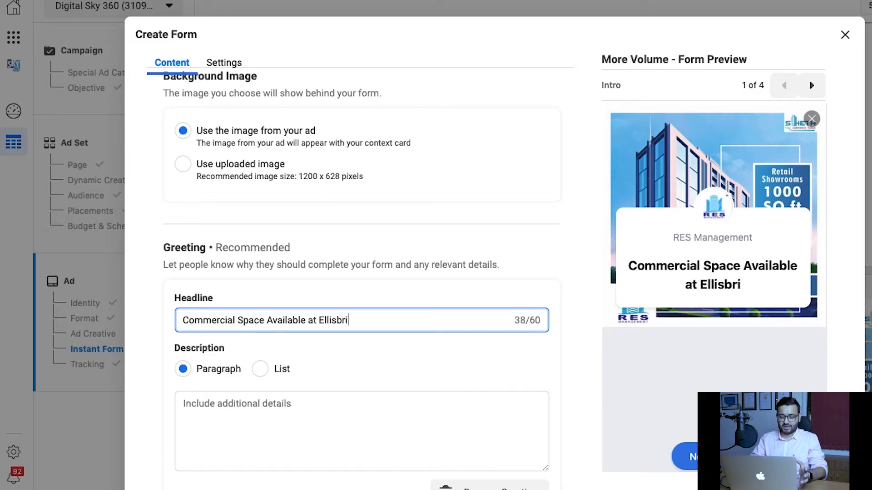
type("dge ")
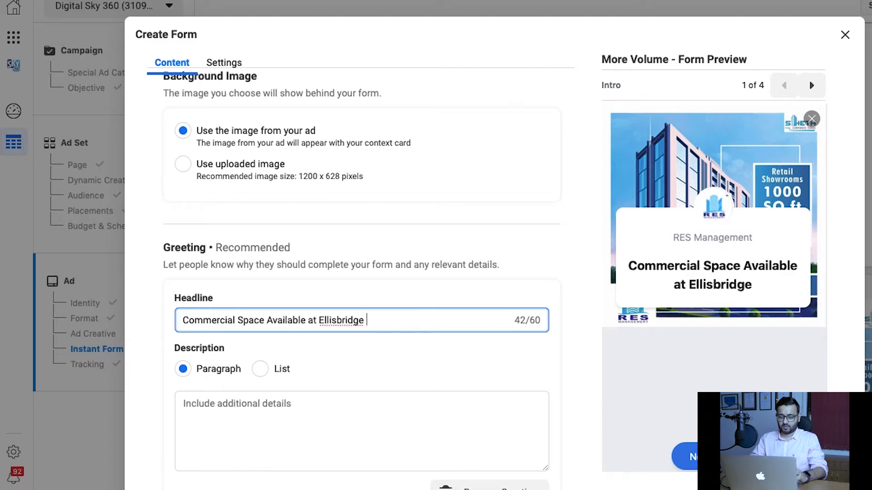
type("Ahmedab")
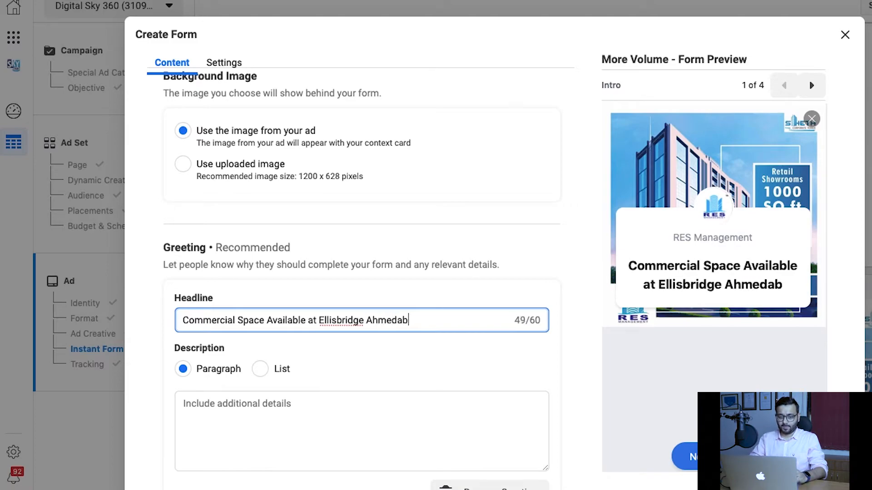
type("ad")
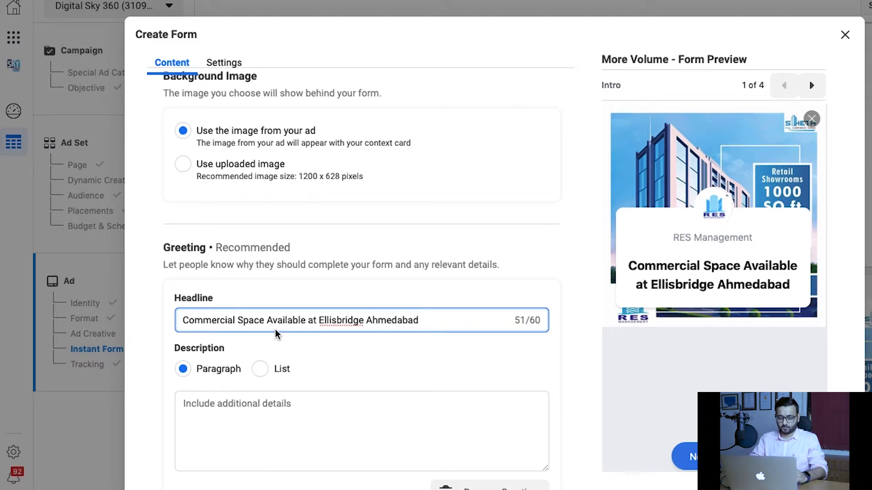
Correct the greeting headline to "Best Commercial Spaces Available at Ellis bridge Ahmedabad".
left_click(338, 320)
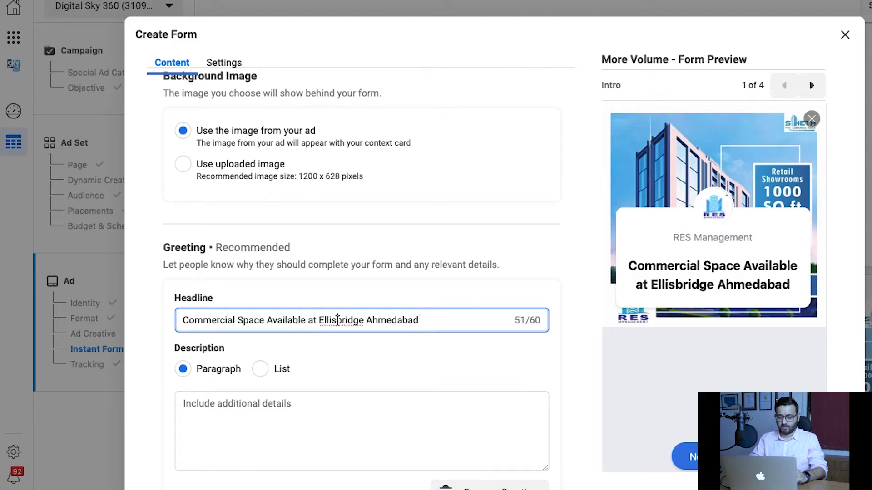
left_click(431, 326)
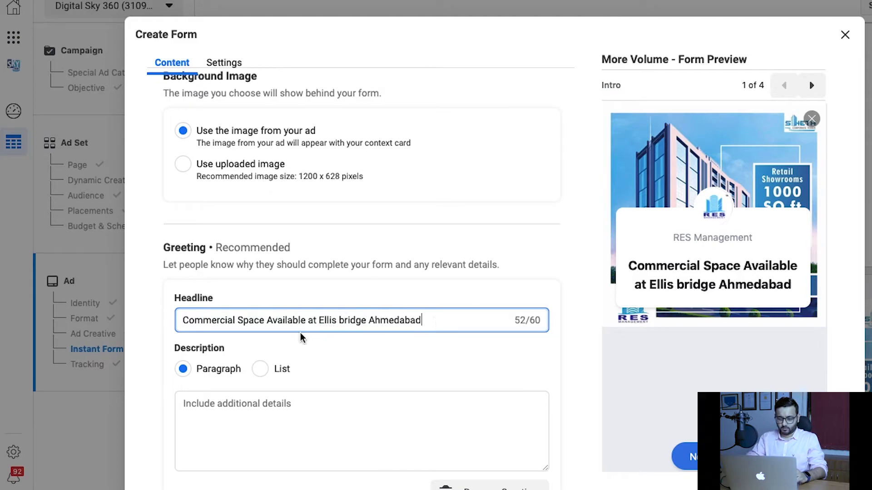
left_click(185, 323)
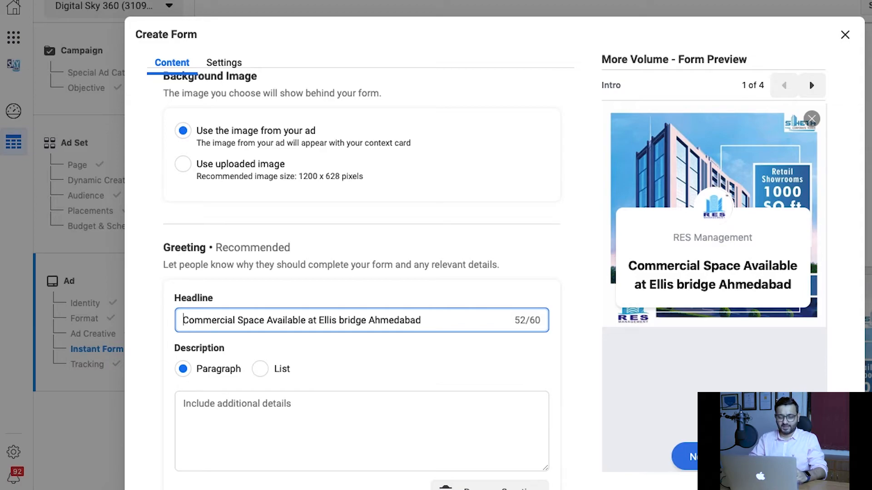
type("Best")
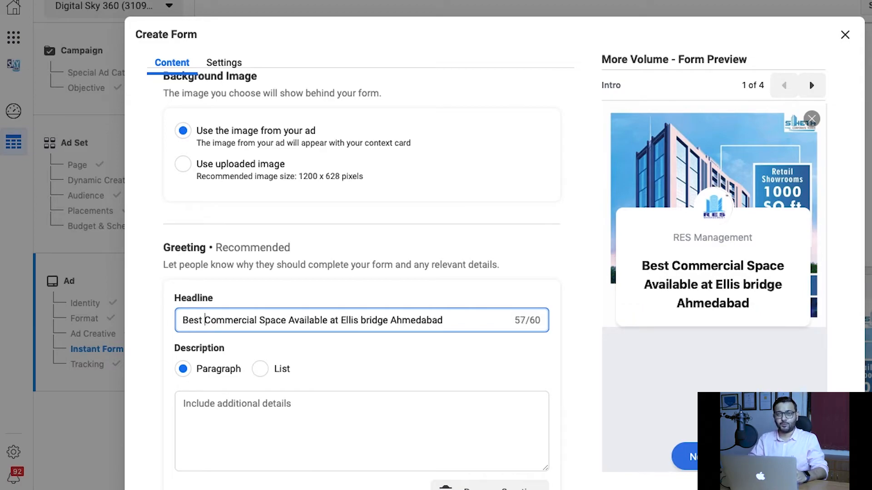
left_click(285, 322)
type("s")
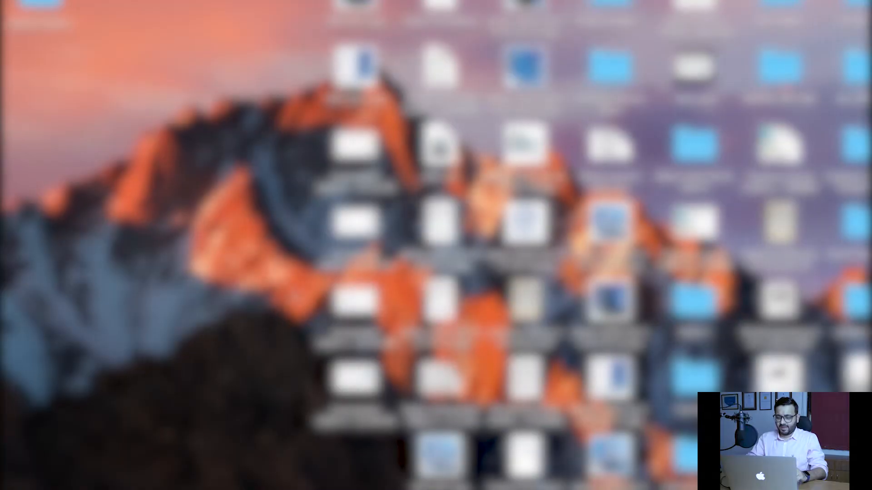
Paste the prepared property pitch starting "Best Commercial Spaces Available for Rent / Lease" as the greeting's paragraph description.
key("ctrl+Up")
left_click(567, 8)
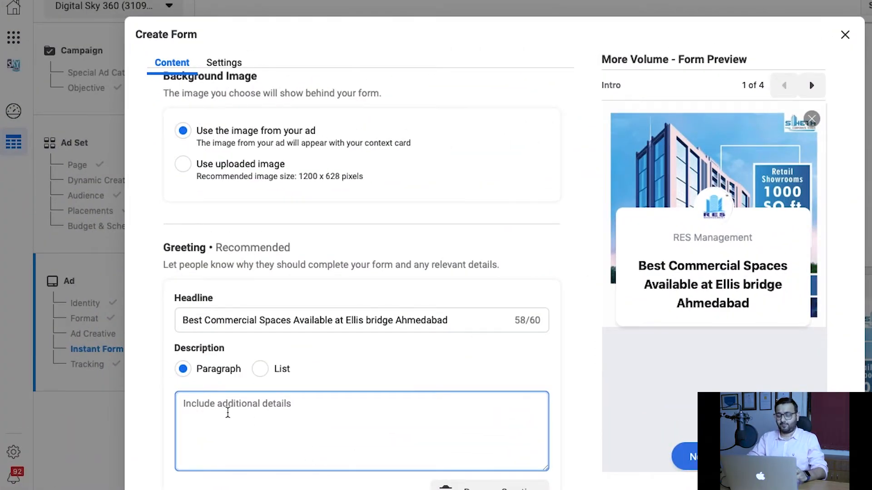
key("super+v")
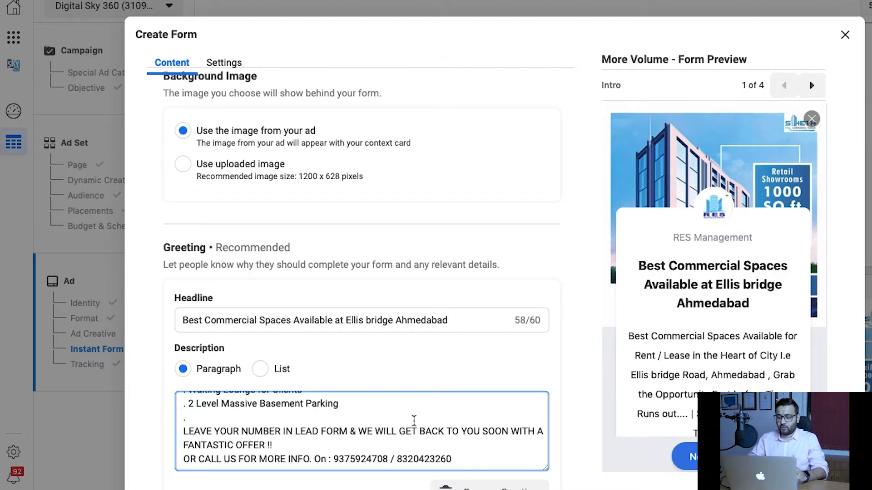
scroll(432, 440, "up", 10)
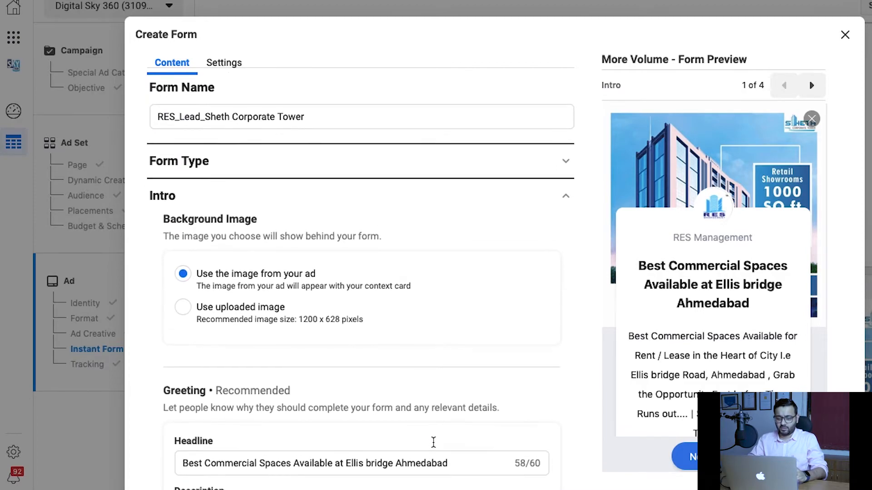
Delete the closing "OR CALL US FOR MORE INFO." line with its phone numbers from the greeting description.
scroll(495, 409, "down", 5)
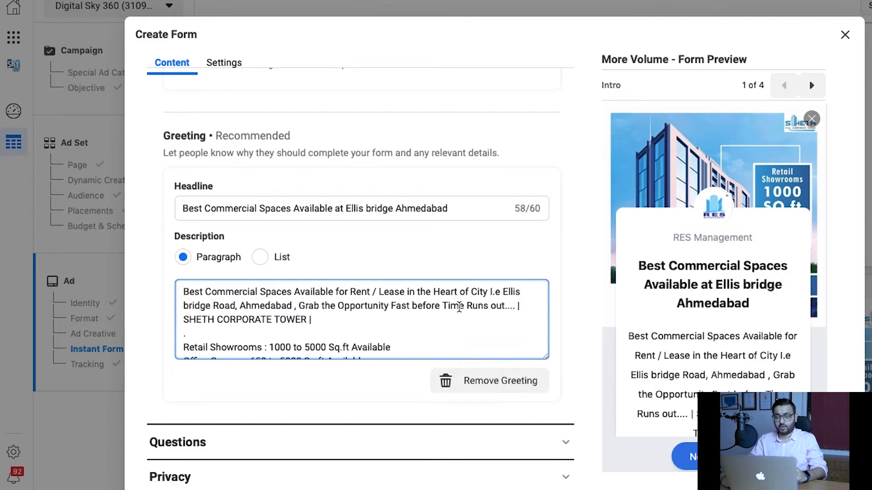
scroll(431, 324, "down", 3)
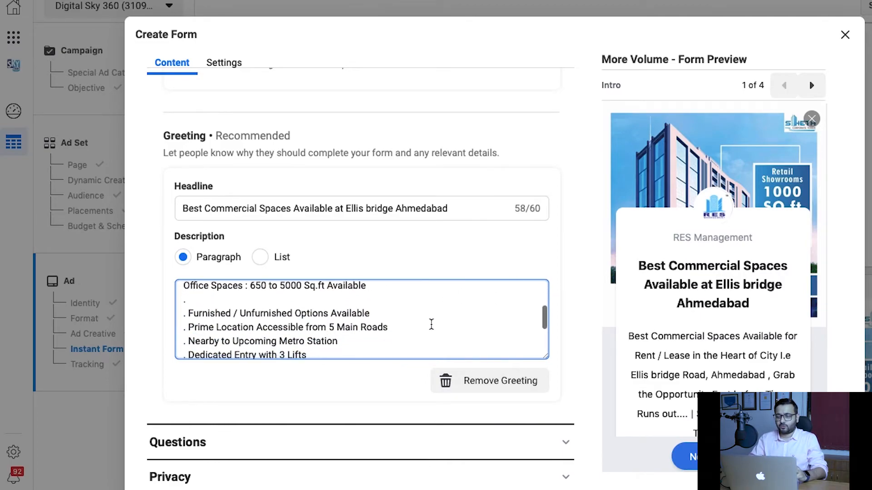
scroll(432, 324, "down", 5)
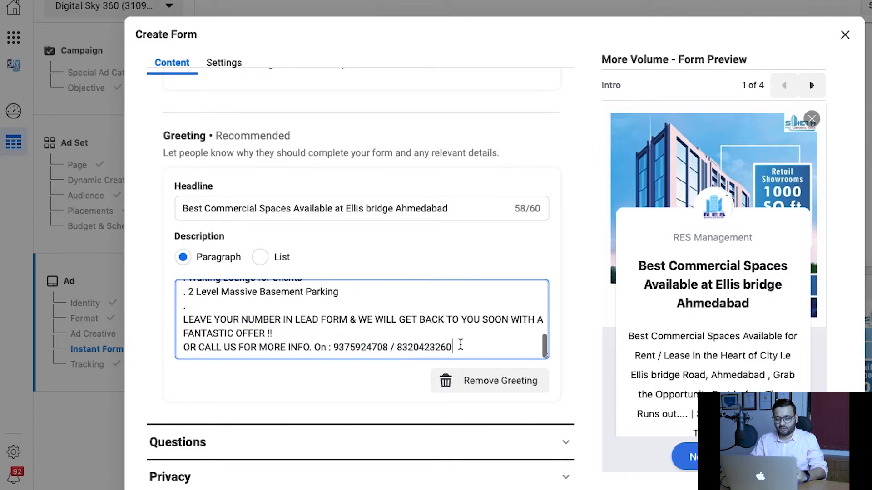
left_click(224, 350, "shift")
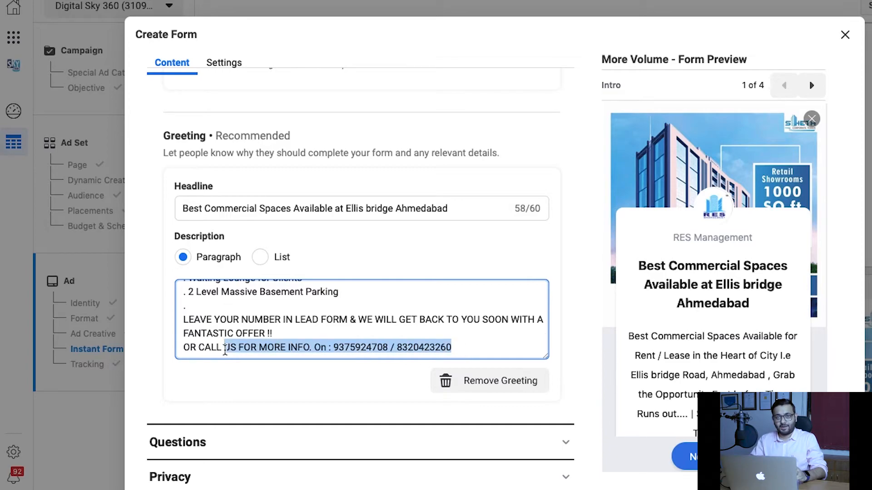
left_click_drag(224, 351, 181, 348)
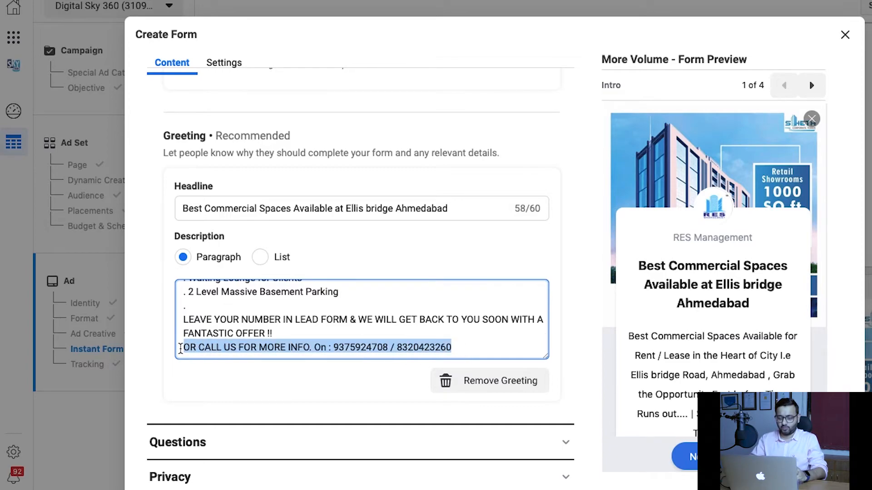
key("BackSpace")
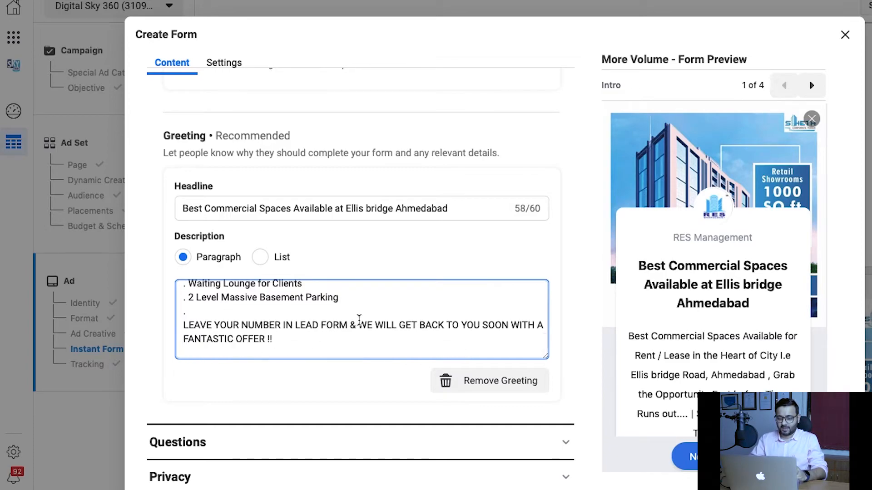
Put "| SHETH CORPORATE TOWER |" on its own line after "Time Runs out...." in the greeting description.
scroll(358, 320, "up", 3)
scroll(359, 320, "up", 5)
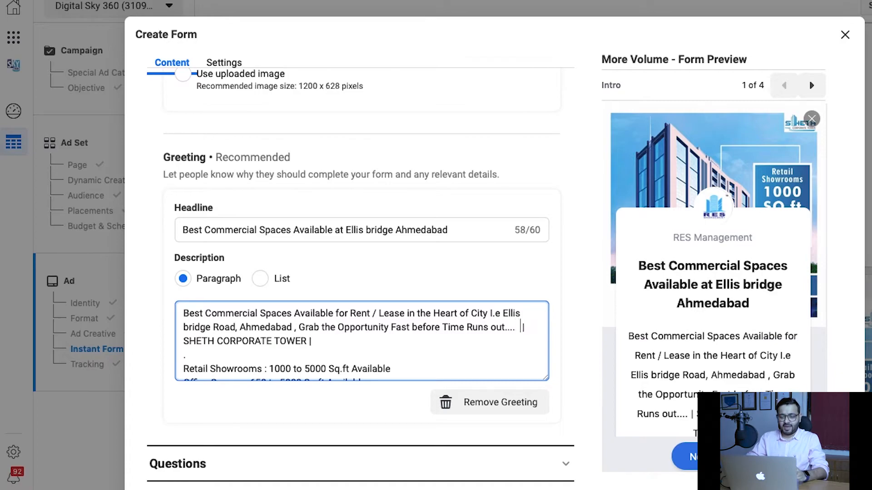
left_click(544, 327)
type("|")
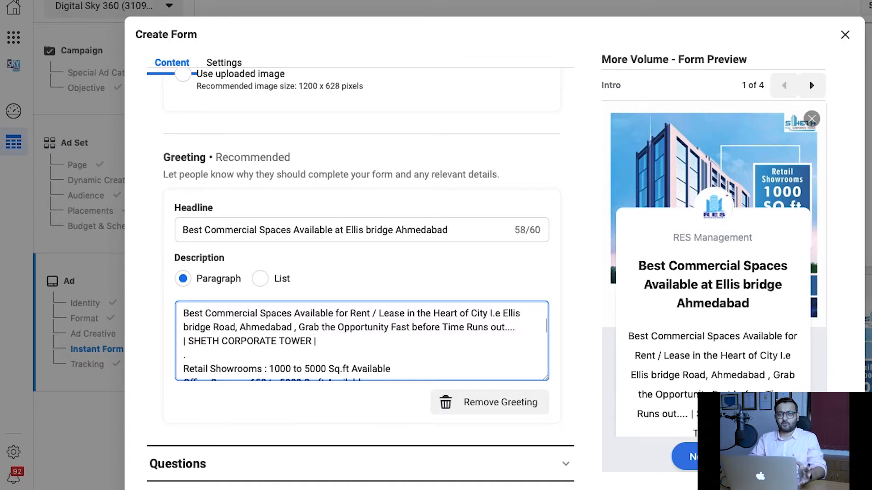
Move the "LEAVE YOUR NUMBER IN LEAD FORM" sentence up to replace the "| SHETH CORPORATE TOWER |" line and check the description in the form preview.
scroll(483, 351, "down", 3)
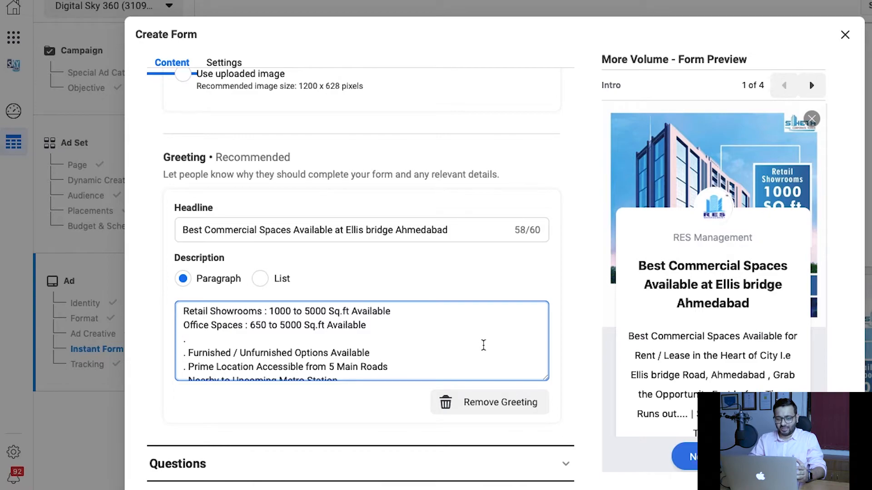
scroll(483, 345, "up", 3)
scroll(484, 345, "down", 3)
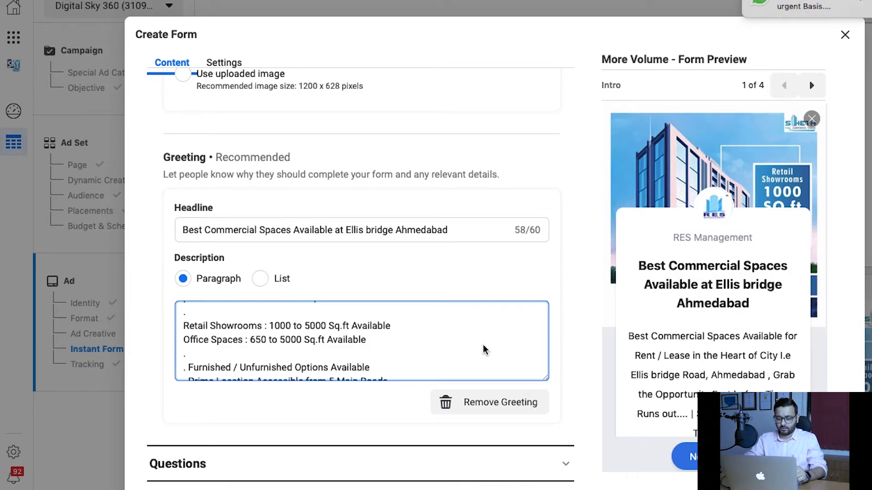
scroll(483, 344, "down", 5)
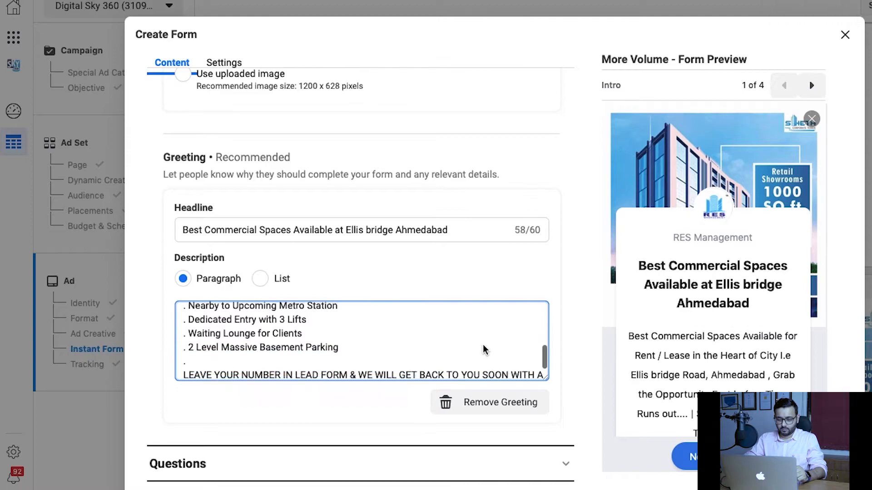
scroll(483, 344, "down", 1)
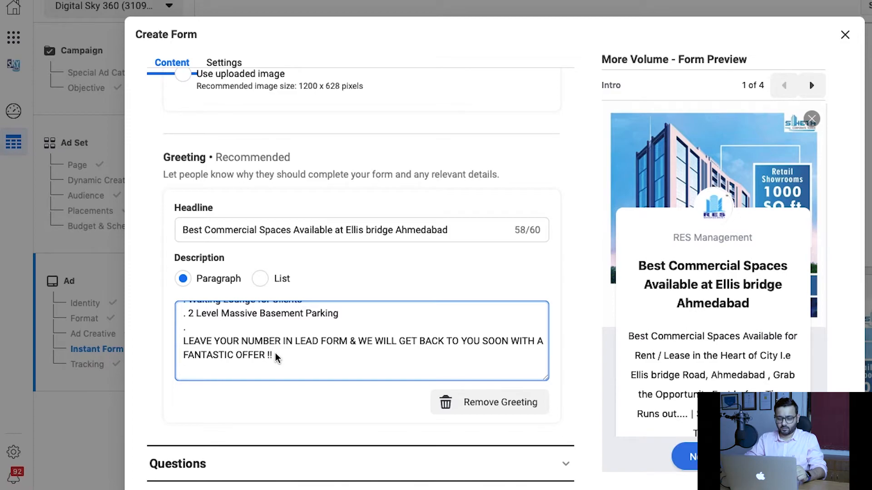
left_click_drag(276, 357, 176, 341)
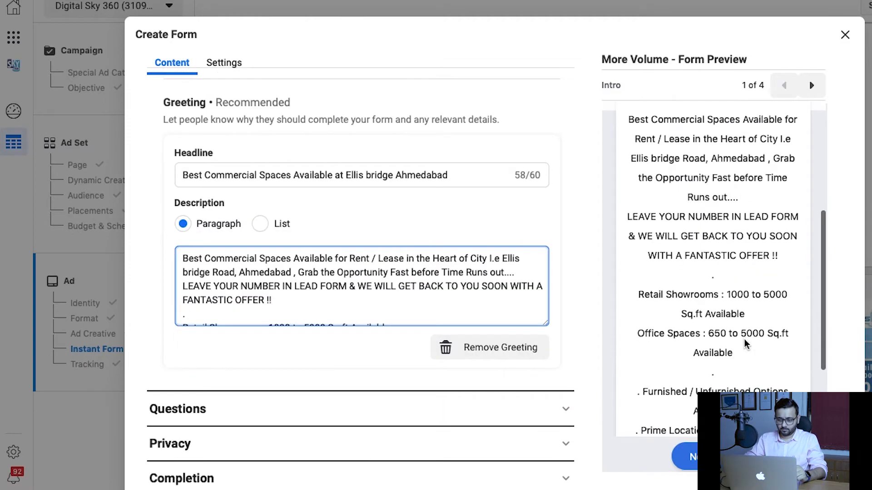
scroll(744, 340, "down", 2)
scroll(744, 338, "down", 2)
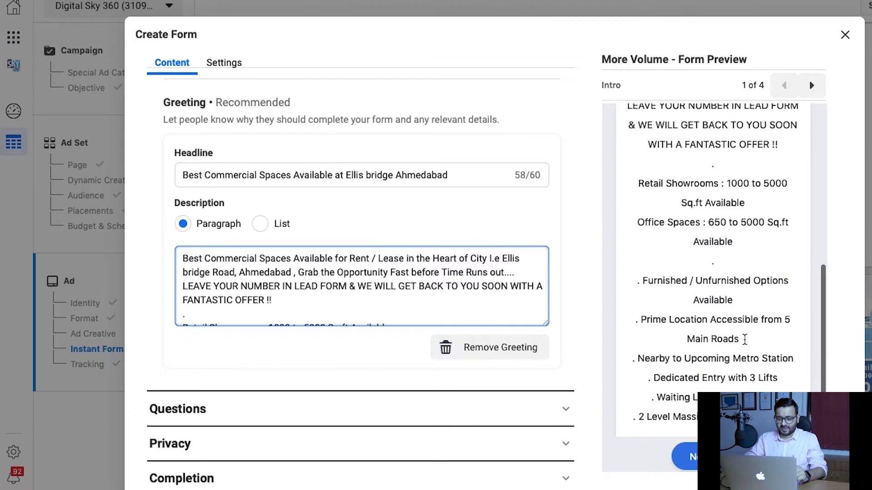
scroll(743, 339, "down", 1)
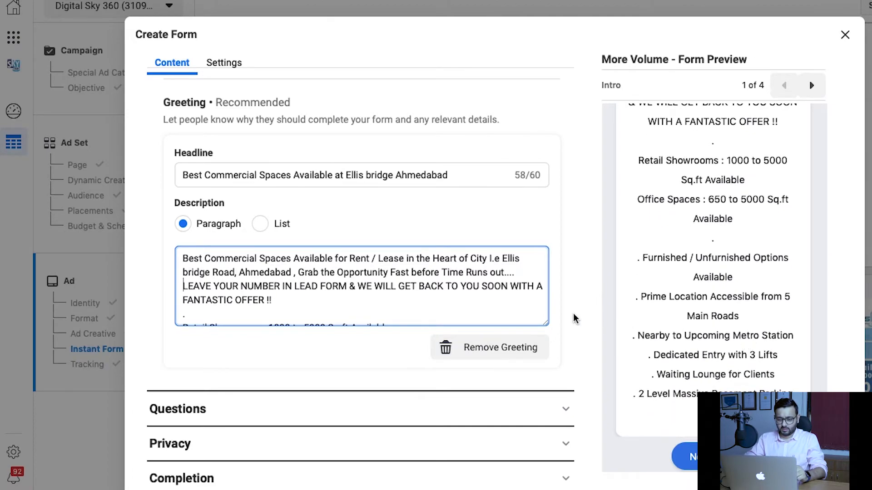
scroll(571, 314, "down", 1)
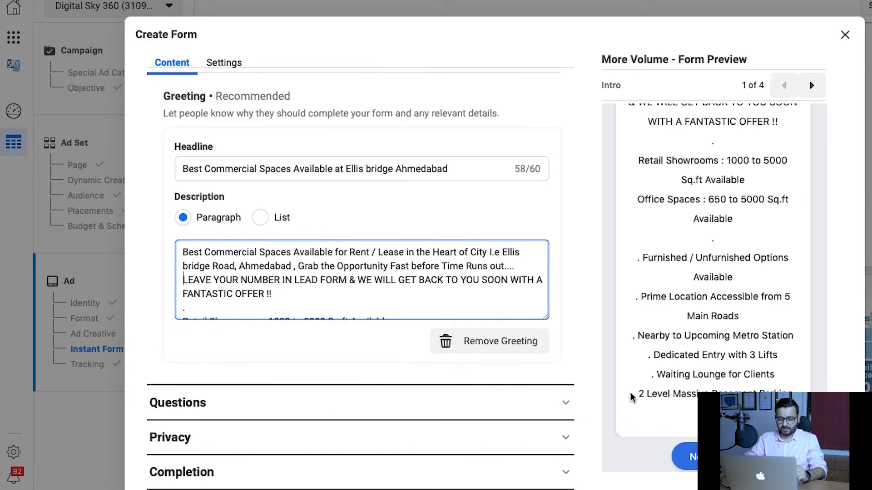
Review the form's custom question area, form type and intro settings.
left_click(566, 403)
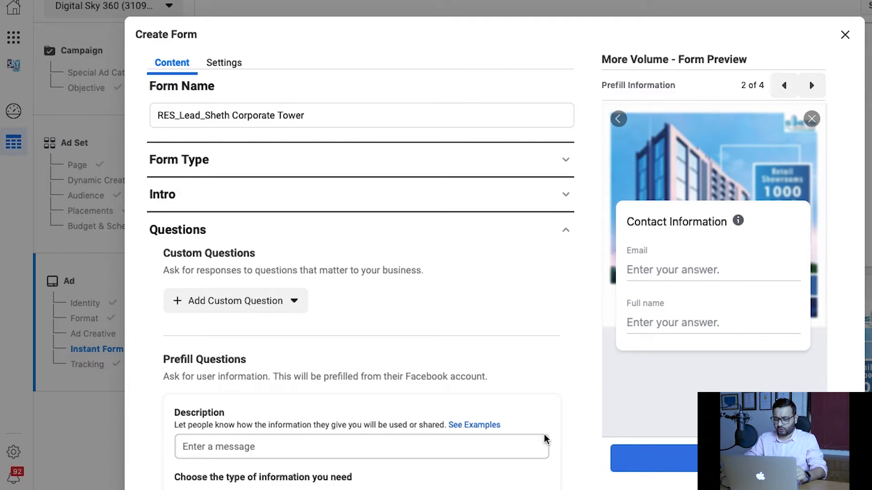
scroll(383, 361, "down", 1)
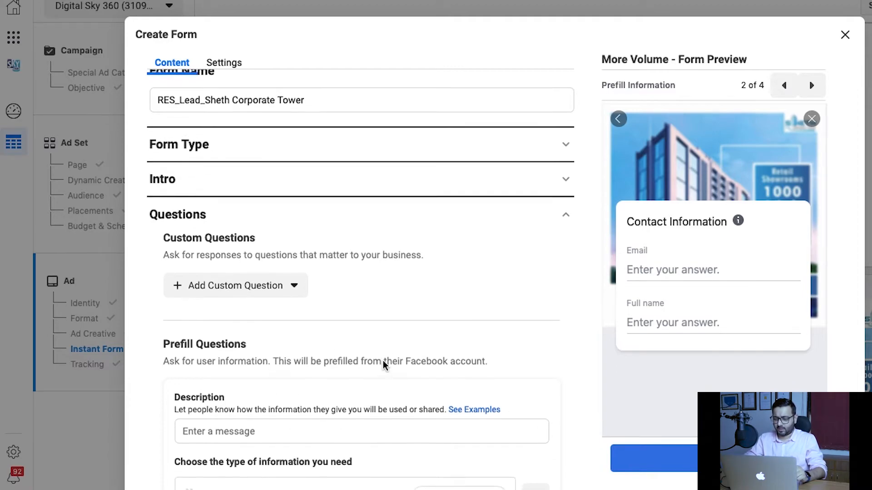
left_click(296, 289)
left_click(386, 288)
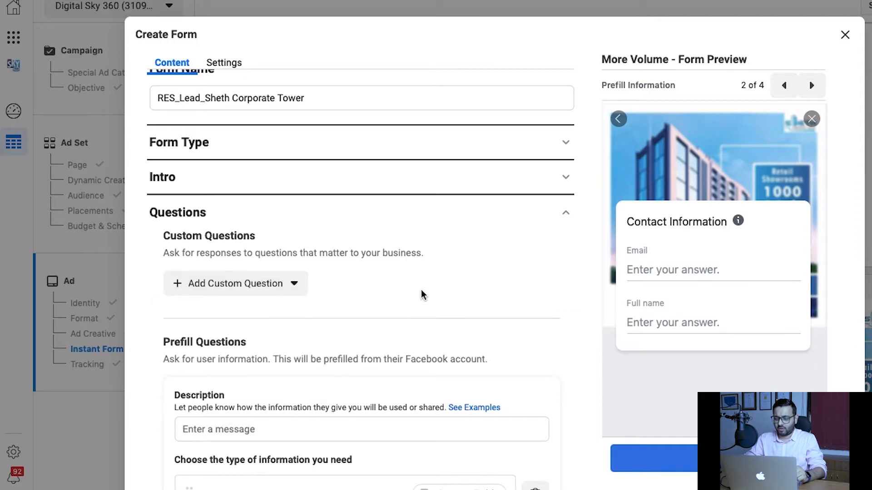
scroll(420, 293, "up", 1)
left_click(567, 165)
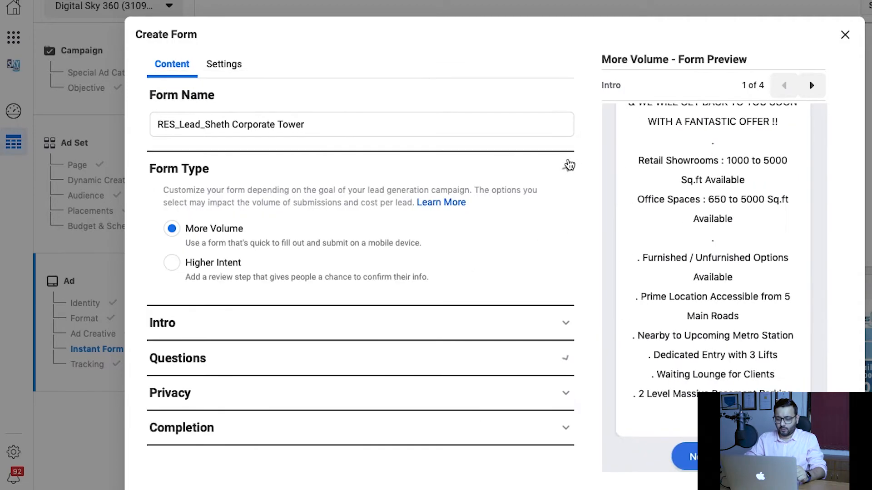
left_click(567, 171)
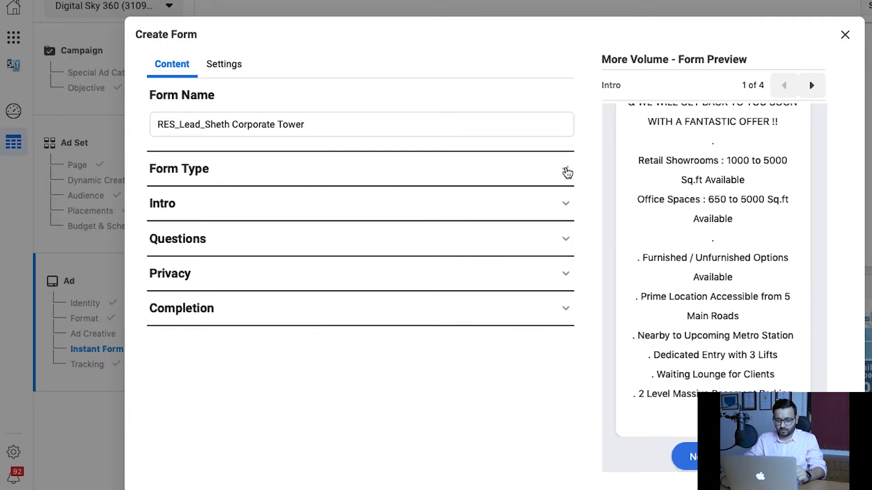
left_click(567, 204)
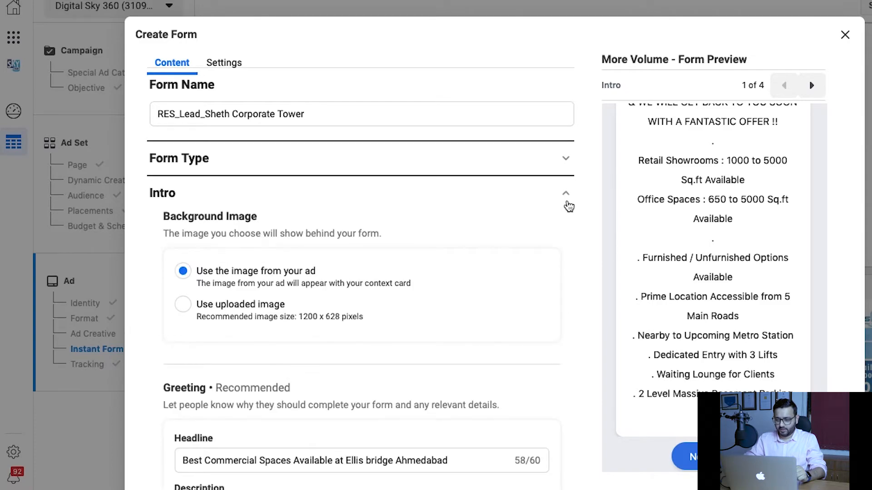
scroll(562, 286, "down", 1)
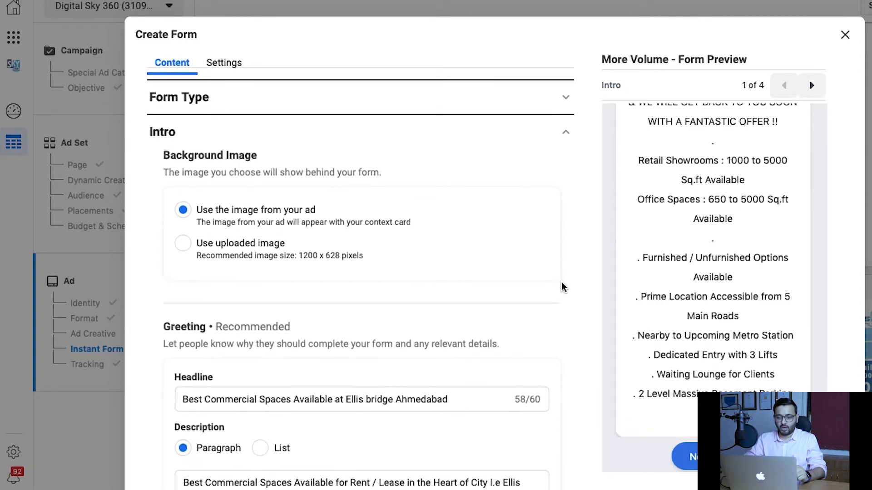
scroll(562, 282, "down", 4)
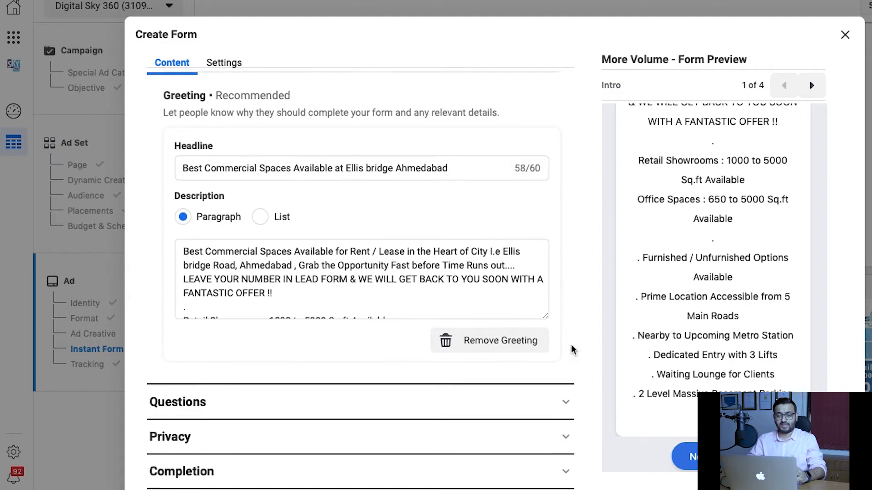
Add Phone number from the contact fields to the form's prefill questions.
left_click(567, 402)
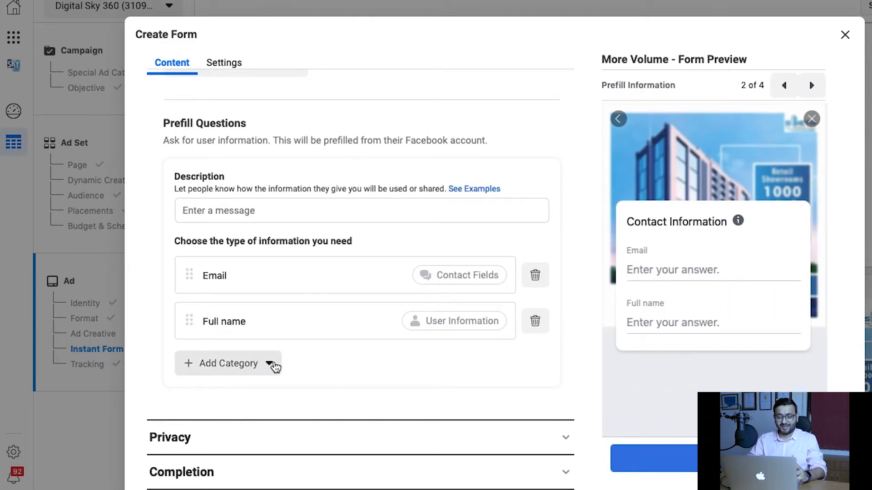
left_click(272, 365)
mouse_move(266, 394)
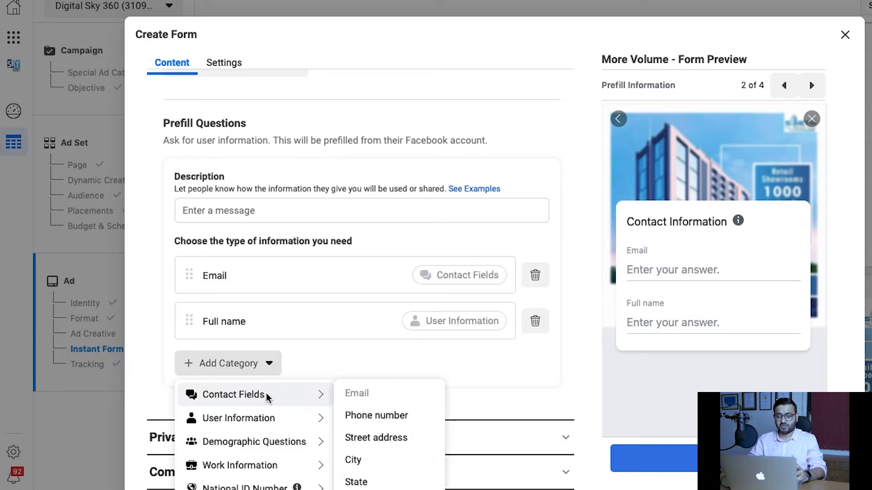
left_click(381, 424)
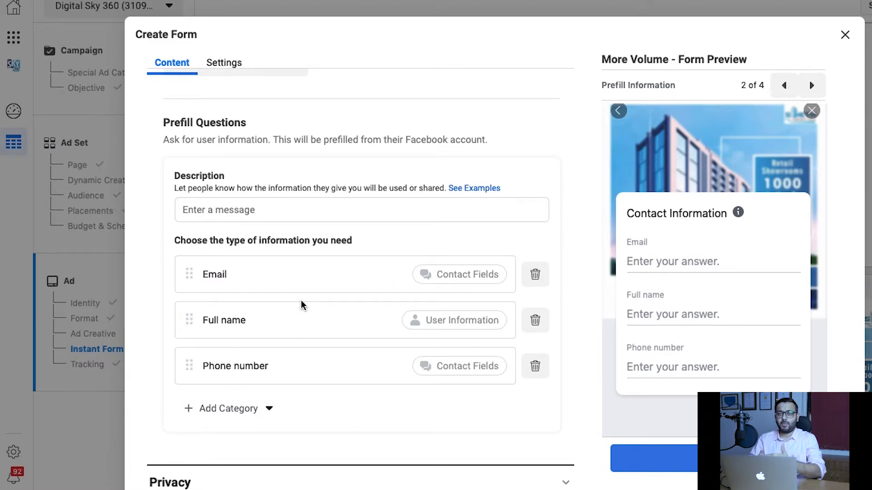
Remove the Email prefill question and add it again so it comes after Phone number.
left_click(534, 275)
left_click(258, 368)
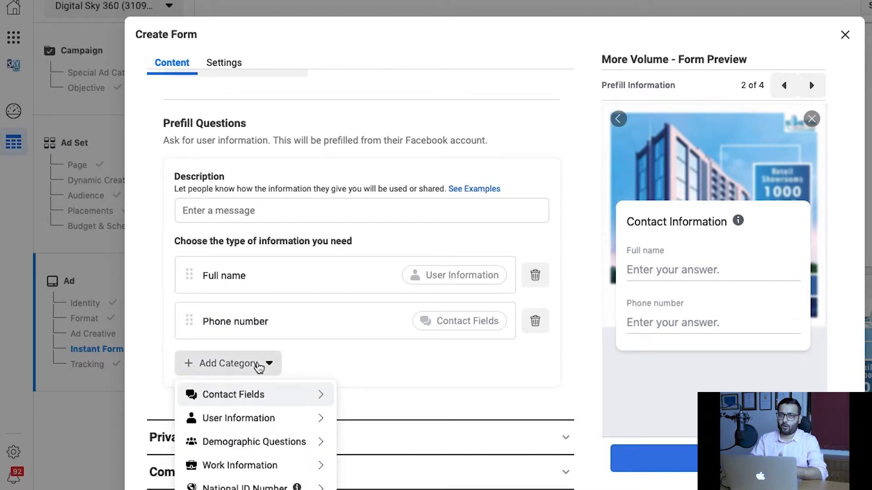
mouse_move(260, 402)
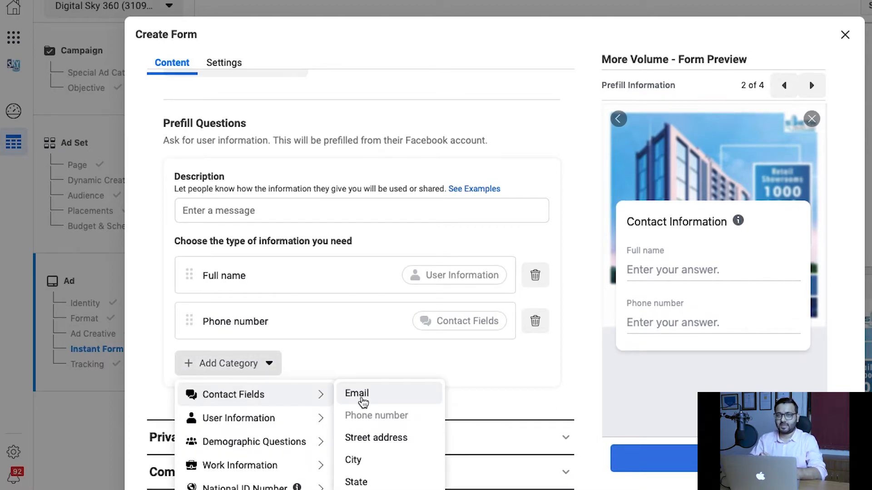
left_click(359, 394)
Add Job title from the work information category to the prefill questions.
left_click(252, 419)
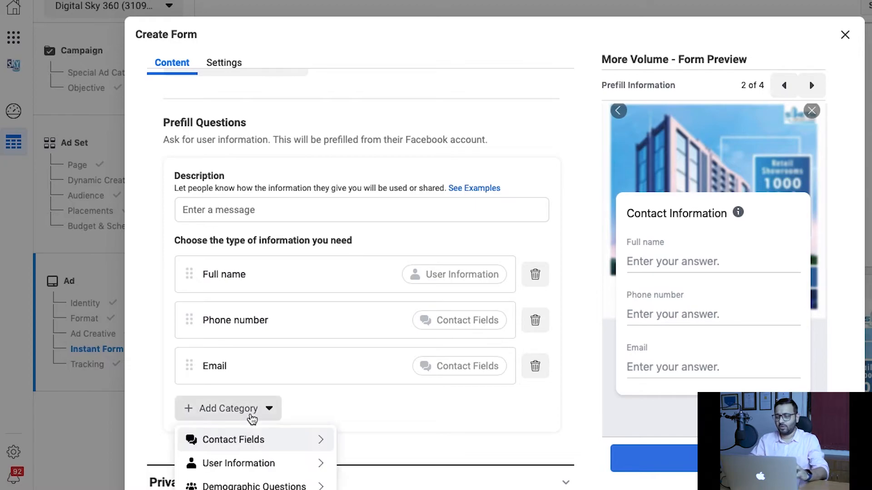
mouse_move(267, 440)
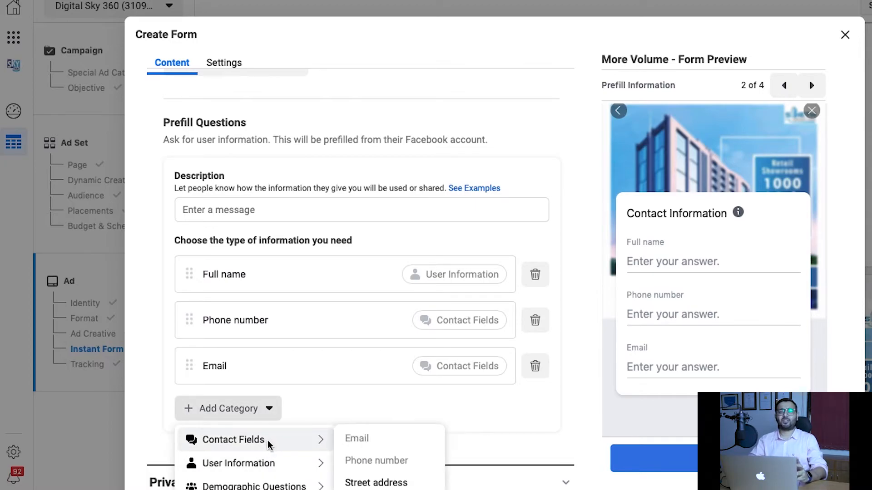
mouse_move(275, 463)
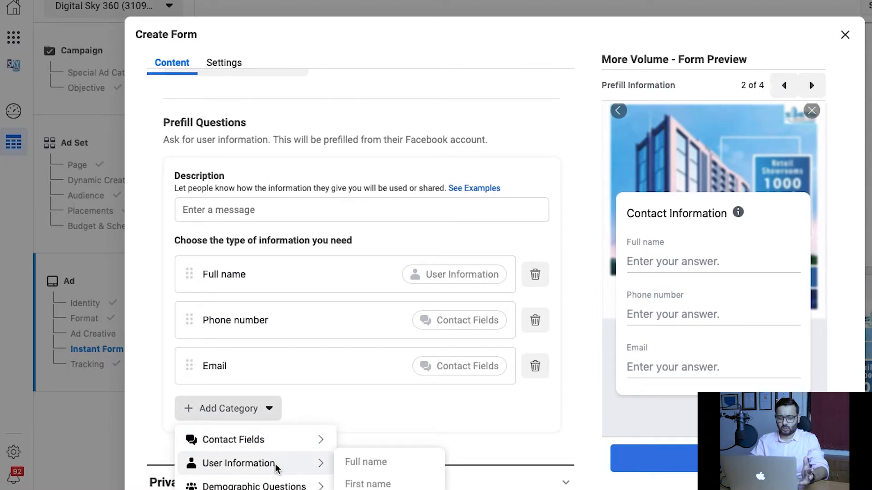
mouse_move(275, 487)
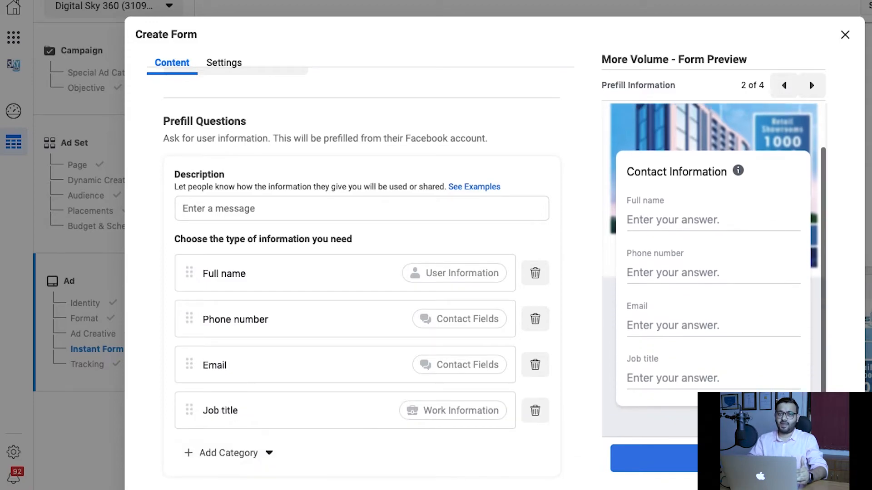
left_click(249, 453)
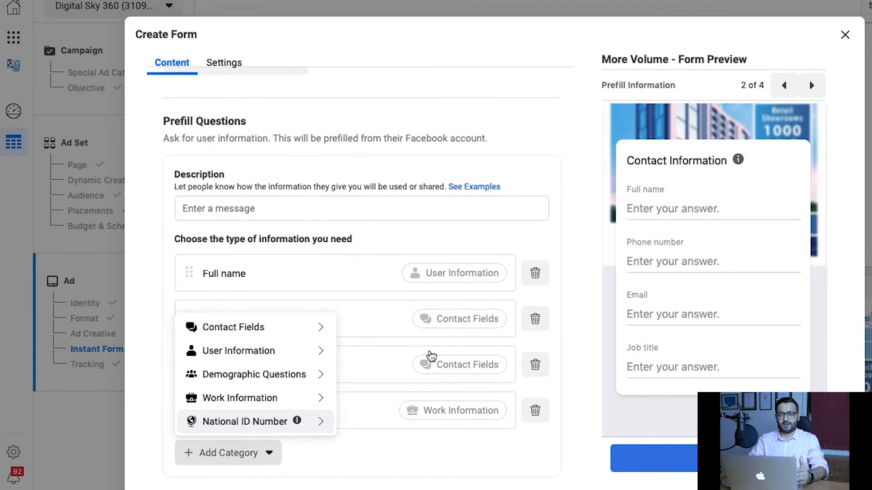
left_click(400, 468)
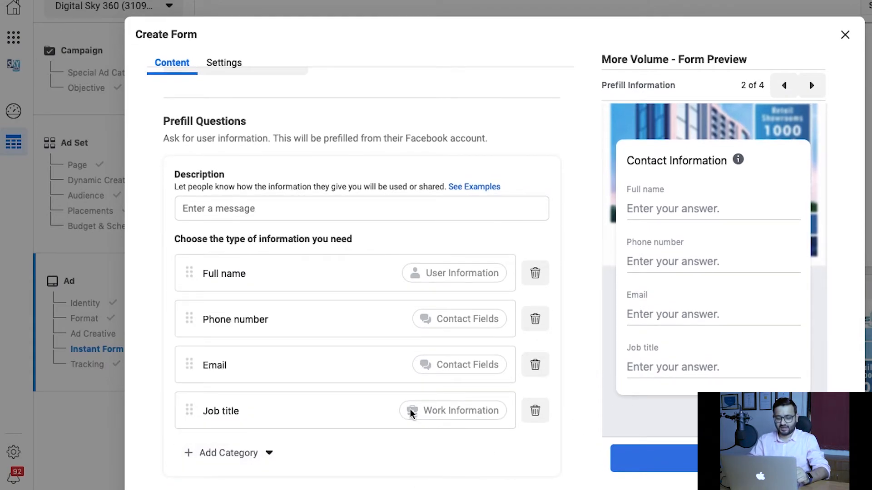
Replace the headline of the form's completion message with "Thank you for your Information !!".
scroll(410, 411, "down", 2)
left_click(566, 437)
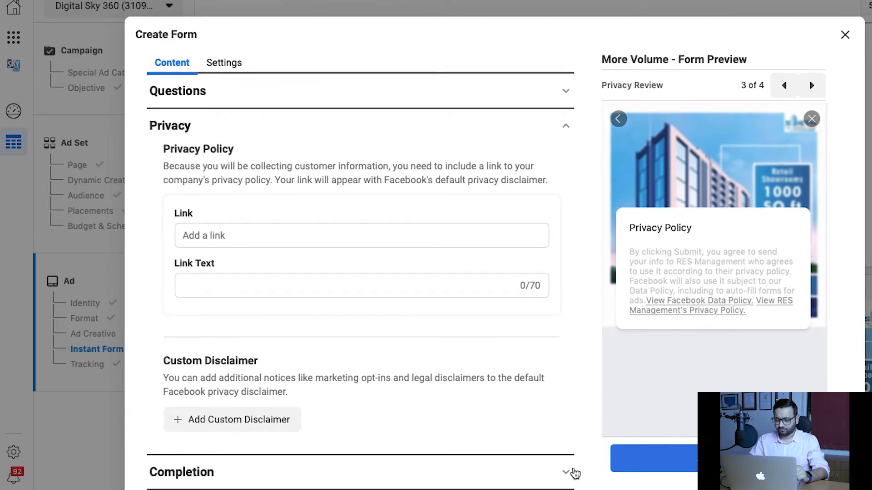
left_click(565, 473)
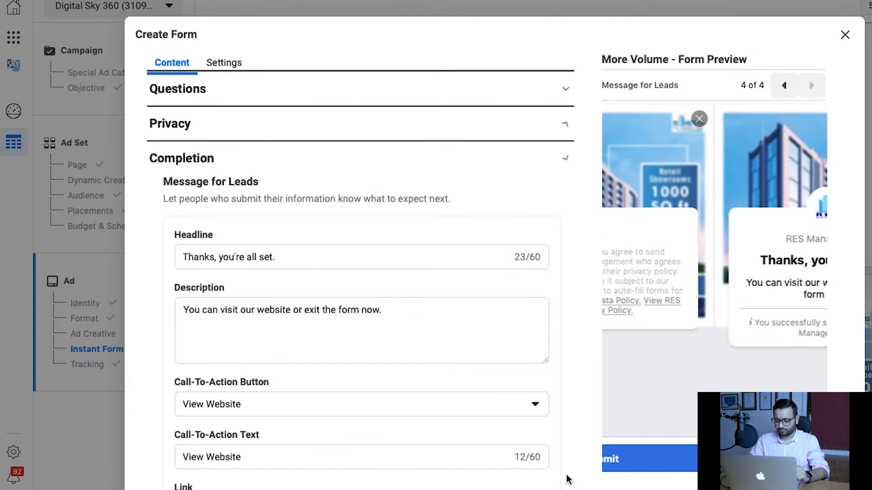
left_click(290, 261)
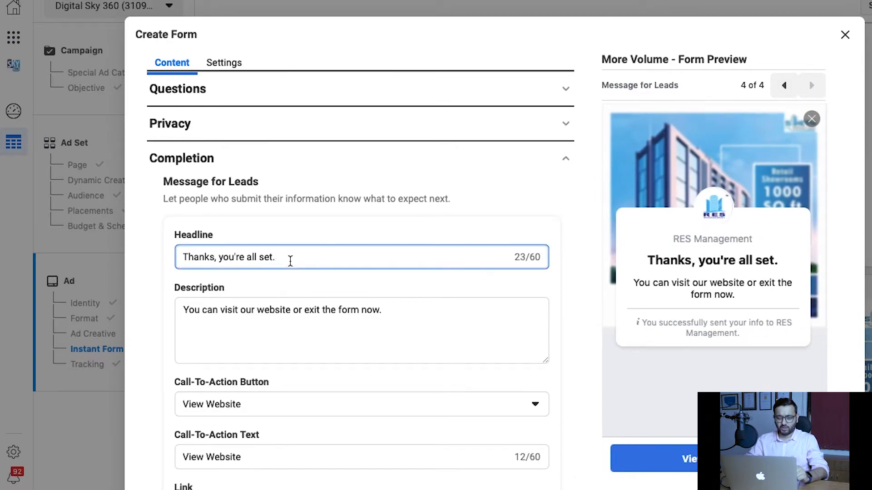
key("BackSpace")
key("BackSpace")
key("BackSpace")
key("BackSpace")
key("BackSpace")
key("BackSpace")
key("BackSpace")
key("BackSpace")
key("BackSpace")
key("BackSpace")
key("BackSpace")
key("BackSpace")
key("BackSpace")
key("BackSpace")
key("BackSpace")
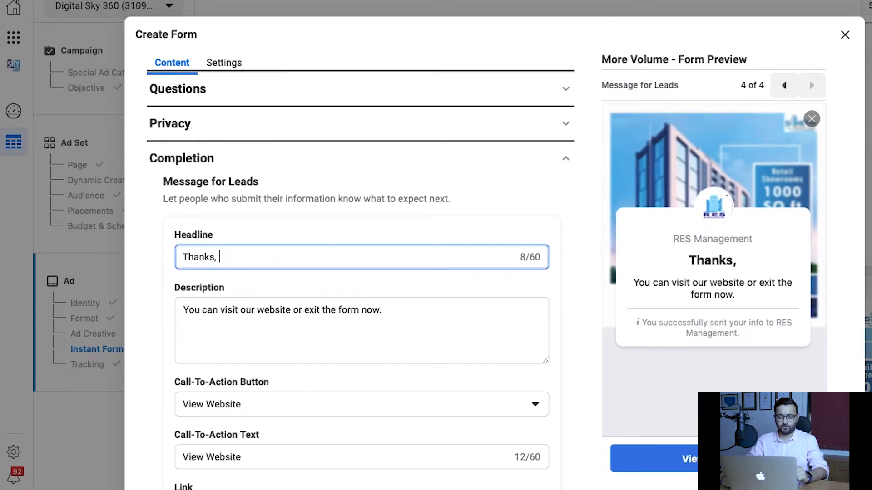
key("BackSpace")
key("BackSpace")
key("BackSpace")
type("y")
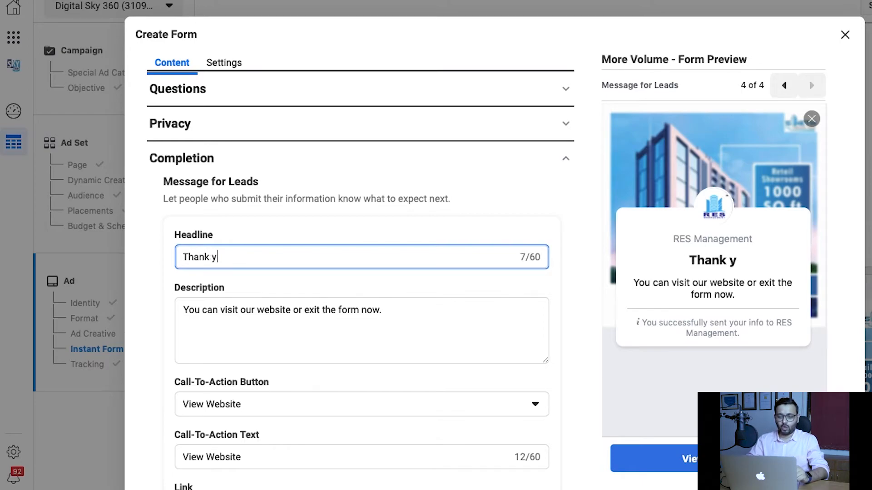
type("ou for your l")
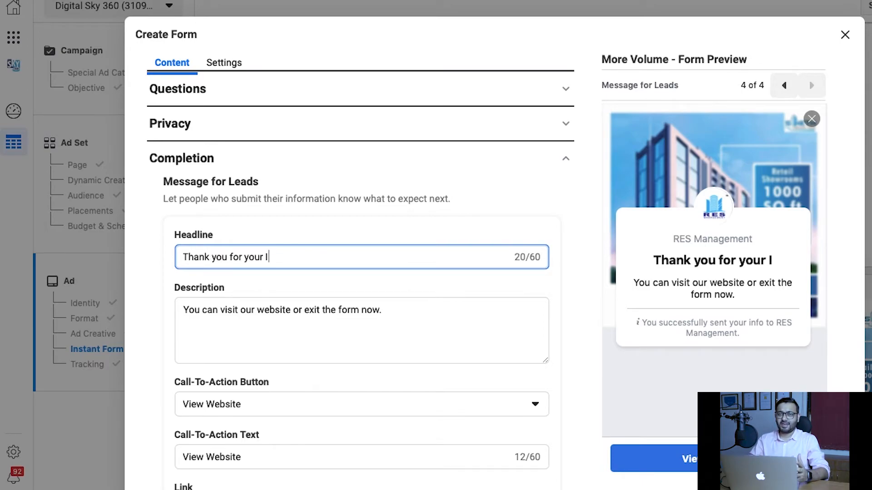
type("nformati")
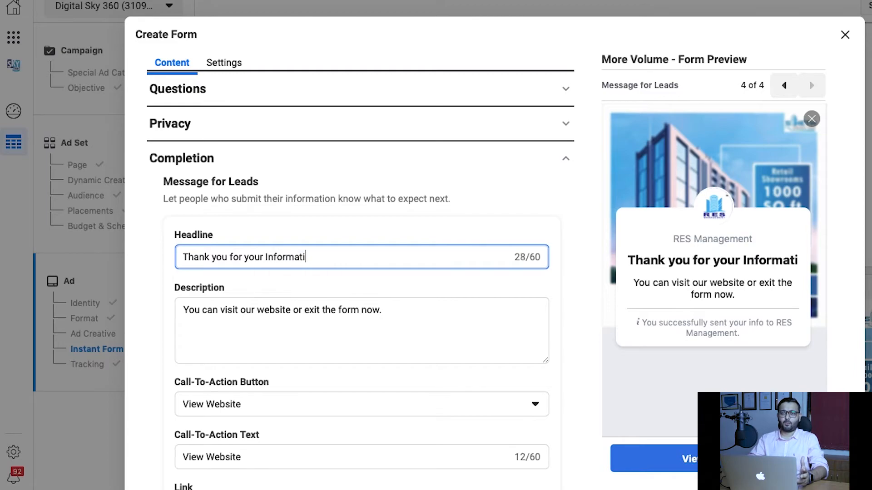
type("on")
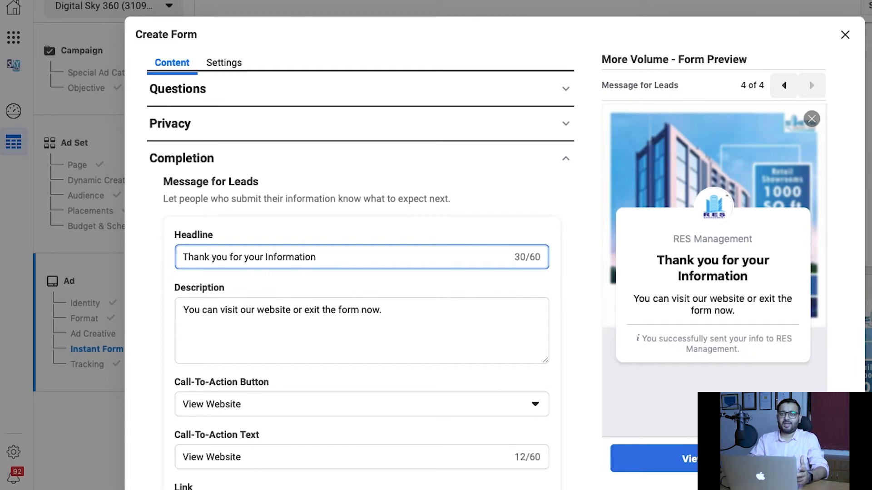
type(" !!")
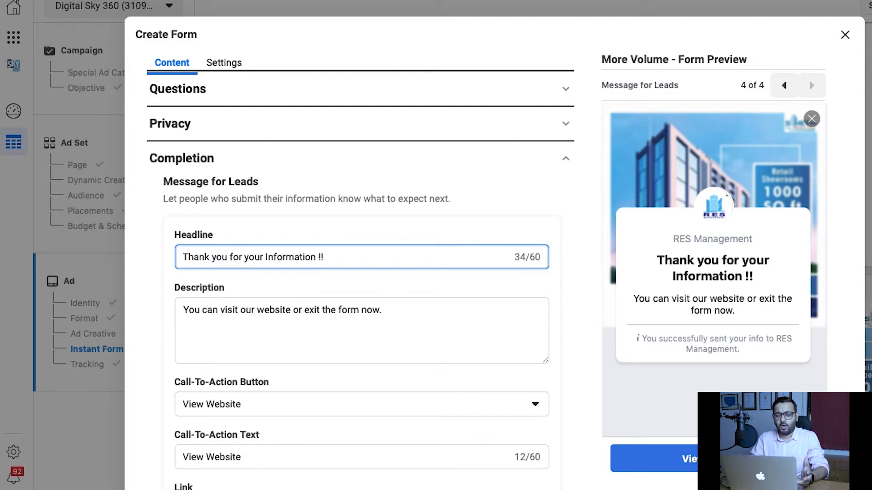
Replace the completion message's description with "We will get back to you with a Fantastic deal !!".
triple_click(317, 315)
type("We ")
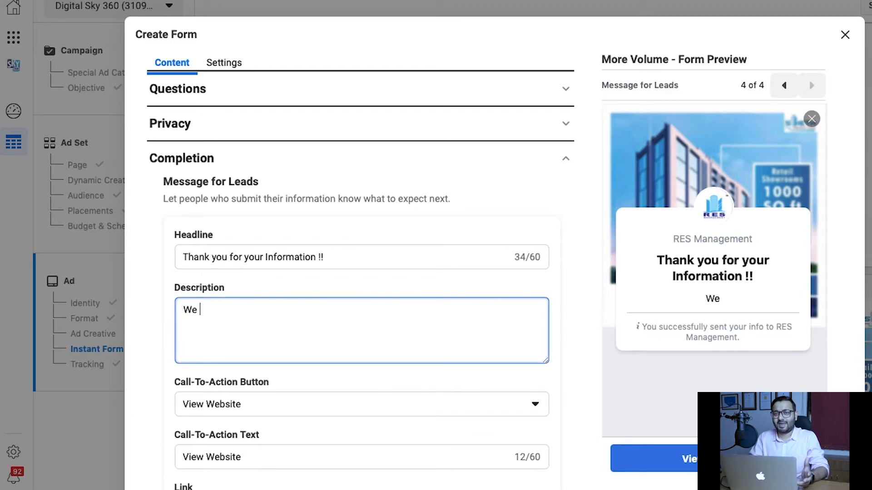
type("will get")
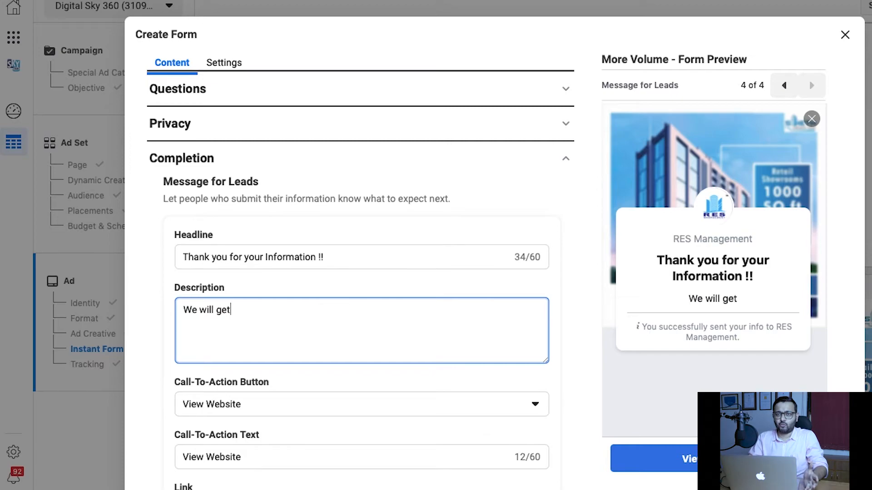
type(" back t")
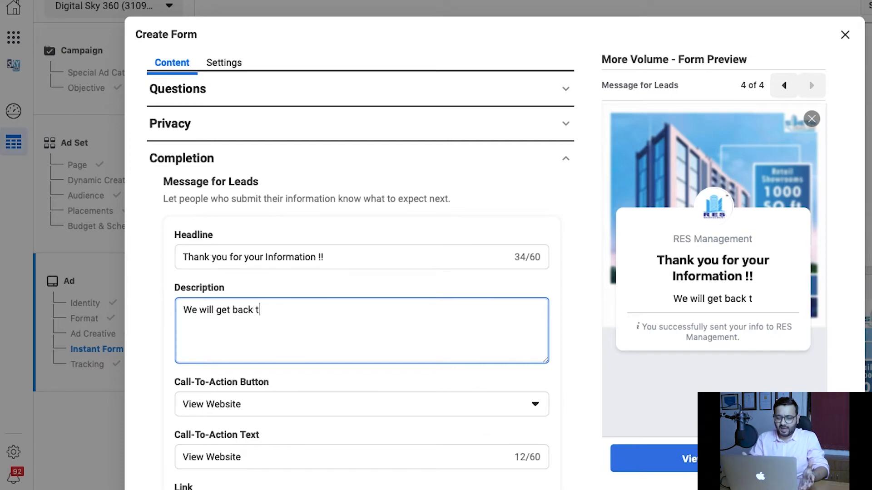
type("o you with")
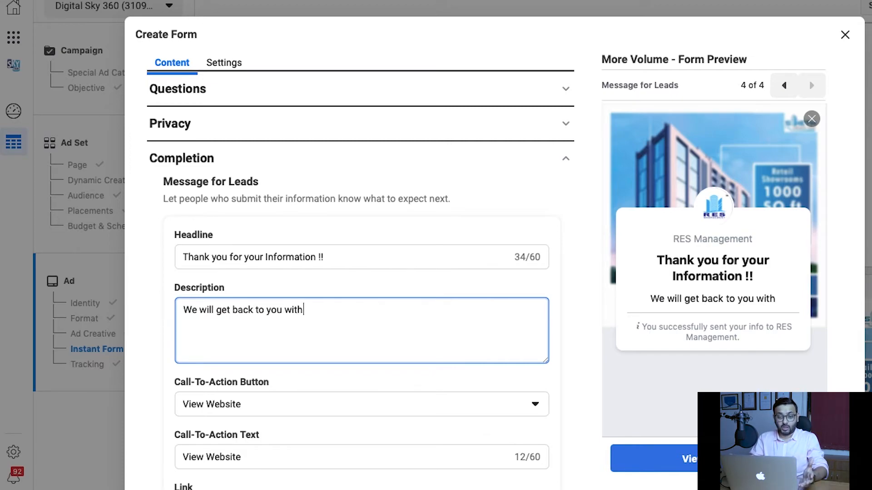
type(" a Fa")
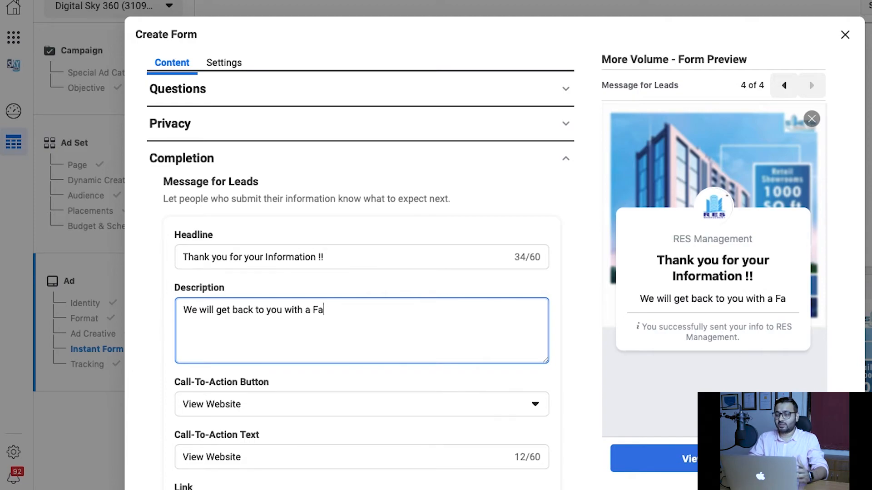
type("ntastic deal")
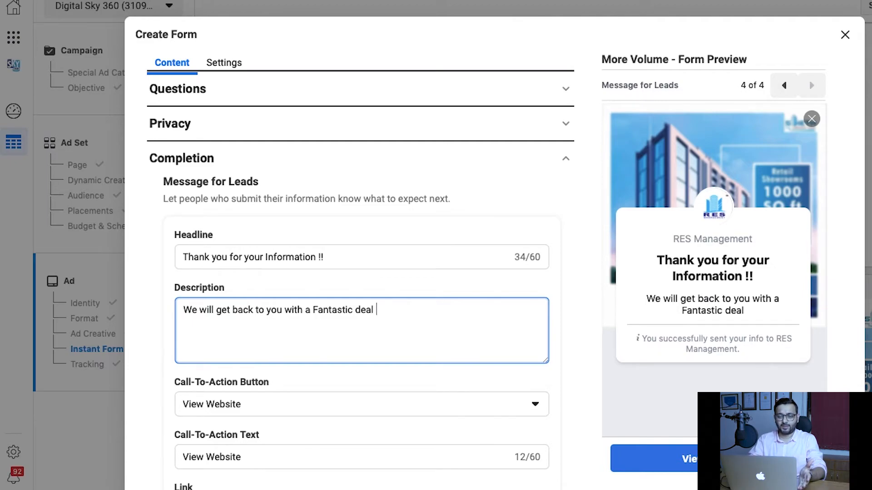
type(" !!")
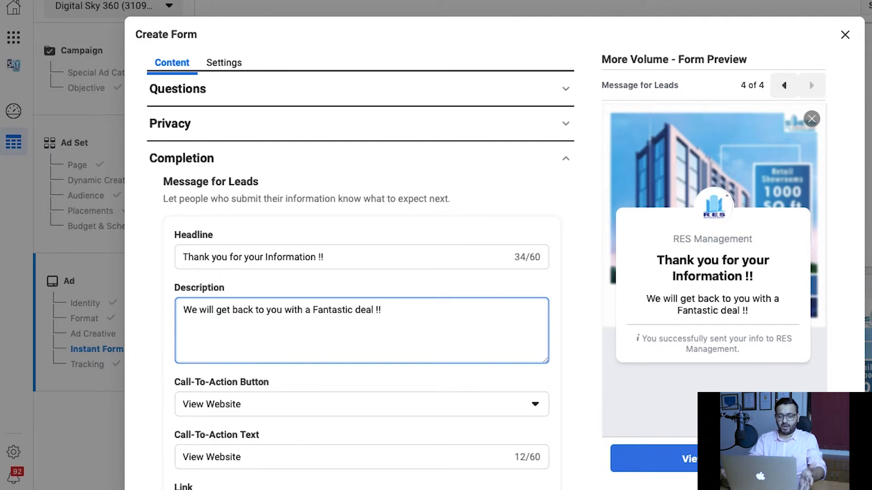
Set the completion message's call-to-action button to Call Business and start editing its call-to-action text.
scroll(566, 391, "down", 2)
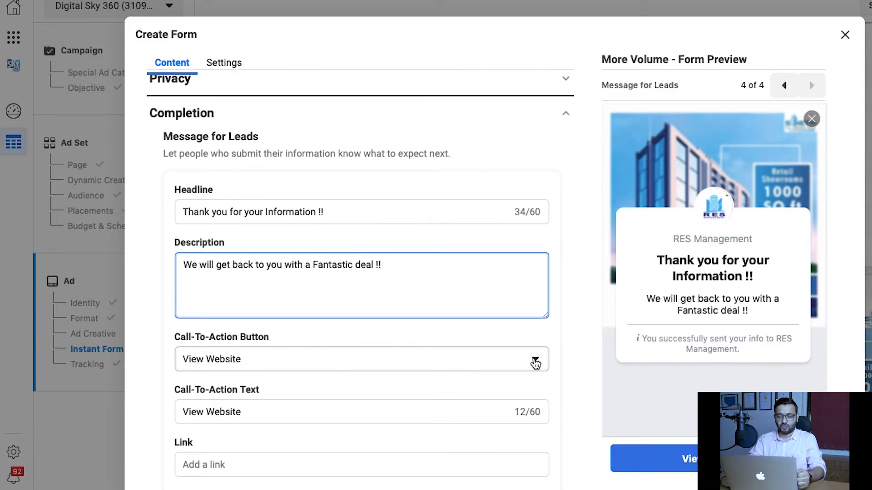
left_click(535, 361)
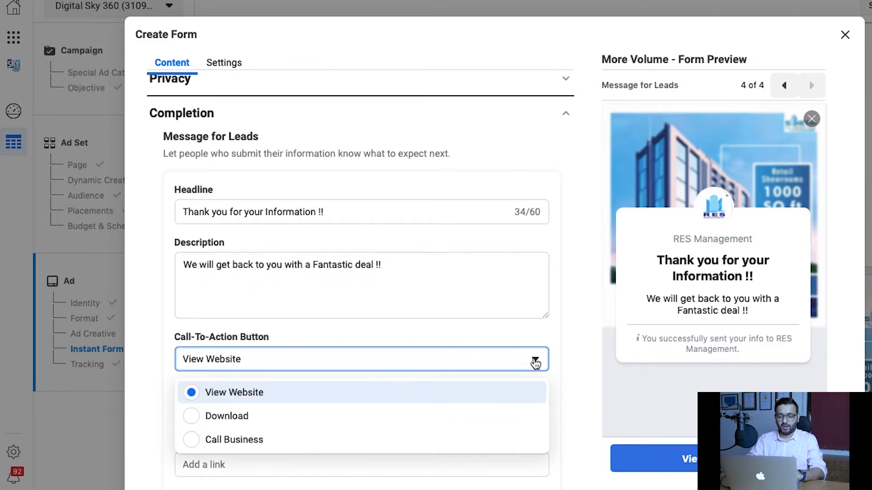
left_click(455, 397)
left_click(484, 359)
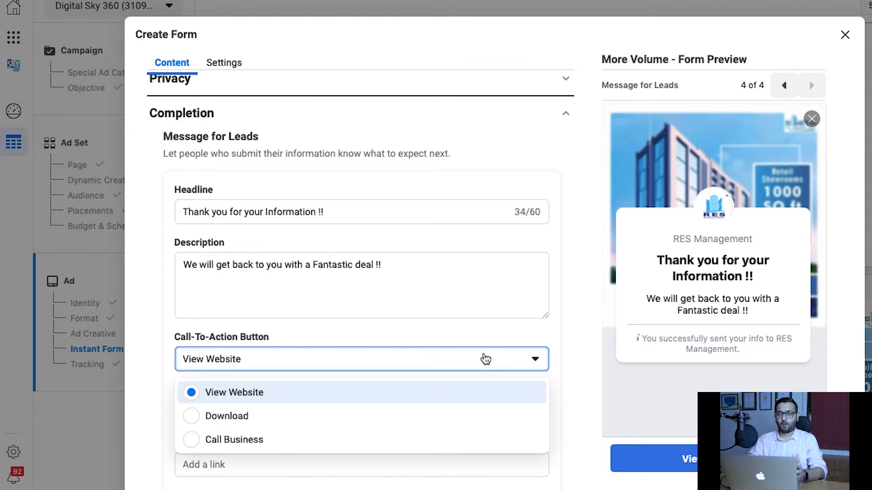
left_click(387, 440)
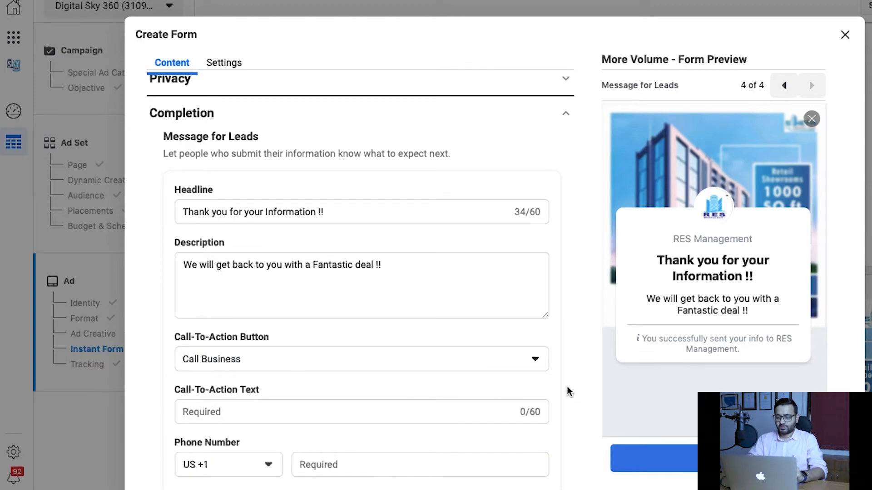
scroll(567, 386, "down", 2)
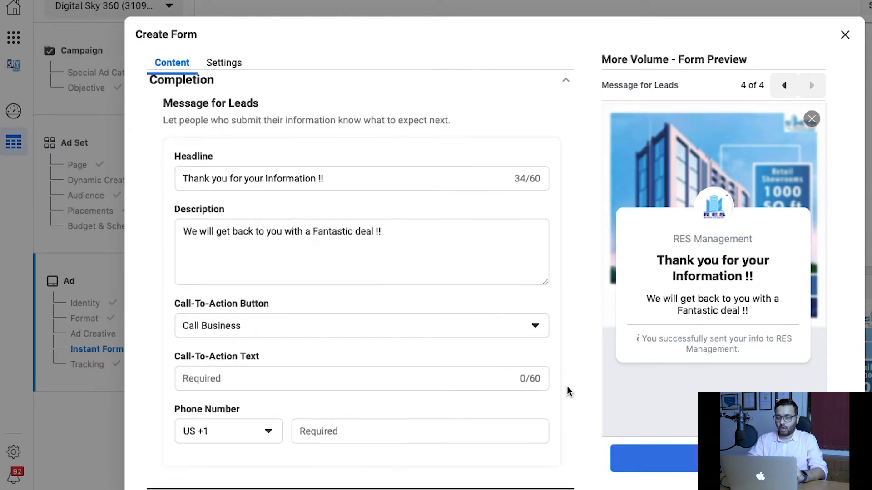
left_click(309, 383)
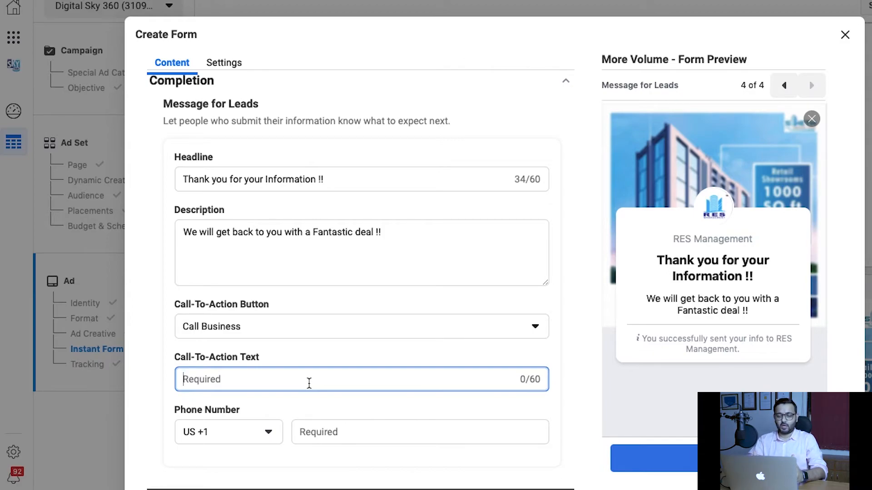
type("Y")
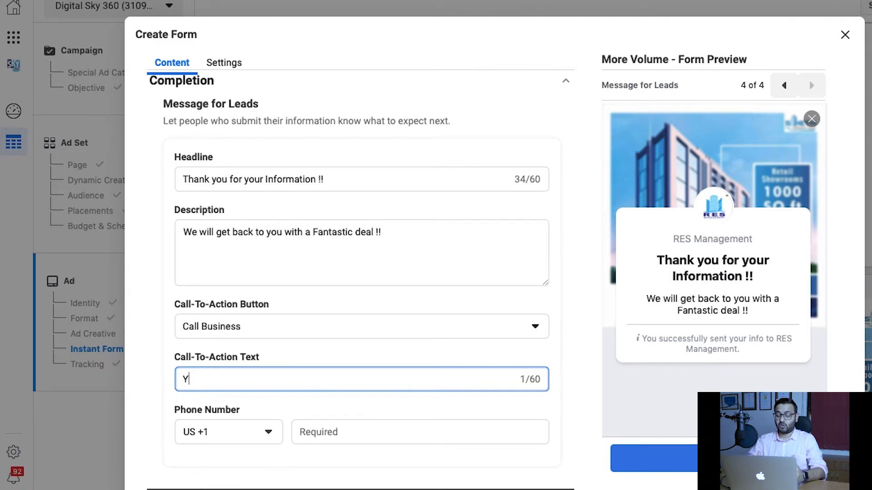
key("BackSpace")
type("In")
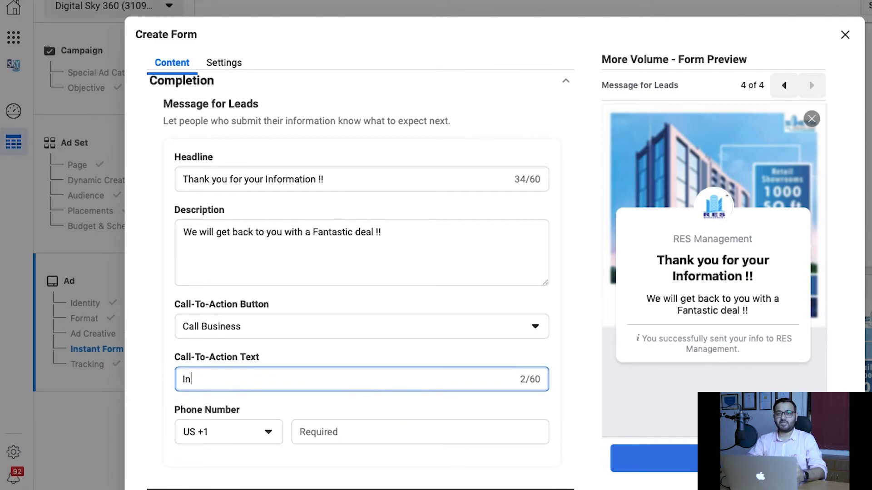
type("formatio")
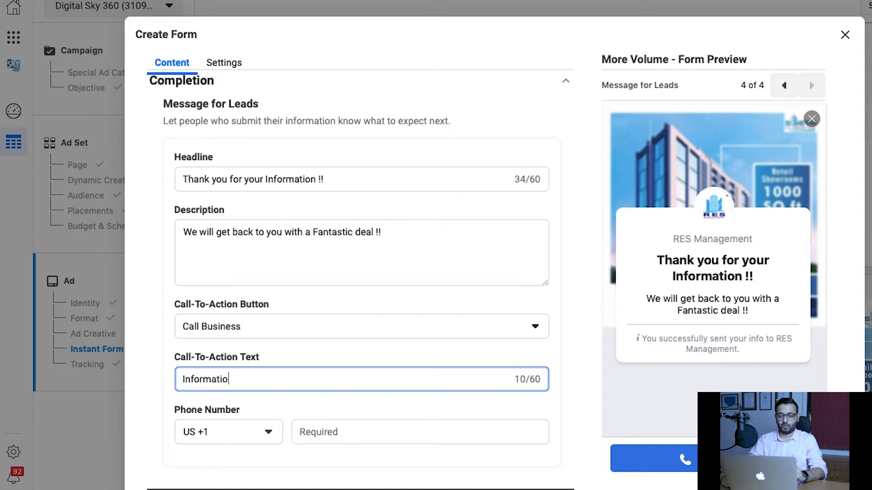
type("n provi")
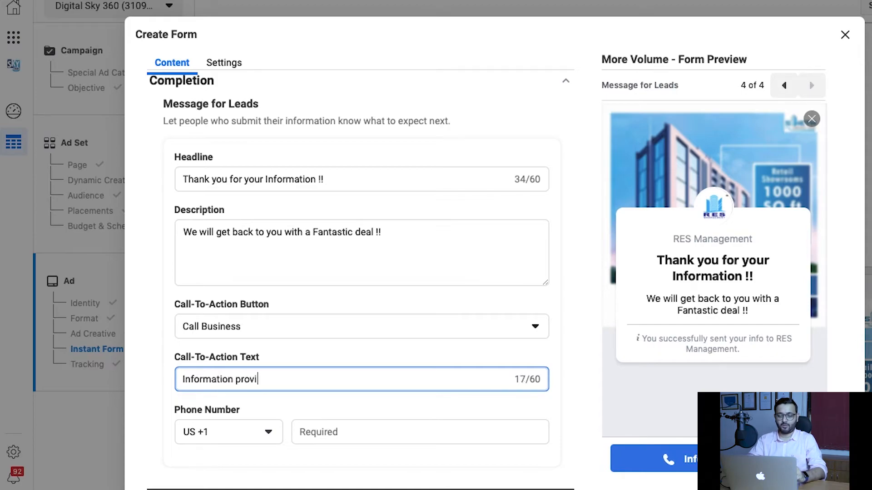
type("ded by")
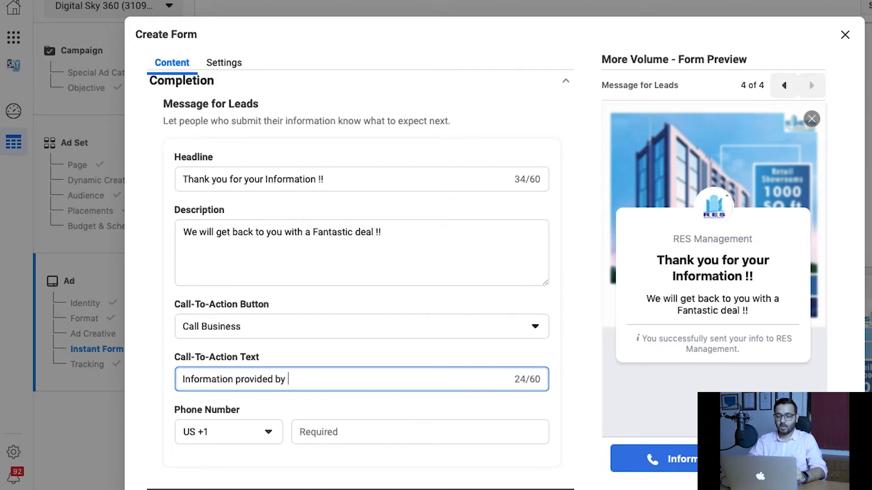
key("BackSpace")
key("BackSpace")
key("BackSpace")
key("BackSpace")
key("BackSpace")
key("BackSpace")
key("BackSpace")
key("BackSpace")
key("BackSpace")
key("BackSpace")
key("BackSpace")
key("BackSpace")
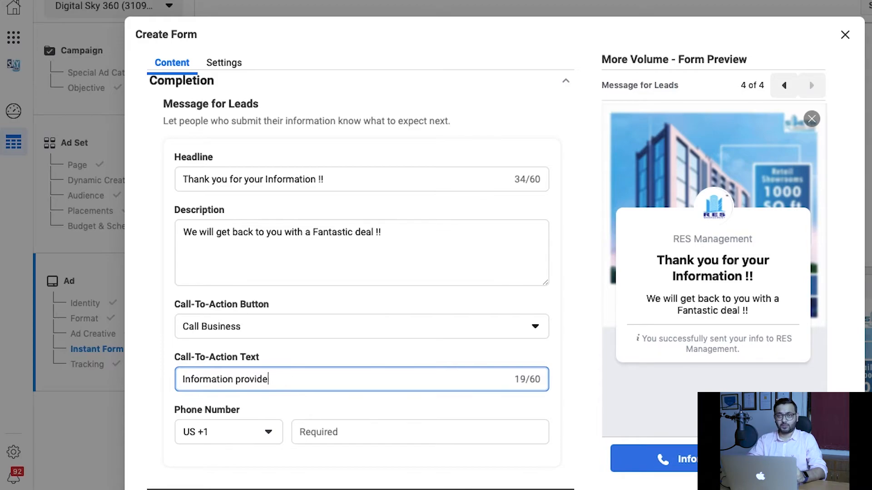
key("BackSpace")
key("BackSpace")
key("BackSpace")
key("BackSpace")
key("BackSpace")
key("BackSpace")
key("BackSpace")
key("BackSpace")
key("BackSpace")
key("BackSpace")
key("BackSpace")
key("BackSpace")
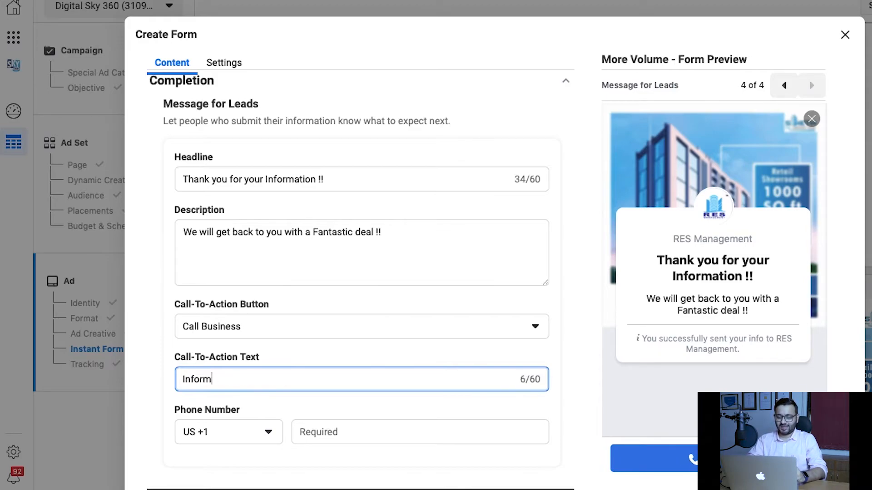
Enter the call-to-action text "Call us for more Info." followed by the pasted business phone numbers, keeping only the first number.
type("Call us for more Info.")
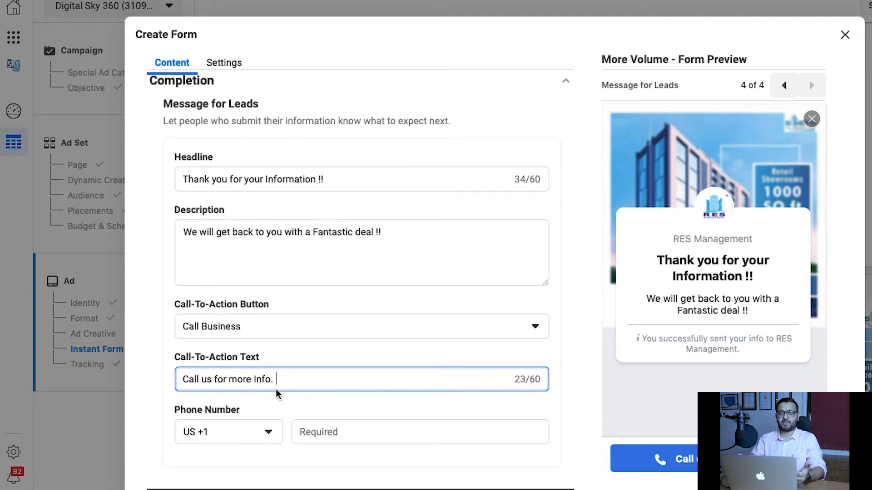
key("super+v")
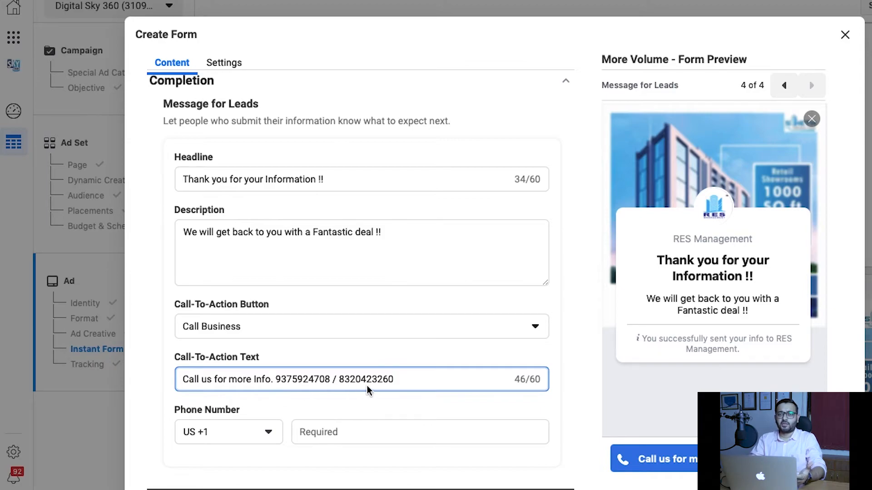
key("BackSpace")
key("BackSpace")
key("BackSpace")
key("BackSpace")
key("BackSpace")
key("BackSpace")
key("BackSpace")
key("BackSpace")
key("BackSpace")
key("BackSpace")
key("BackSpace")
key("BackSpace")
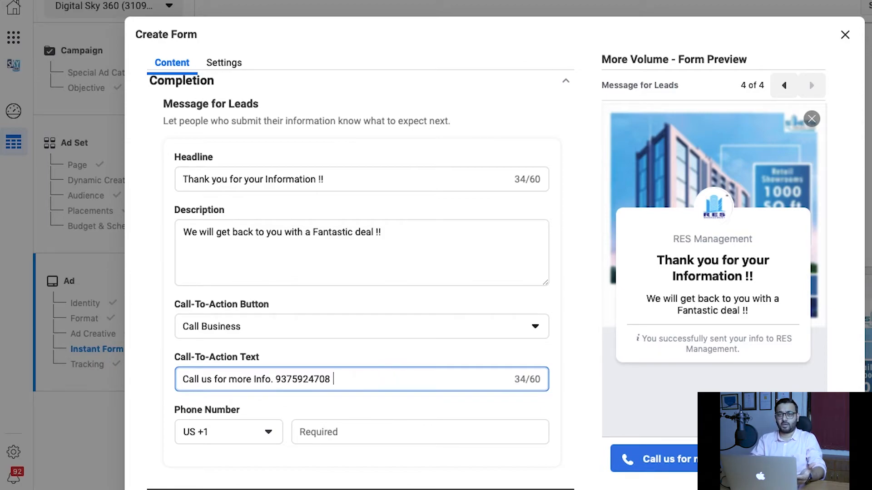
left_click(273, 433)
left_click(384, 401)
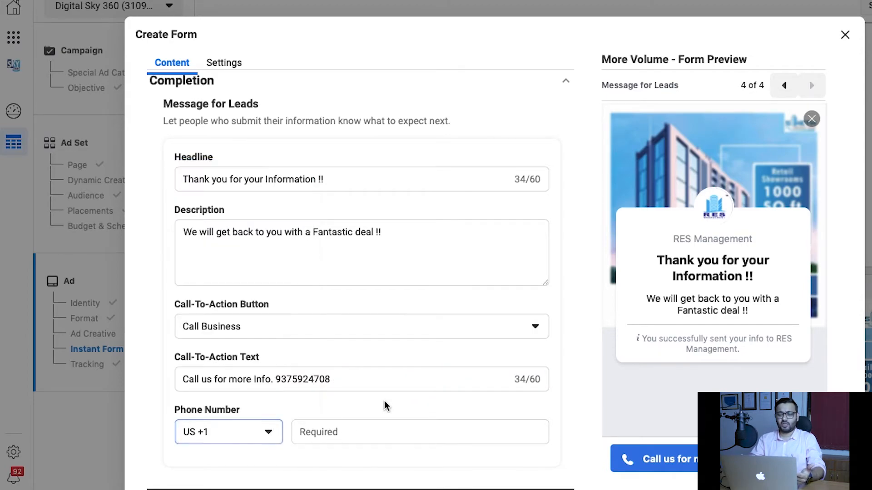
Move the business phone number out of the completion message's call-to-action text into its Phone Number field.
left_click(360, 381)
left_click_drag(360, 381, 277, 379)
key("ctrl+c")
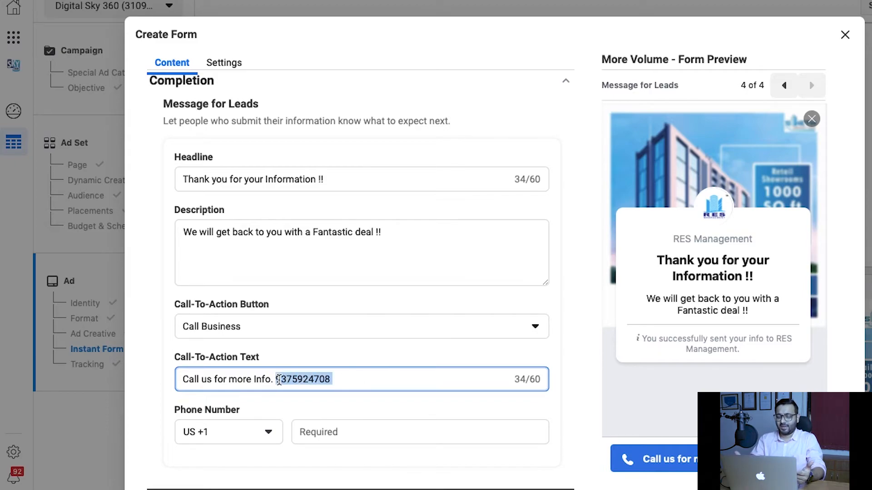
key("BackSpace")
left_click(327, 432)
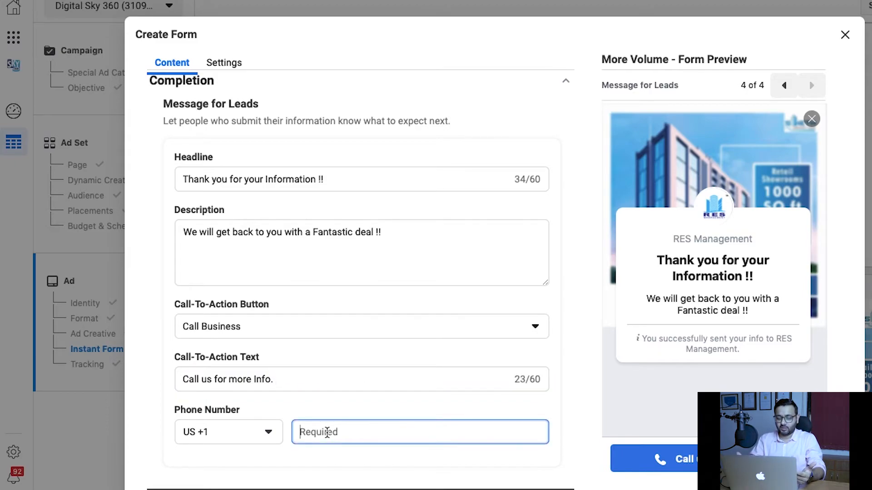
key("ctrl+v")
Set the country code of the completion message's phone number to IN +91.
left_click(268, 433)
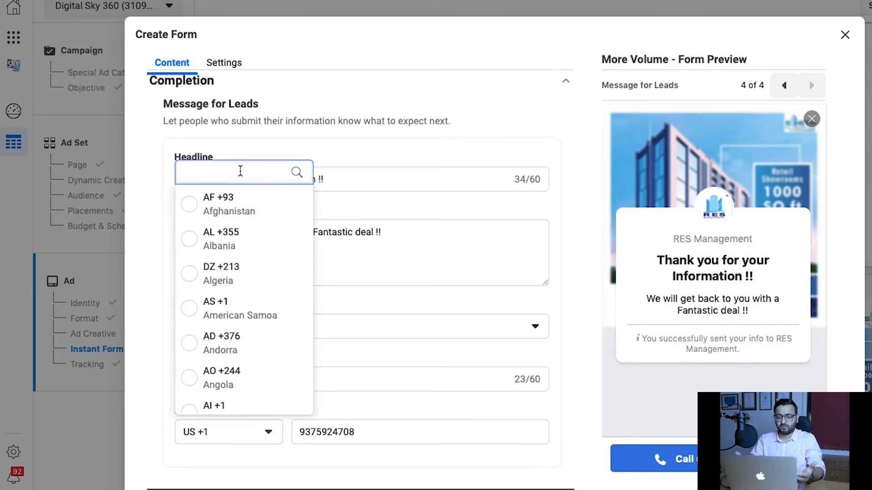
type("91")
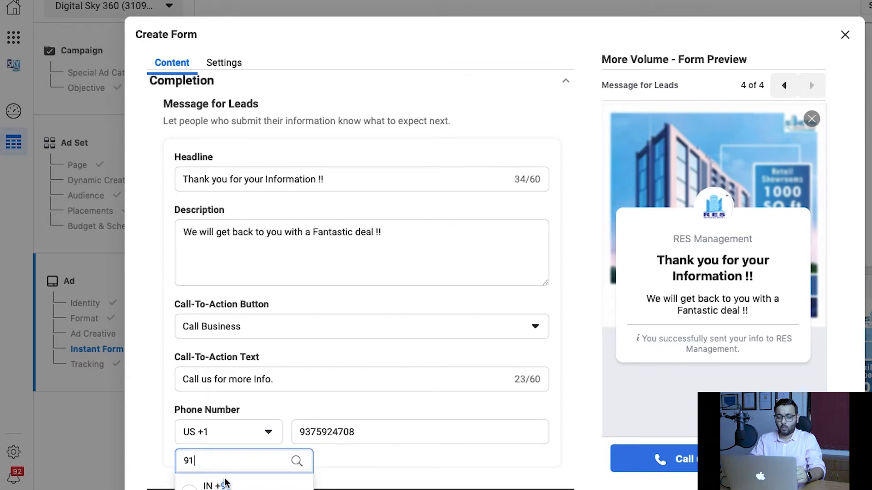
key("Return")
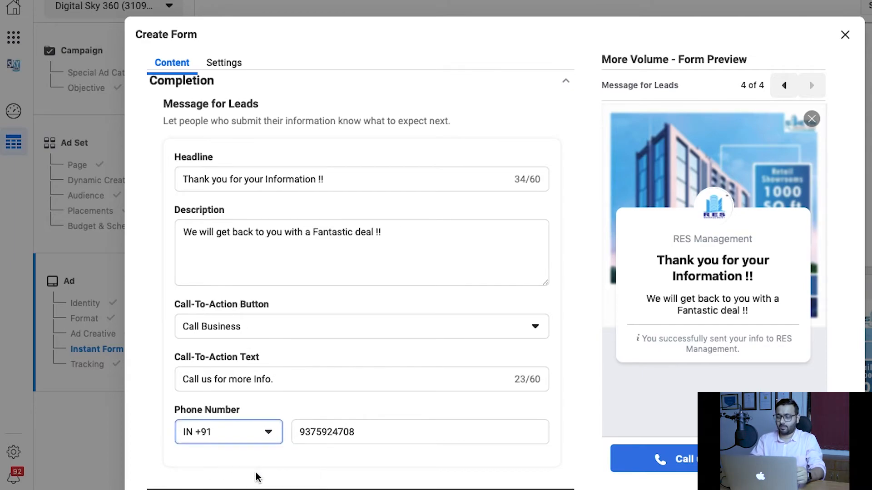
Change the call-to-action text to "Call us for more Information" and check the call-to-action button options, keeping Call Business.
left_click(290, 378)
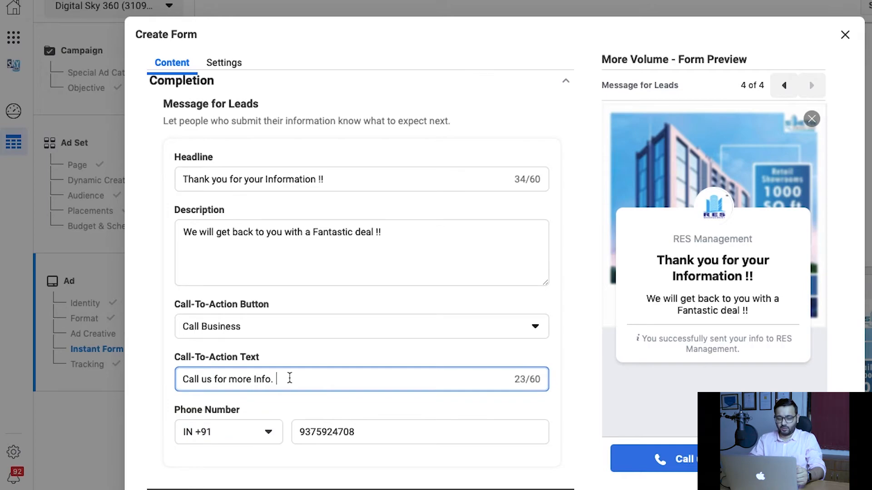
key("BackSpace")
key("BackSpace")
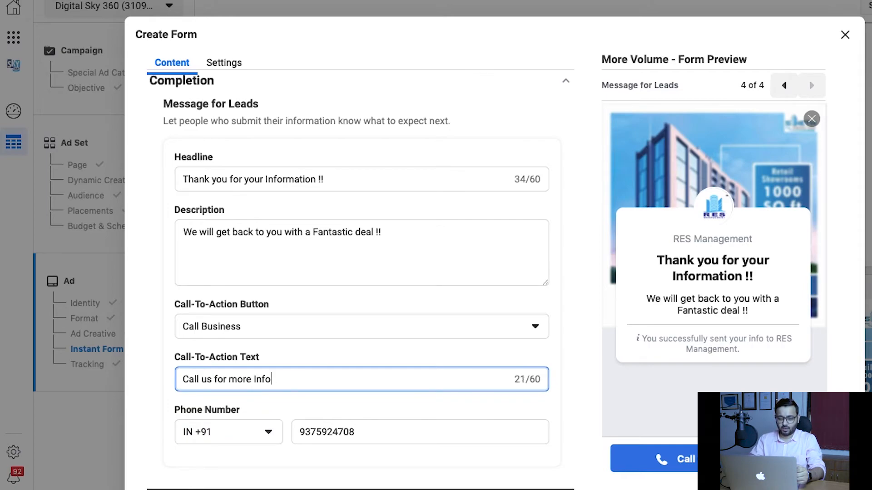
type("rmation")
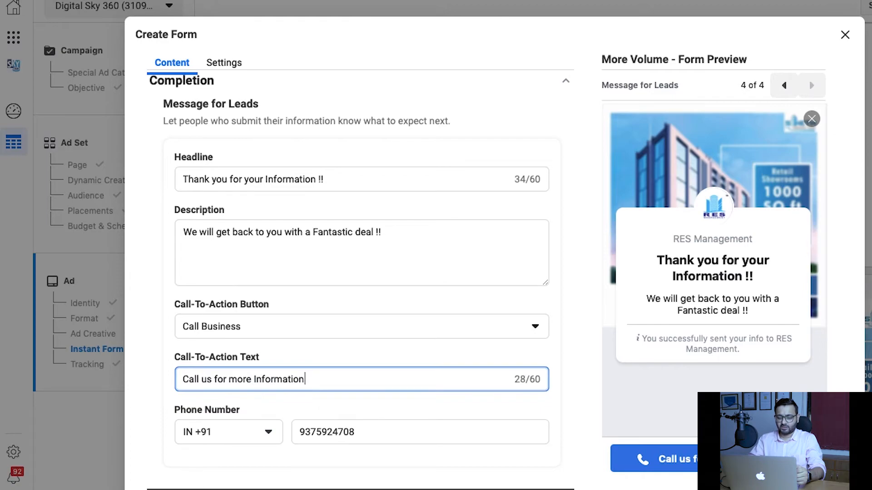
left_click(394, 330)
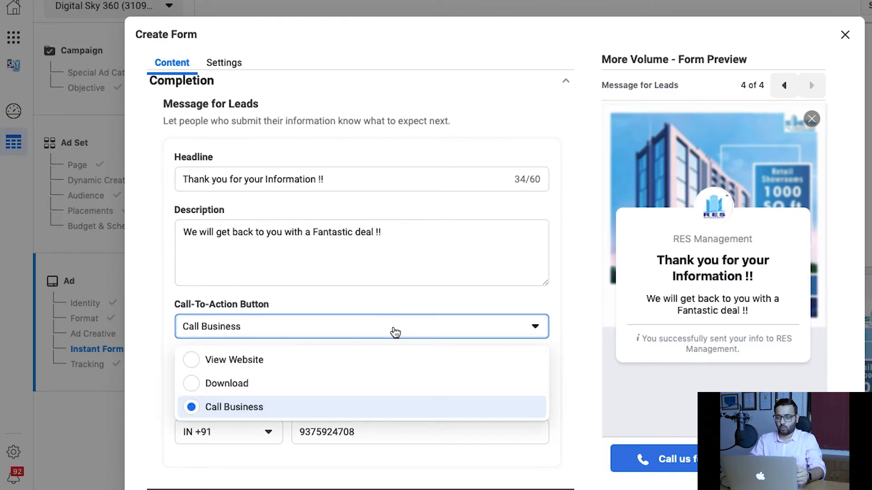
left_click(598, 357)
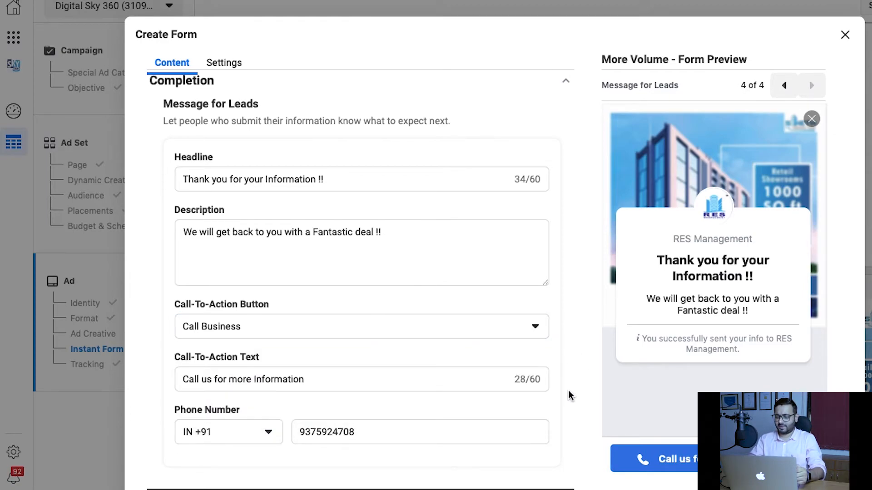
Review the form preview back to the Intro page, read its full greeting text, and move on to the Prefill Information page.
scroll(481, 313, "up", 5)
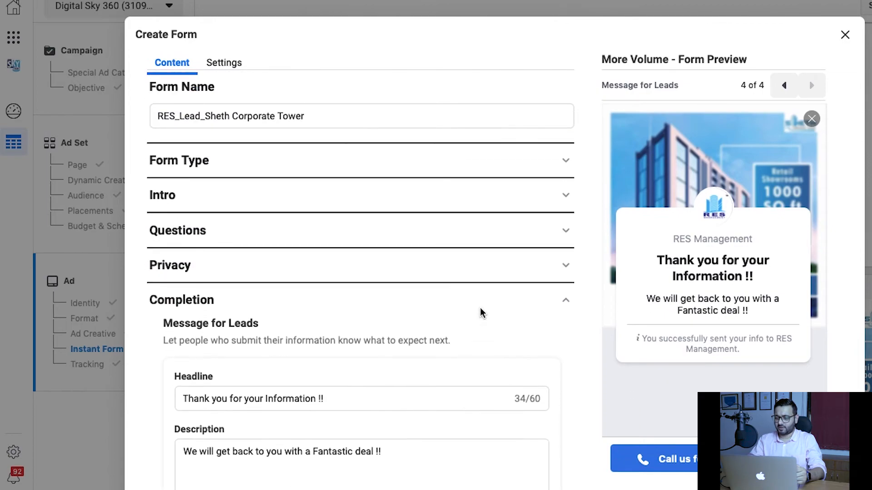
left_click(793, 91)
left_click(788, 89)
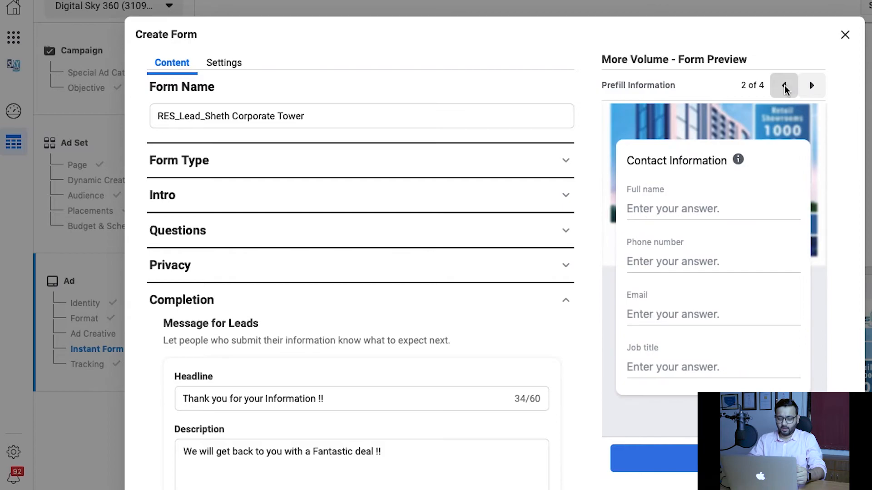
left_click(785, 89)
scroll(747, 233, "up", 5)
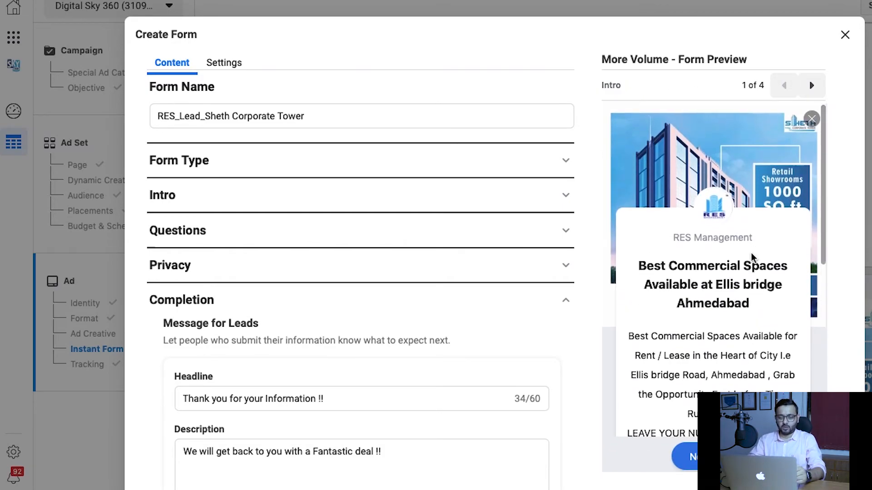
scroll(751, 255, "down", 1)
scroll(751, 252, "down", 5)
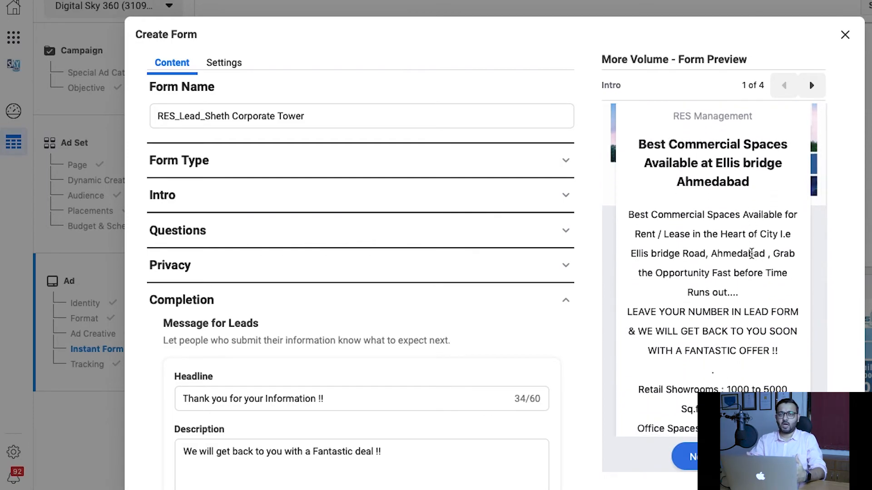
scroll(751, 254, "down", 5)
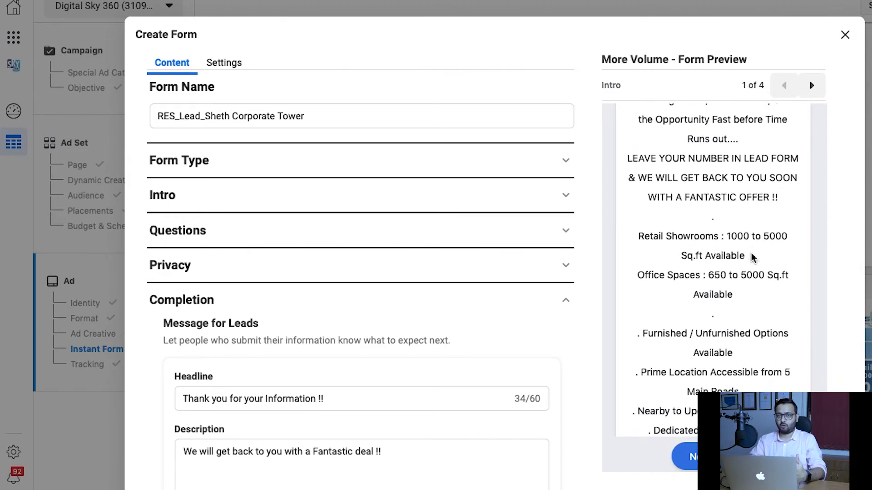
scroll(751, 258, "down", 3)
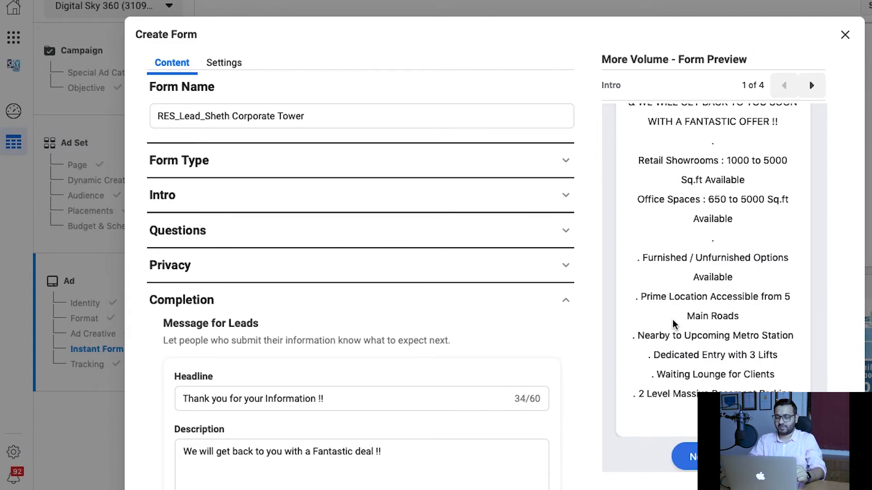
scroll(674, 324, "up", 5)
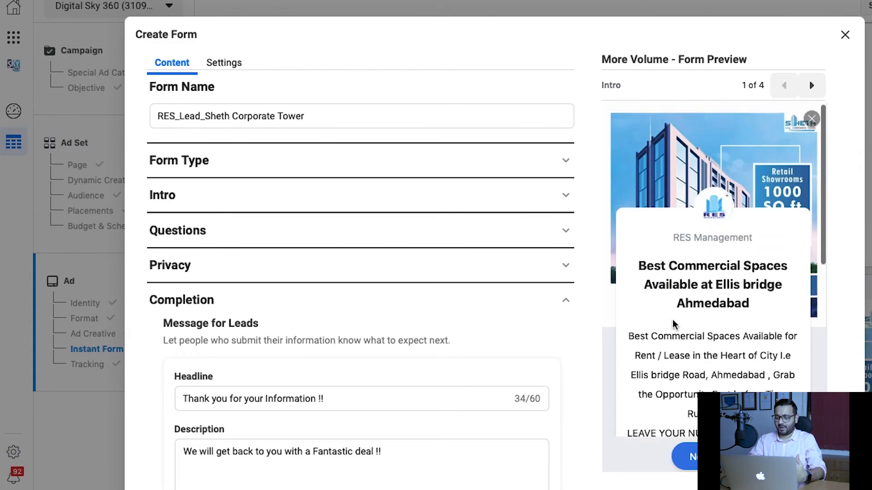
scroll(674, 323, "down", 5)
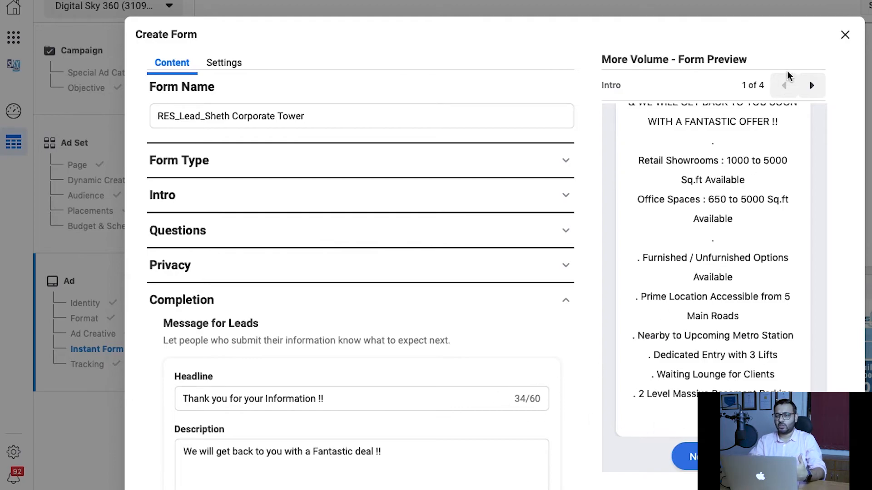
left_click(811, 86)
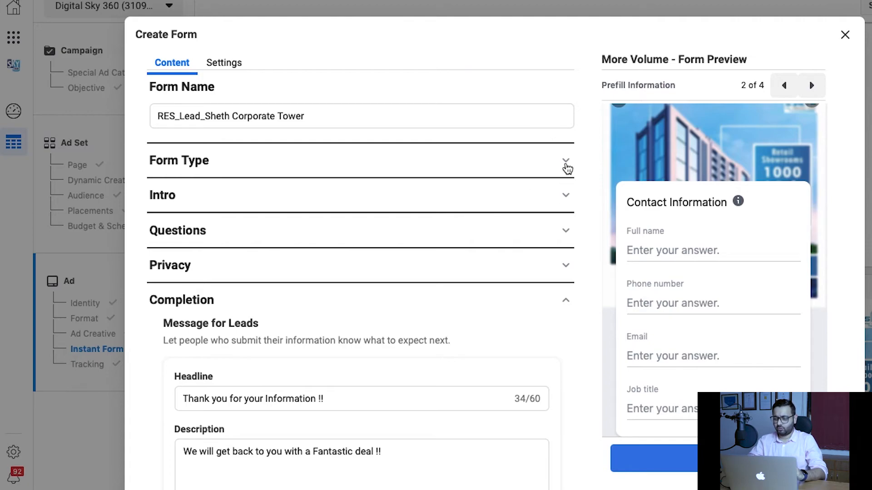
Page through the form preview to the end and back to the Intro page, and capture a screenshot of the preview area.
double_click(810, 90)
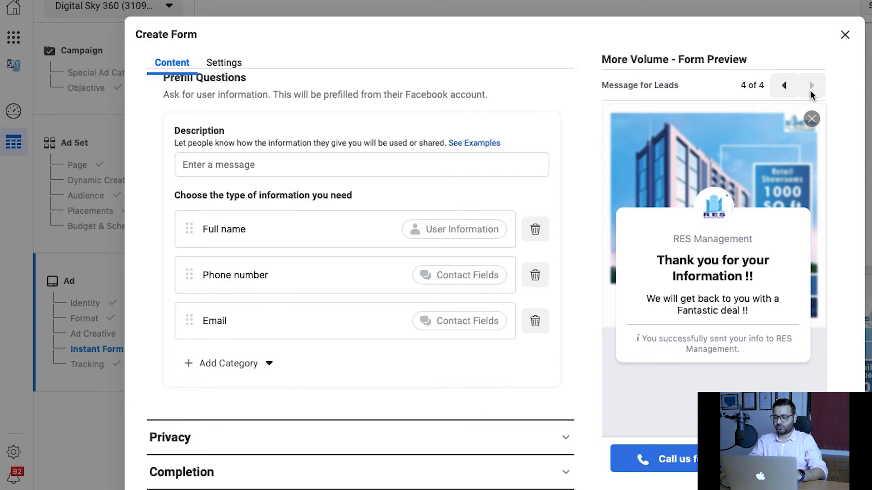
left_click(784, 87)
left_click(784, 88)
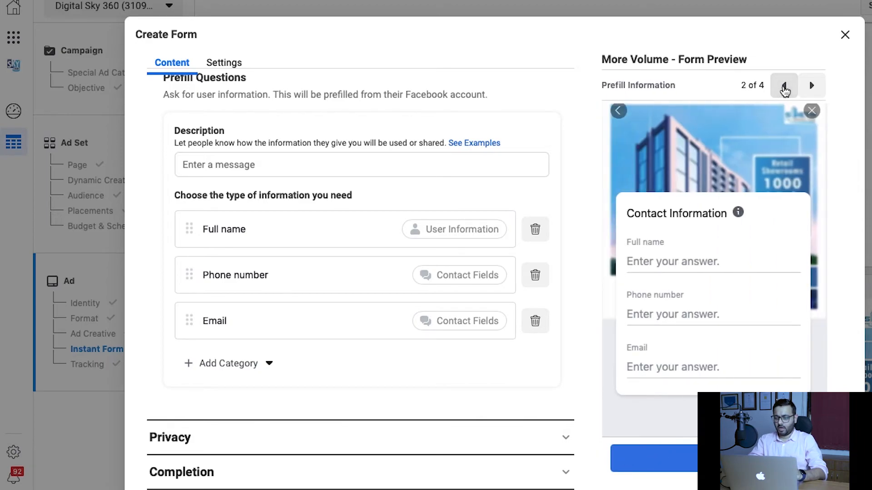
left_click(784, 87)
scroll(772, 195, "up", 5)
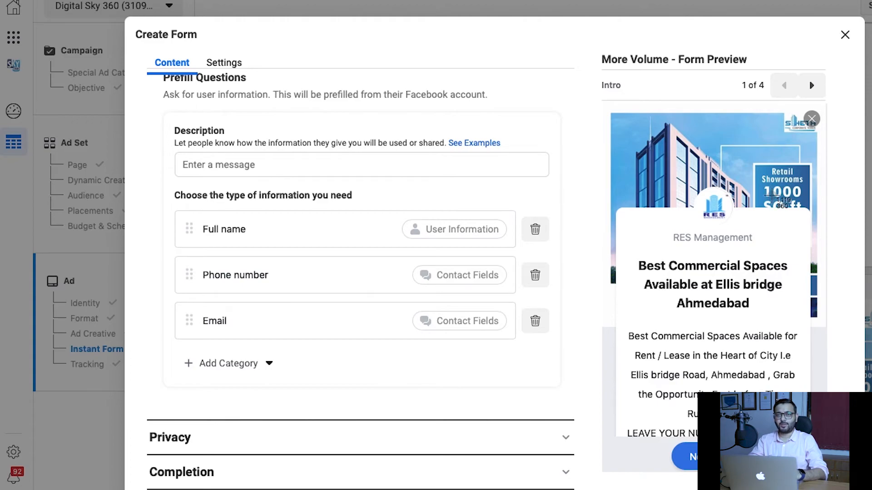
key("super+shift+4")
left_click_drag(588, 39, 840, 482)
Enter the prefill questions description "Information given by you will be used only for this Particular product only and not for any other purposes".
left_click(810, 86)
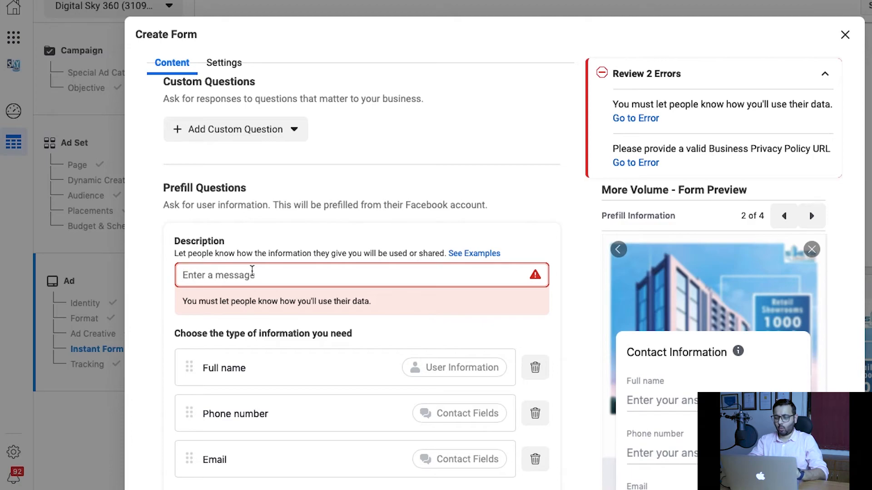
left_click(471, 254)
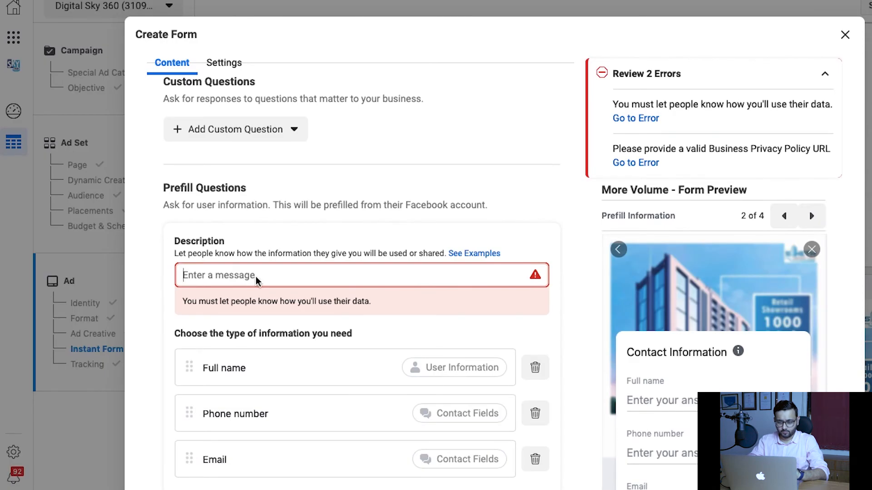
left_click(256, 277)
type("Infor")
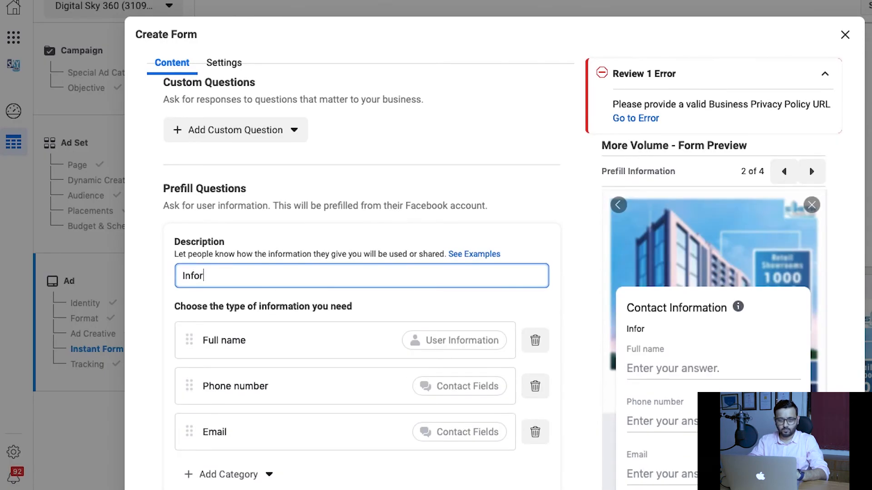
type("mation giv")
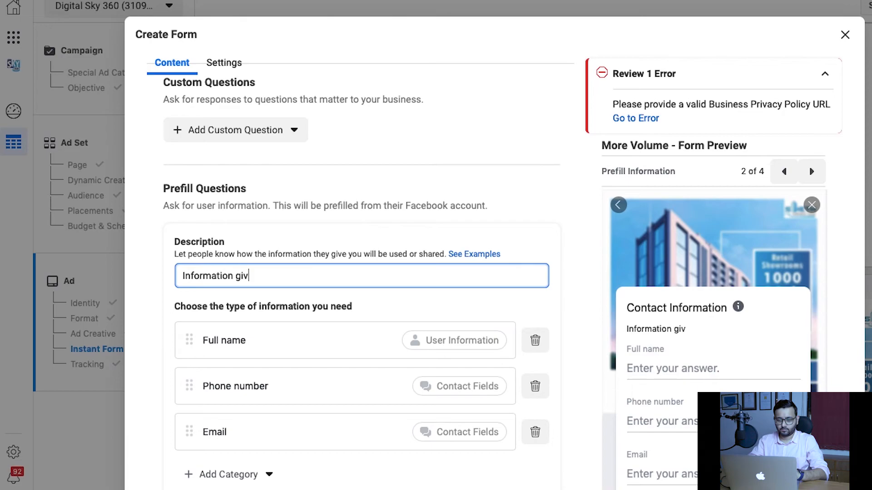
type("en by ")
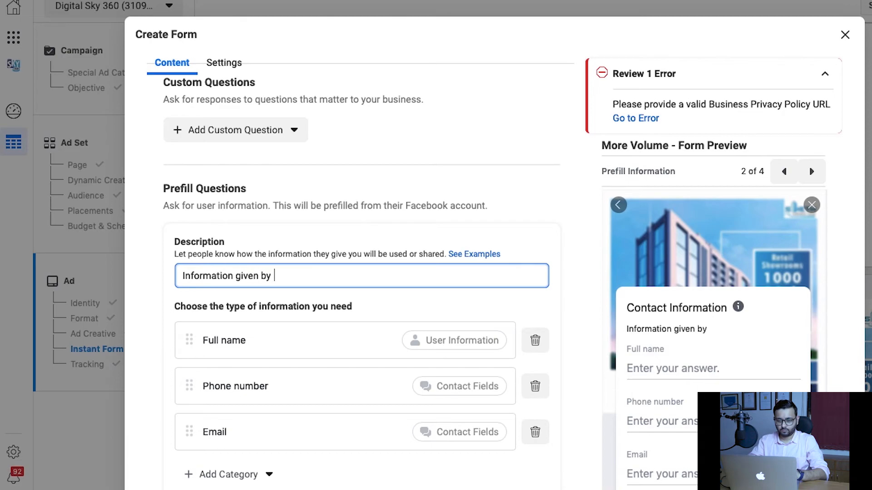
type("you will")
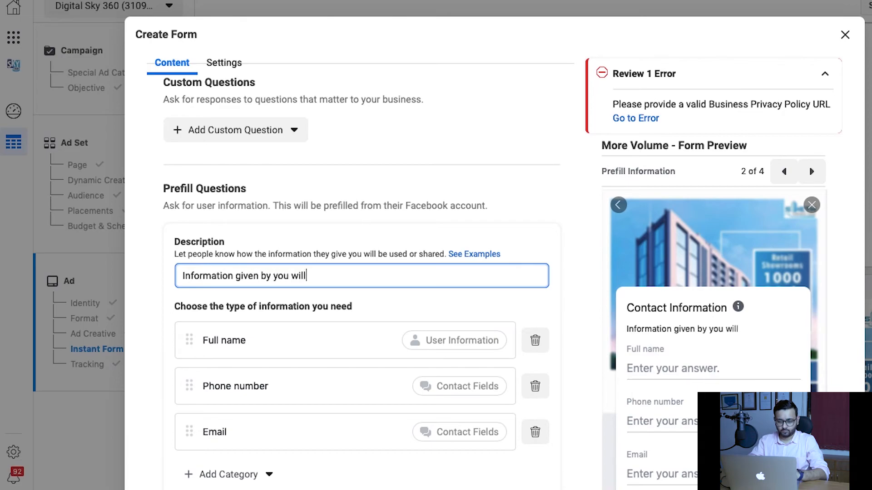
type(" be used onl")
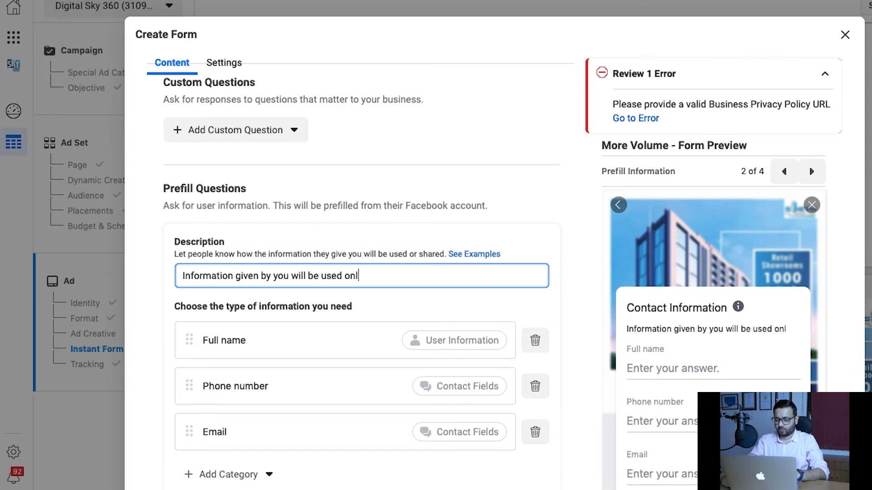
type("y ")
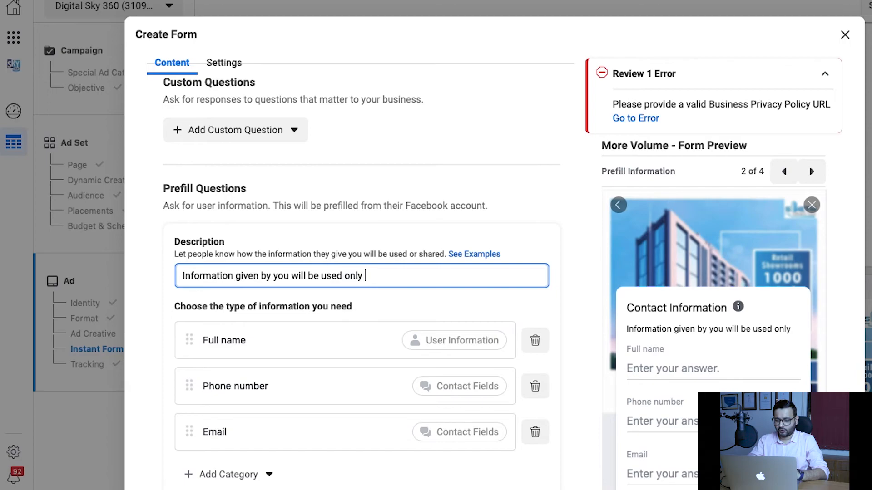
type("for this")
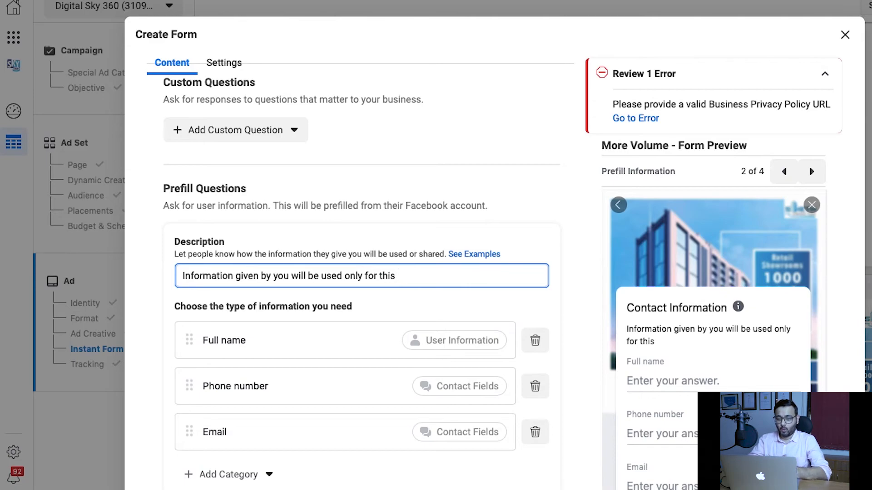
type("P")
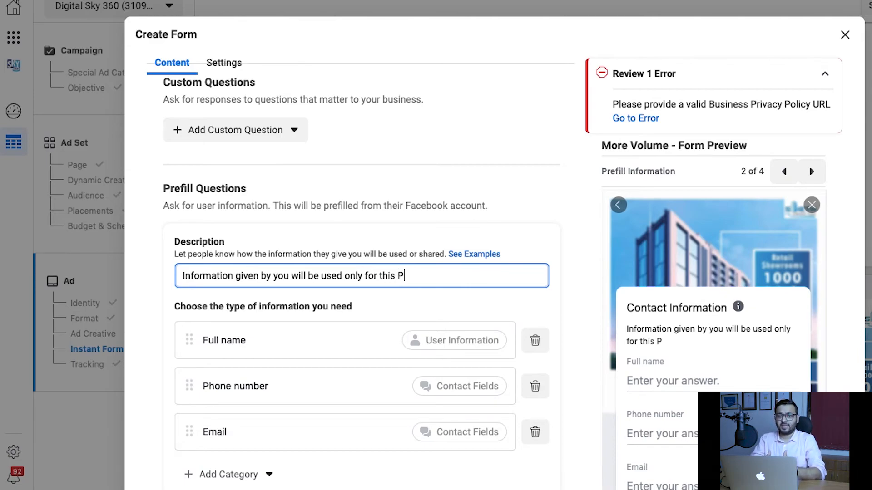
type("articula")
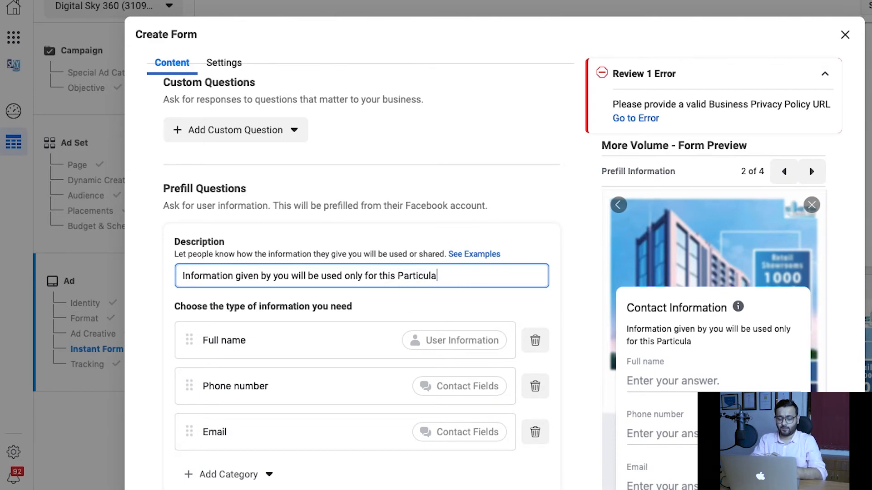
type("r pr")
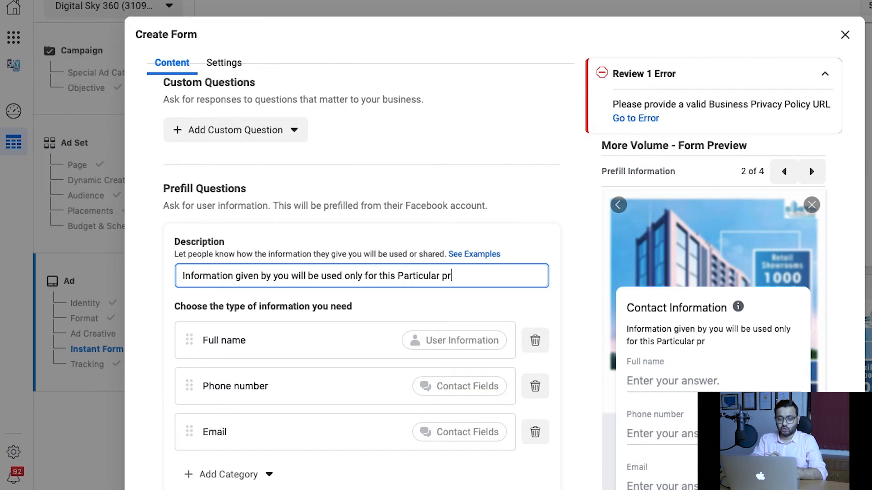
type("oduct o")
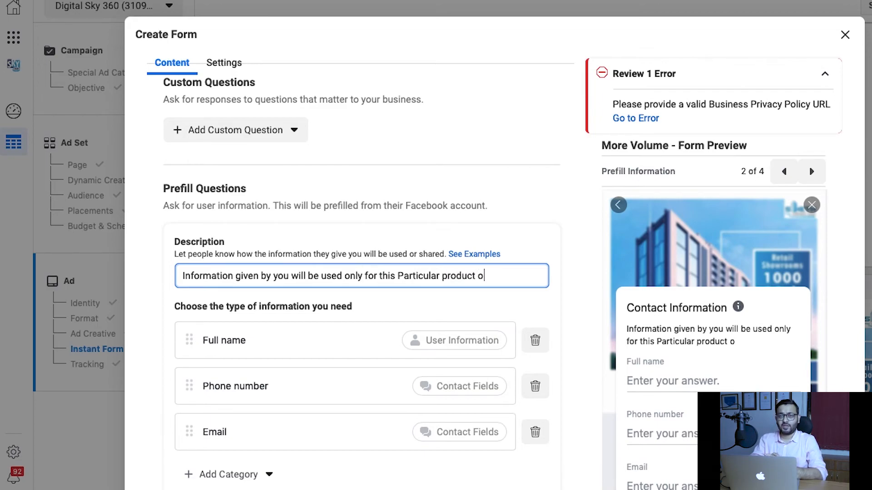
type("nly a")
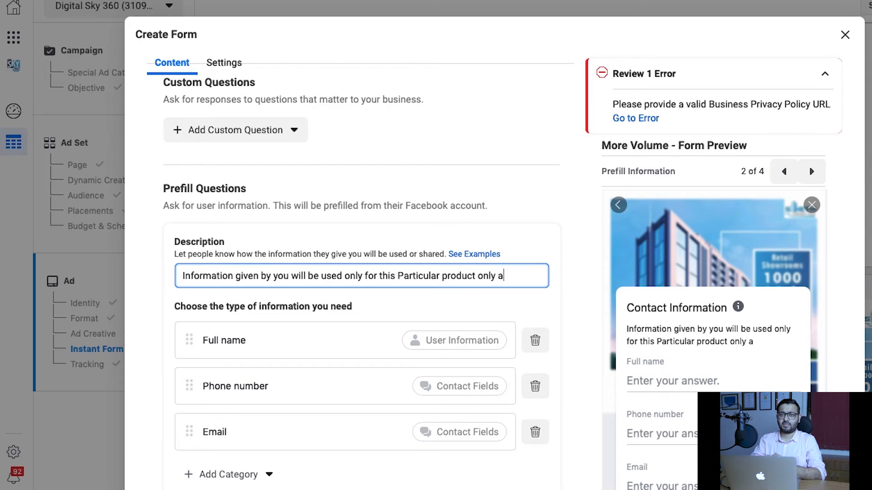
type("nd not ")
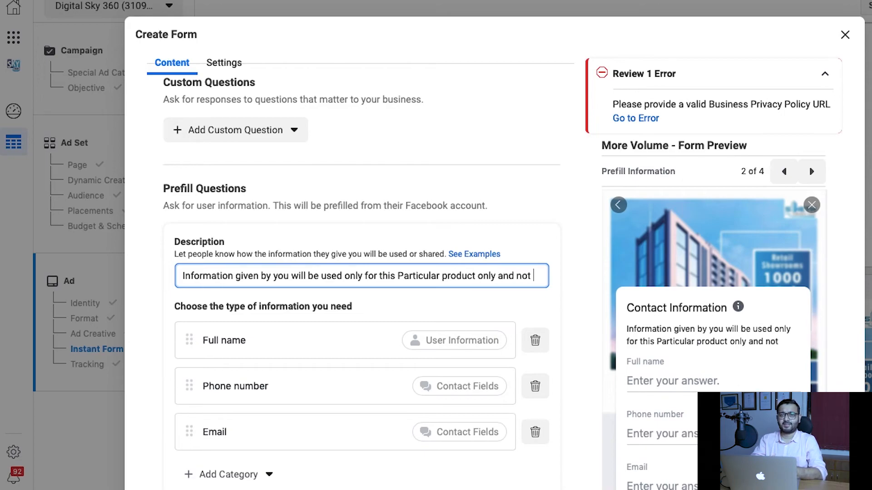
type("for")
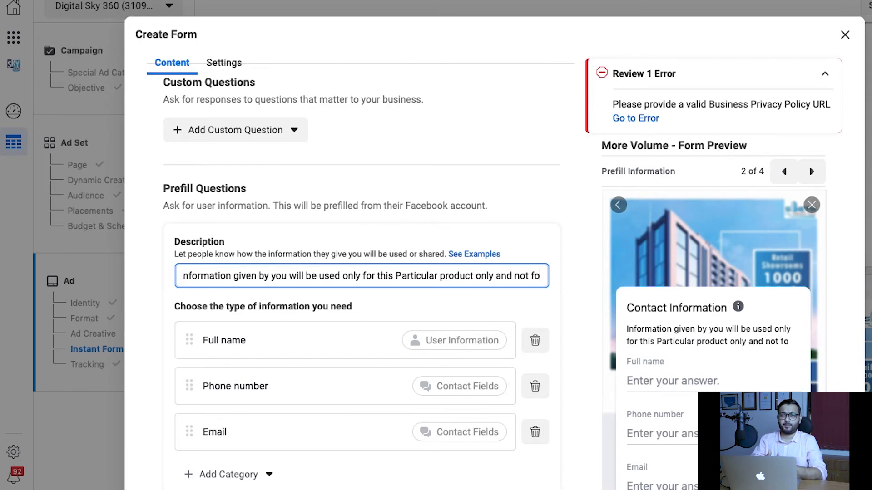
type(" any")
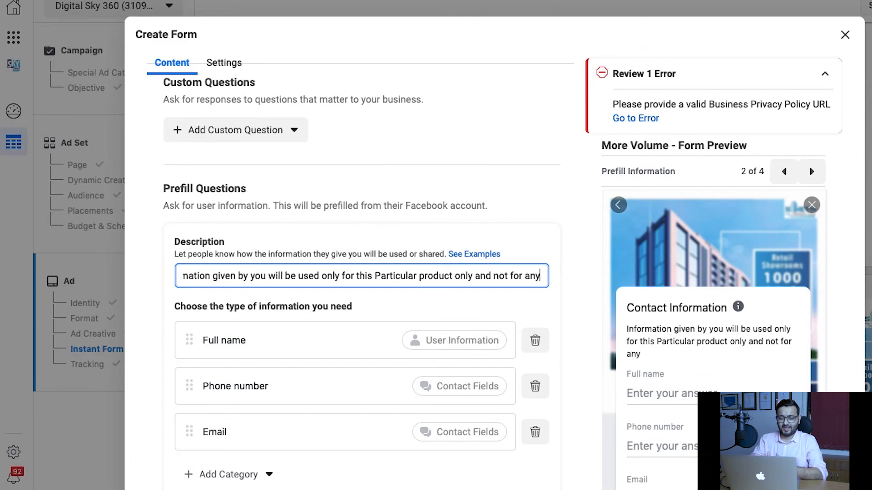
type(" other p")
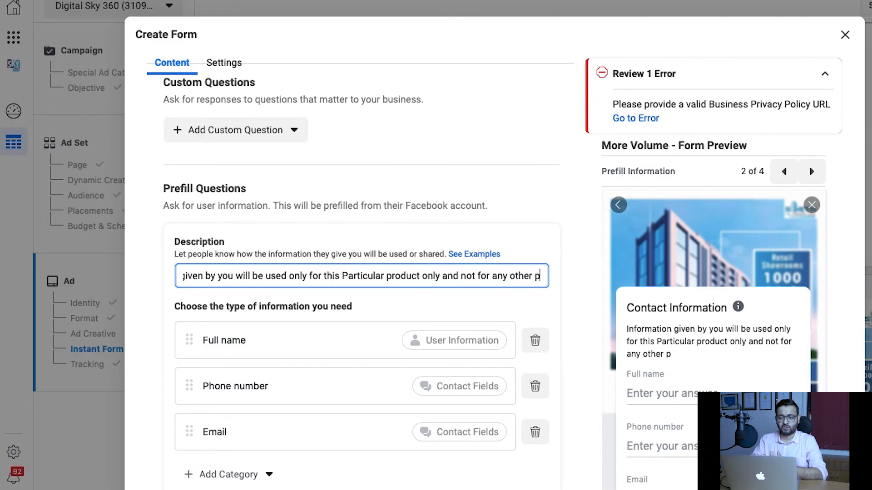
type("urposes")
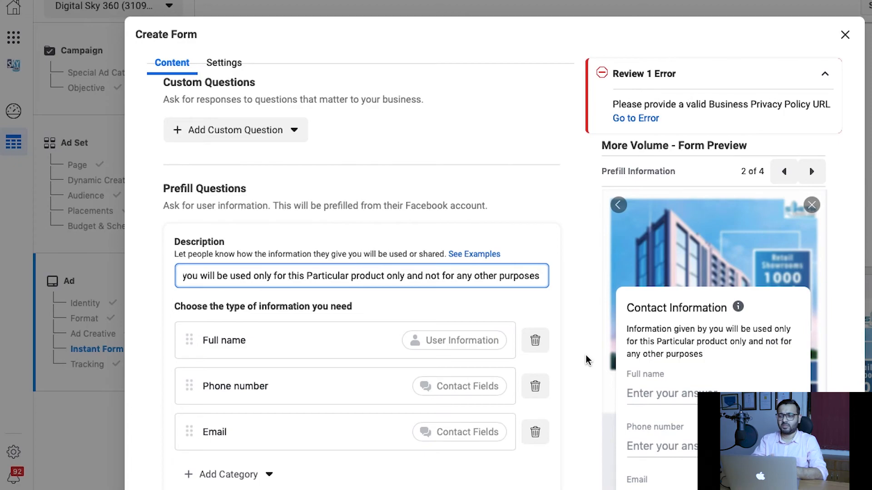
Extend the description with a full stop and the sentence "This Info. will be confidential".
type(".")
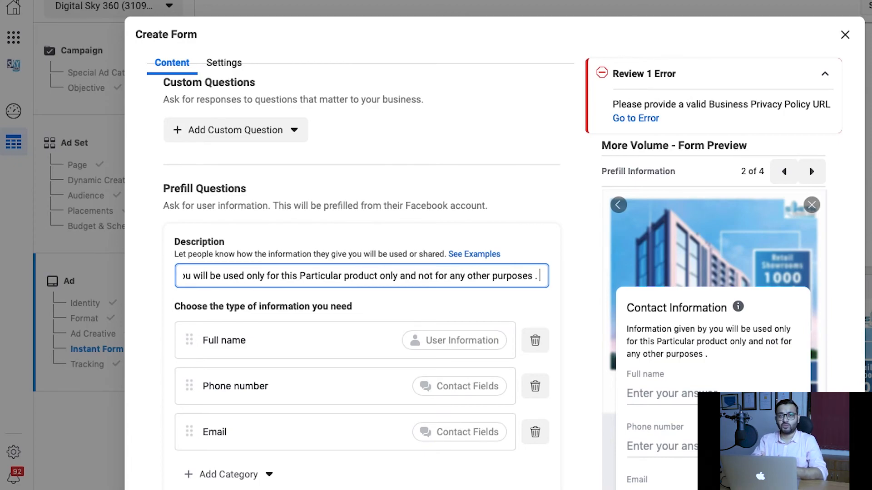
type(" This Inf")
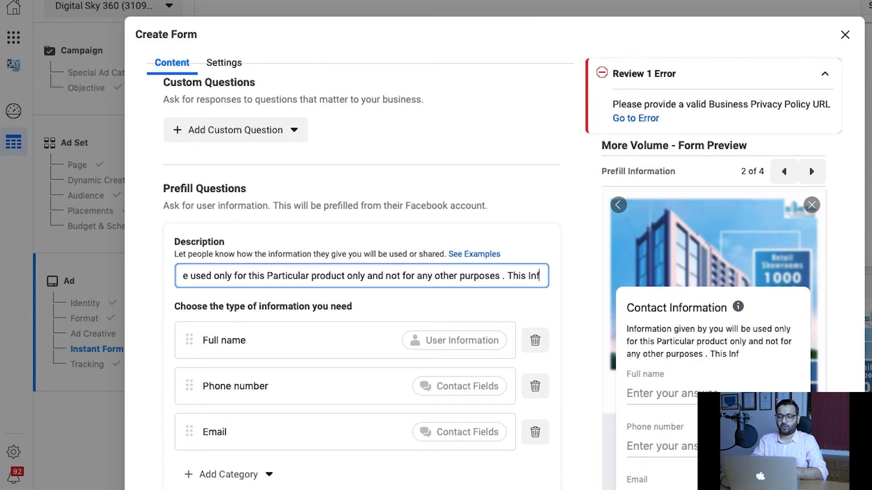
type("o")
type(". wi")
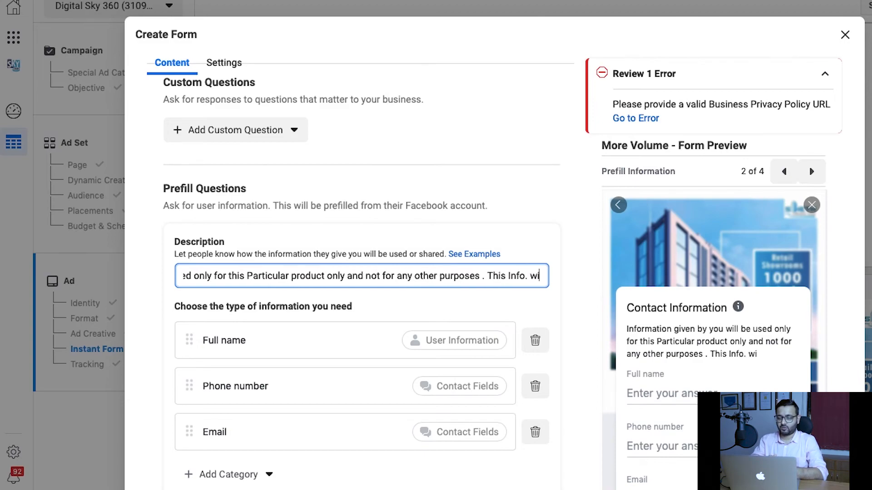
type("ll be c")
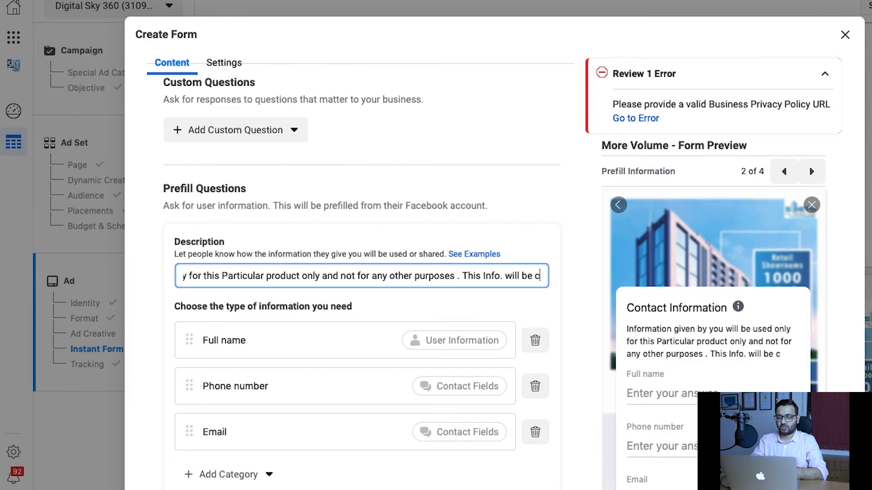
type("onfidential")
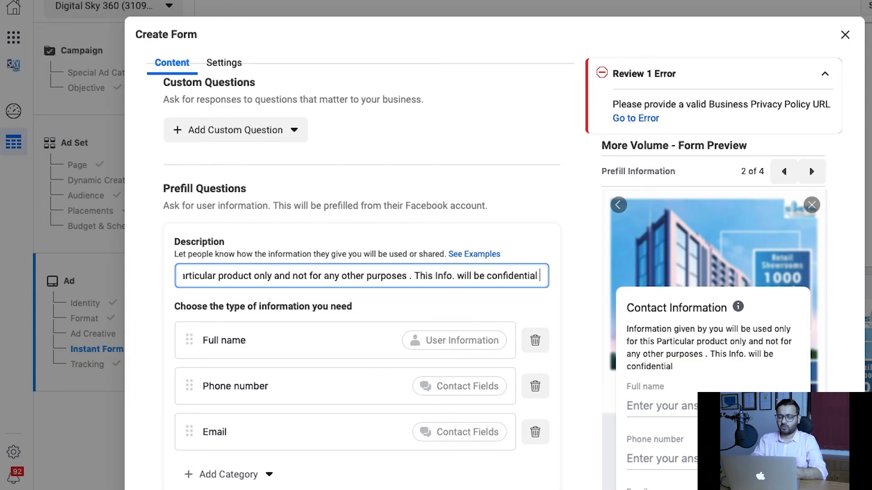
Remove the full stop before "This Info." in the description and insert "kept" before "confidential".
left_click(415, 276)
key("BackSpace")
key("BackSpace")
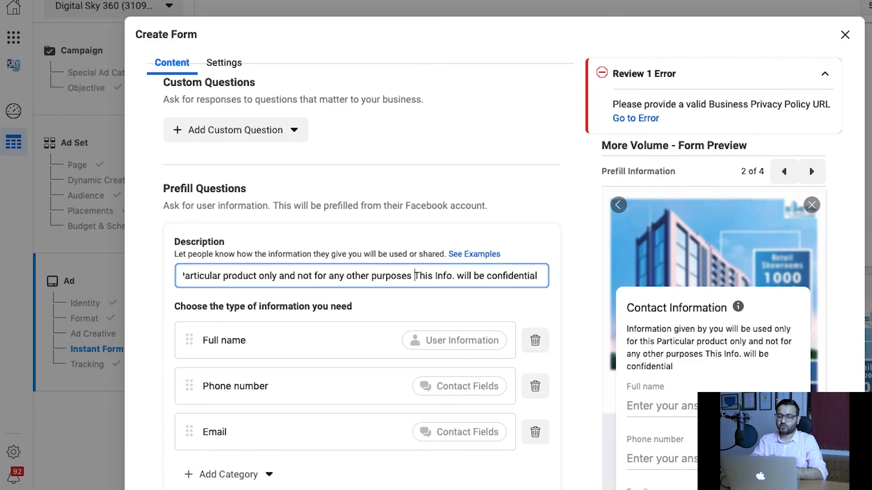
left_click(487, 277)
type("kept")
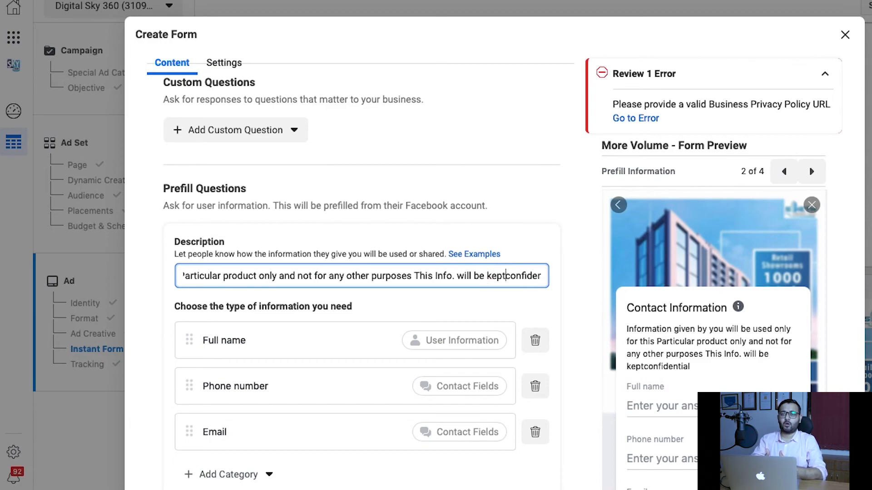
Complete the end of the description with "at all times ." after "confidential".
key("Right")
key("Right")
key("Right")
key("Right")
key("Right")
key("Right")
key("Right")
key("Right")
key("Right")
key("Right")
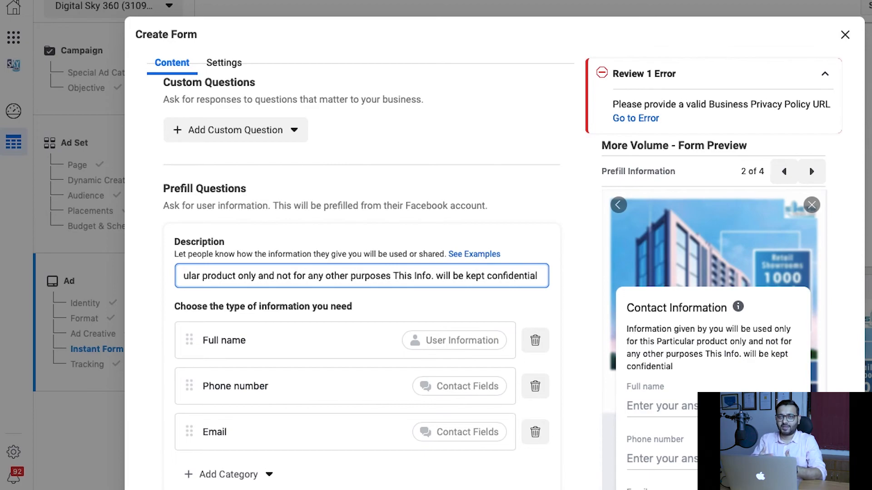
type("at all ti")
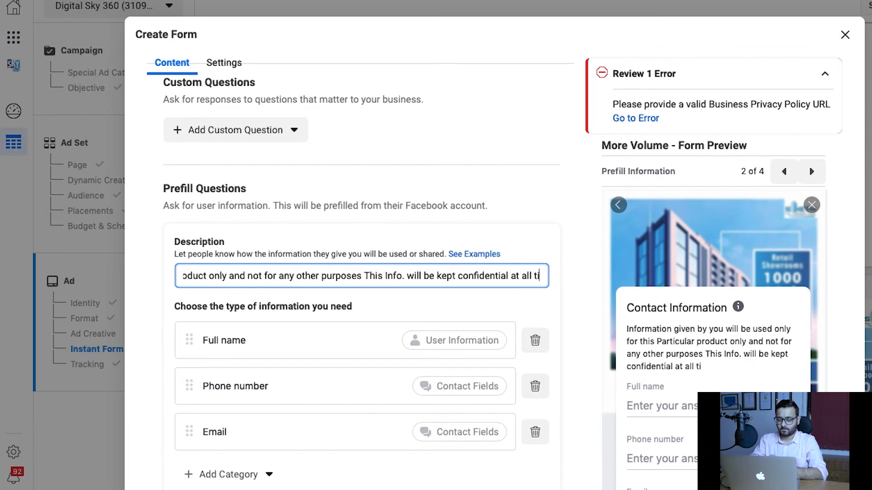
type("mes")
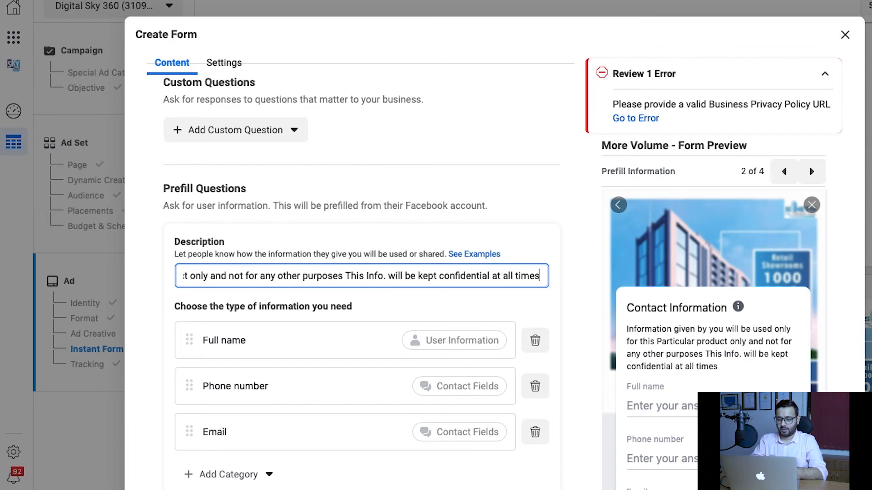
type(" .")
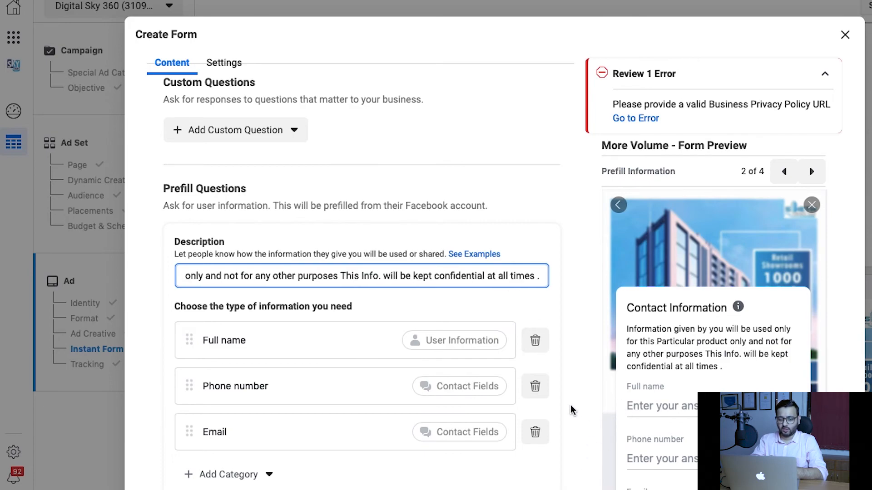
scroll(571, 404, "down", 5)
scroll(571, 404, "down", 3)
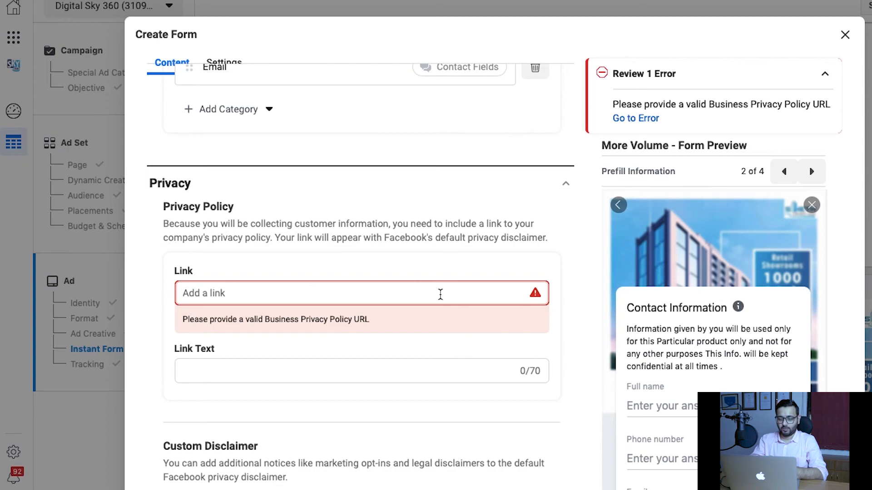
left_click(440, 294)
type("www.resmanagement.in")
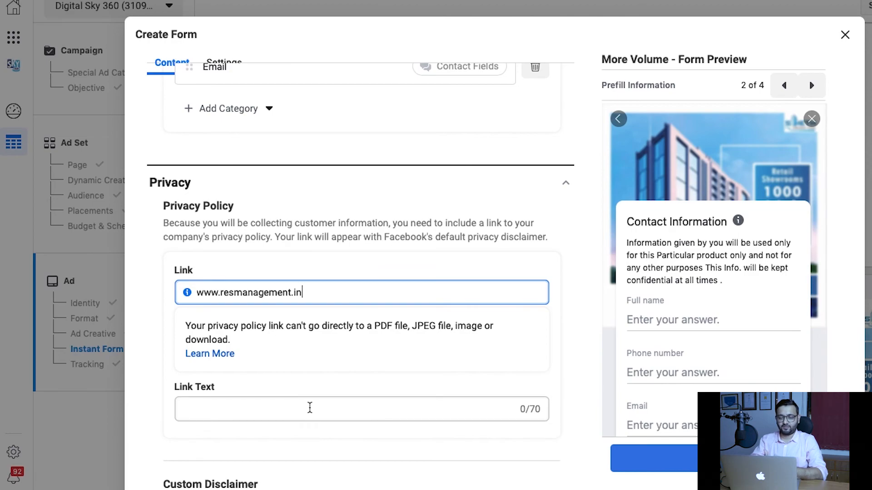
scroll(309, 407, "down", 3)
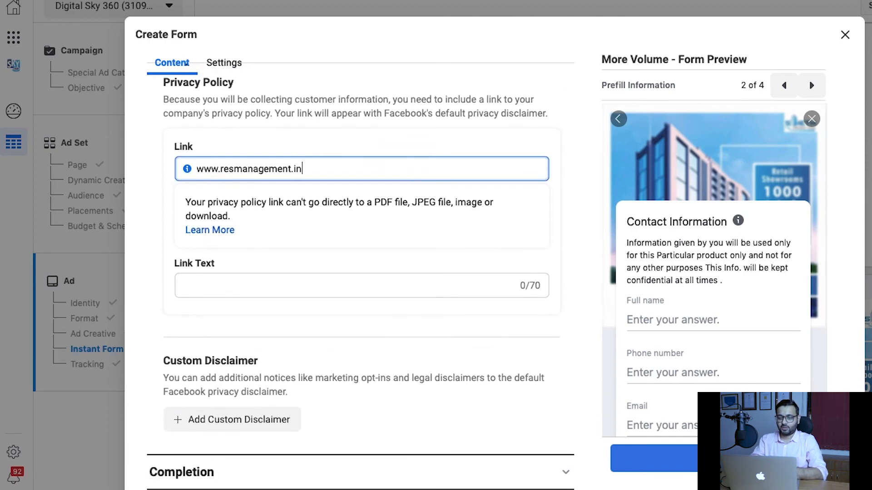
left_click(249, 362)
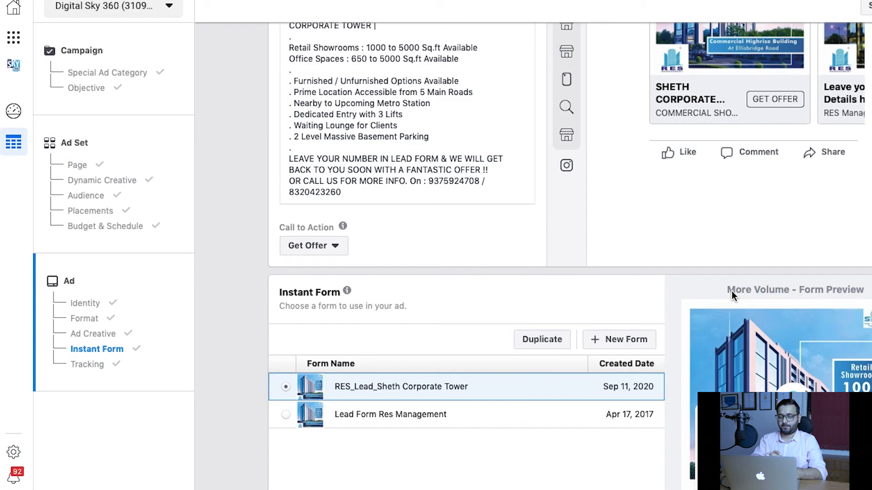
scroll(731, 290, "down", 3)
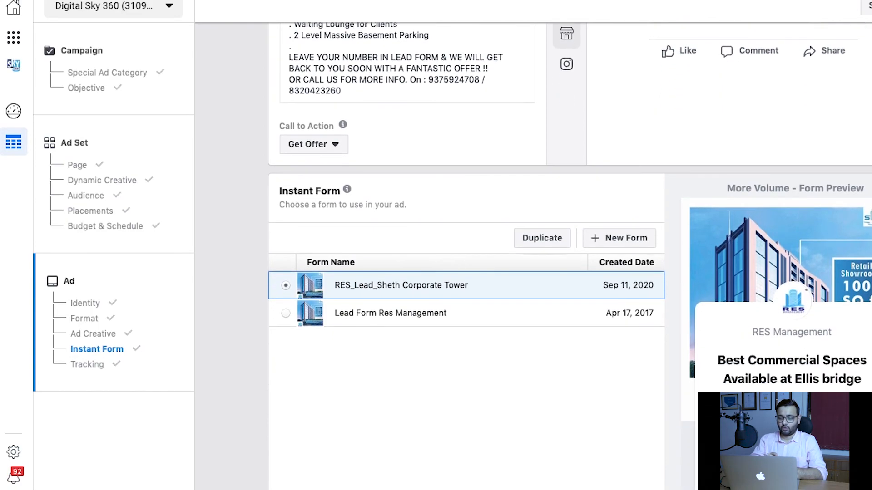
Review the ad's primary text, carousel card headline and description, placement preview and the selected instant form.
scroll(731, 291, "down", 2)
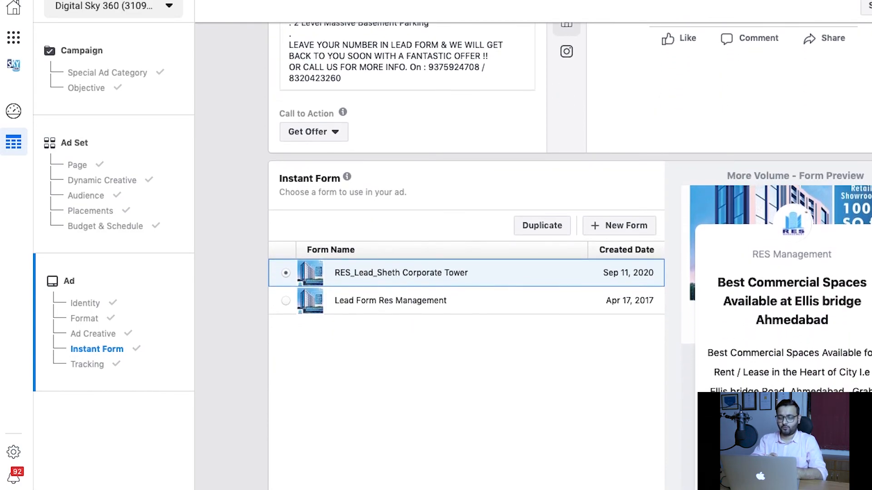
scroll(771, 290, "down", 2)
scroll(772, 291, "up", 7)
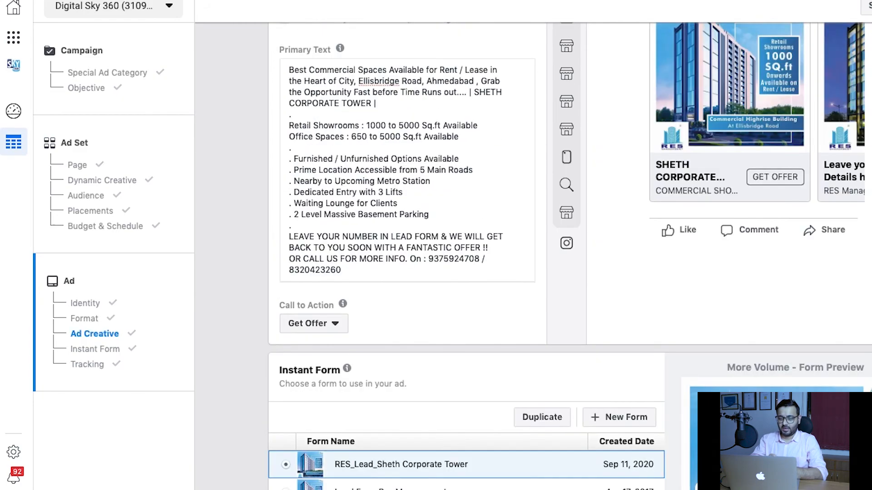
scroll(570, 256, "up", 5)
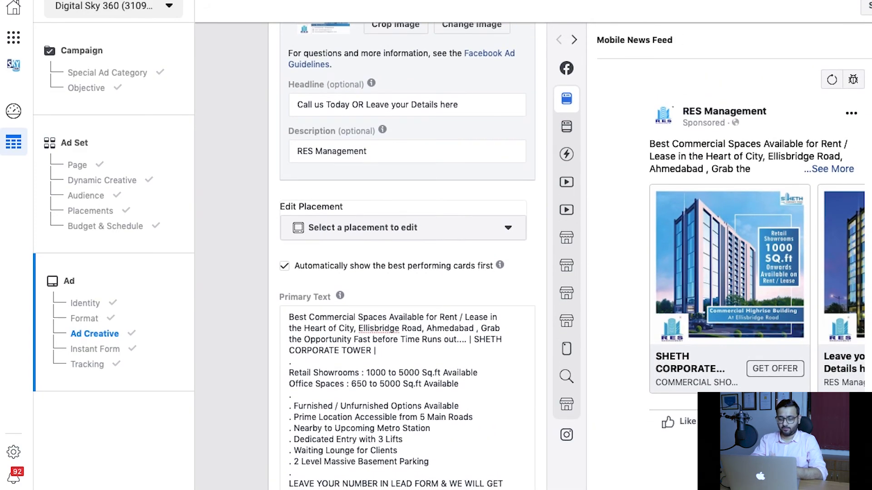
scroll(407, 256, "up", 4)
scroll(407, 256, "down", 3)
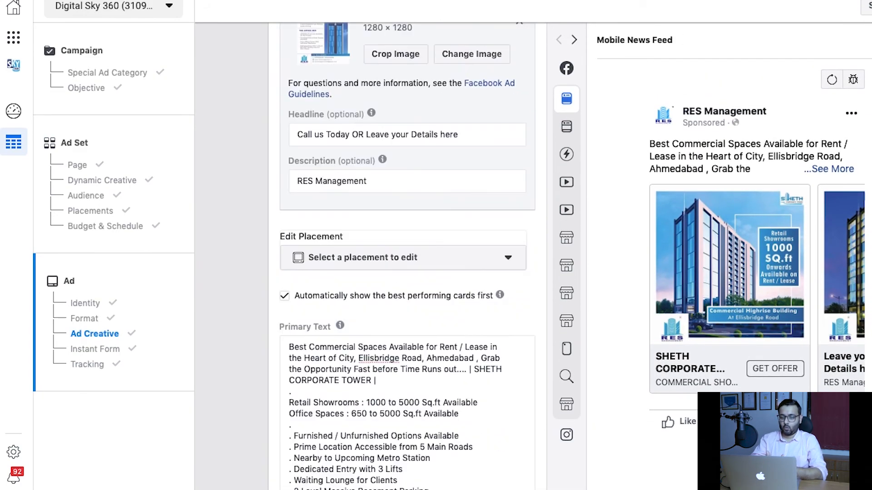
scroll(454, 254, "down", 10)
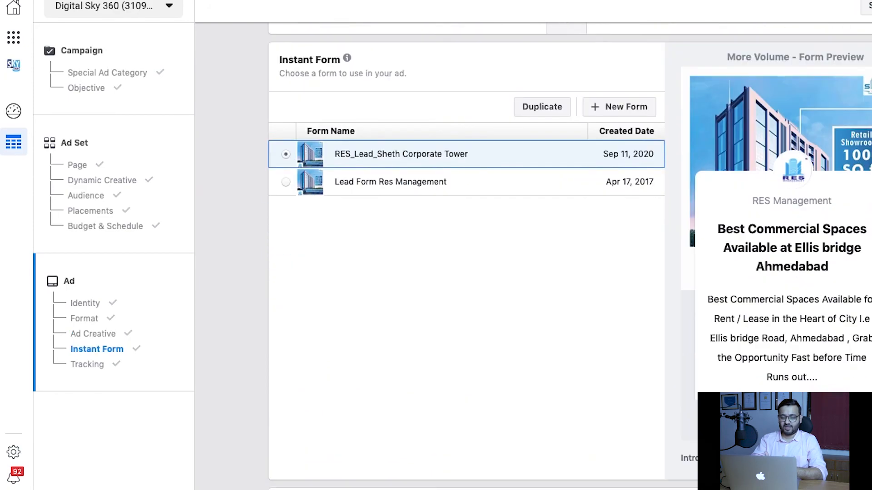
Turn on Facebook Pixel conversion tracking for the ad and submit the ad.
scroll(454, 255, "down", 8)
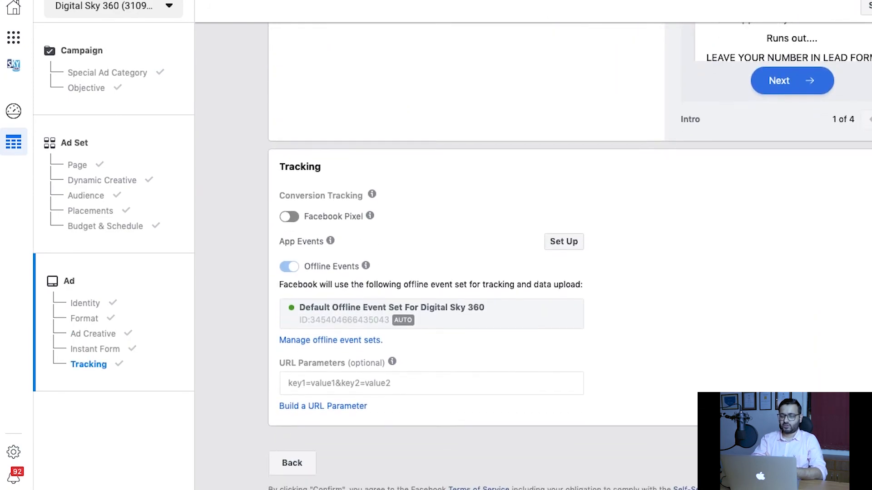
scroll(454, 255, "up", 2)
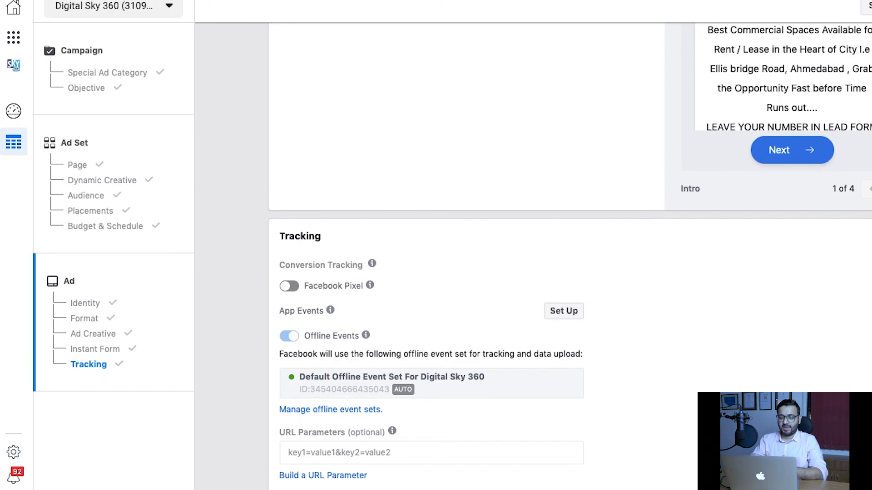
left_click(296, 288)
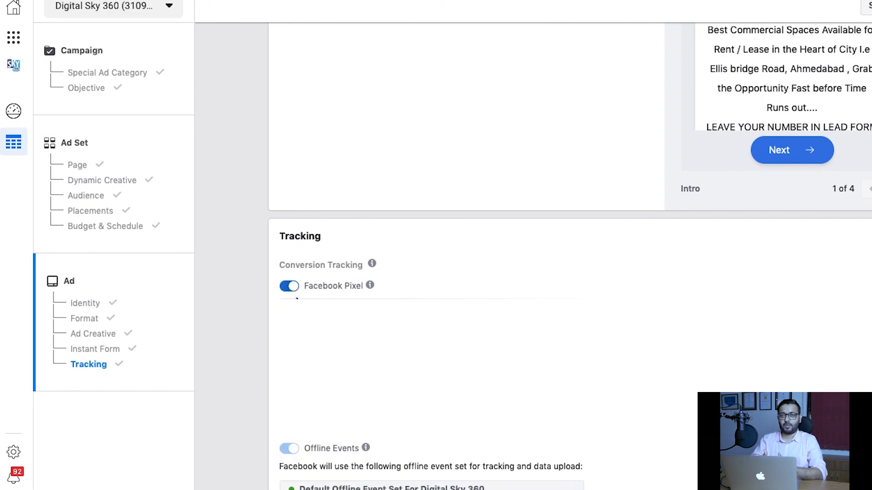
scroll(730, 361, "down", 4)
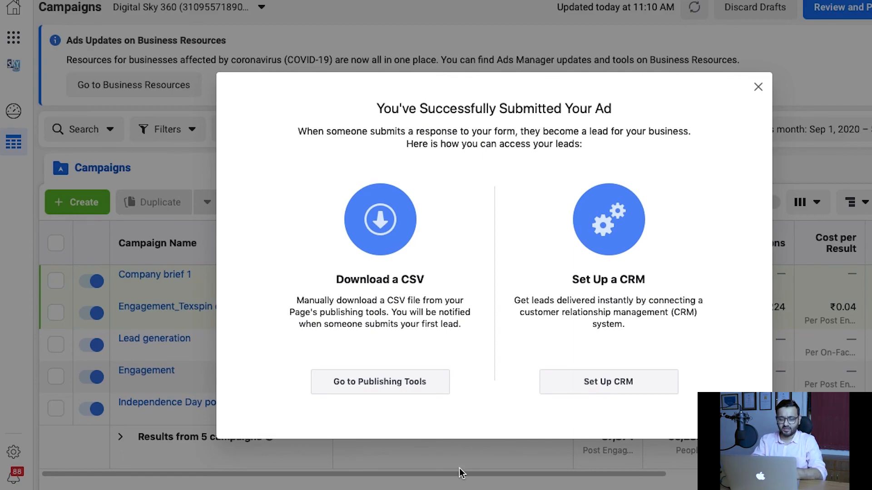
Capture a screenshot of the ad submission message and close the message to return to the campaign list.
key("super+shift+4")
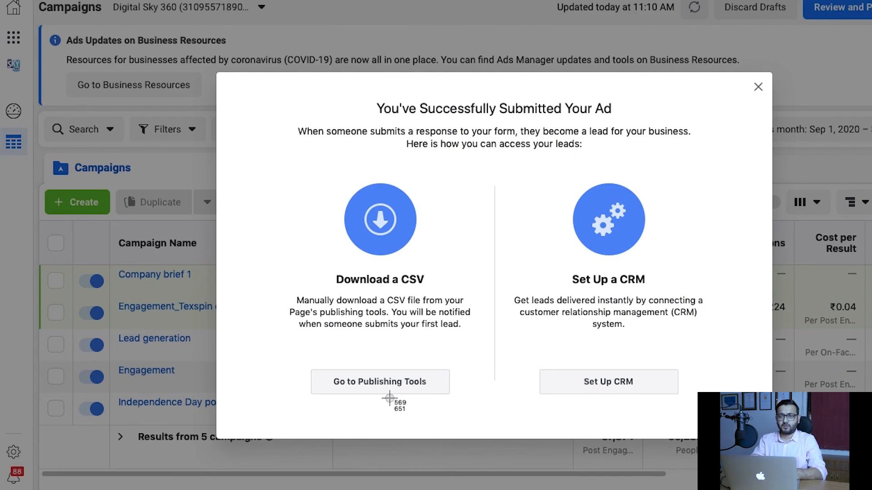
left_click_drag(63, 26, 833, 489)
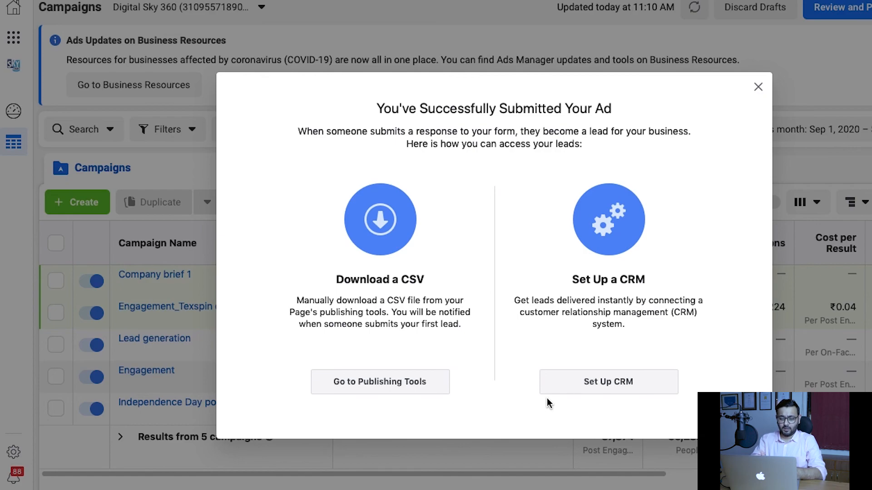
left_click(409, 394)
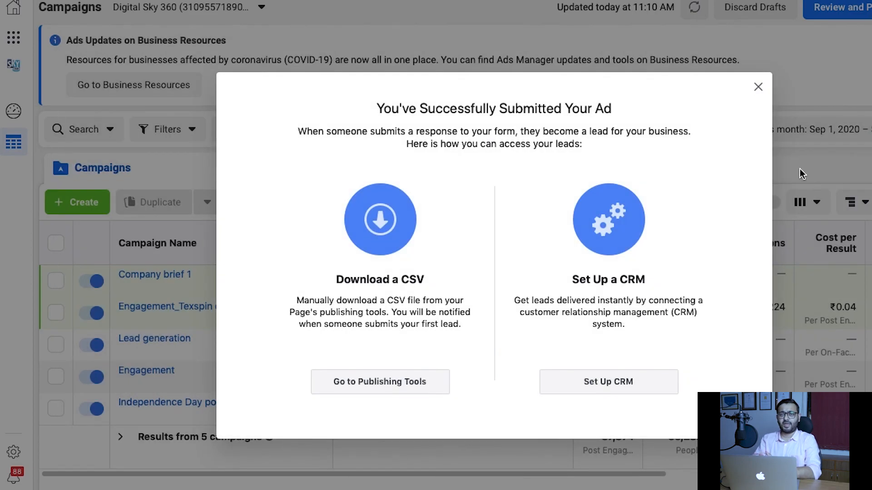
left_click(758, 88)
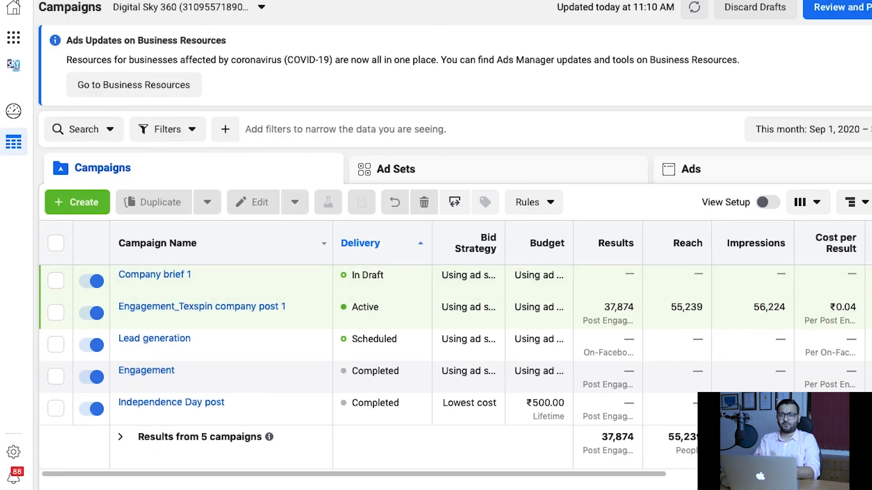